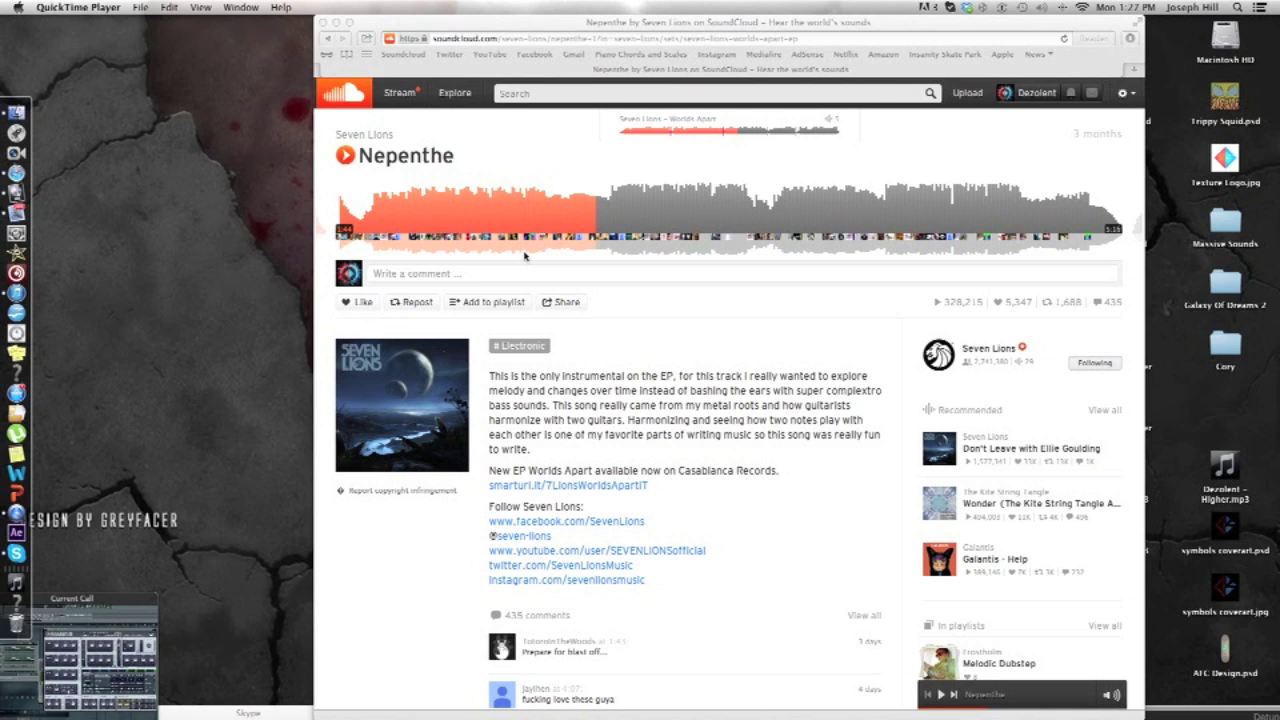
Play a passage of the track Nepenthe on SoundCloud as a reference and pause it
{"action": "left_click_drag", "start_coordinate": [587, 22], "coordinate": [595, 23]}
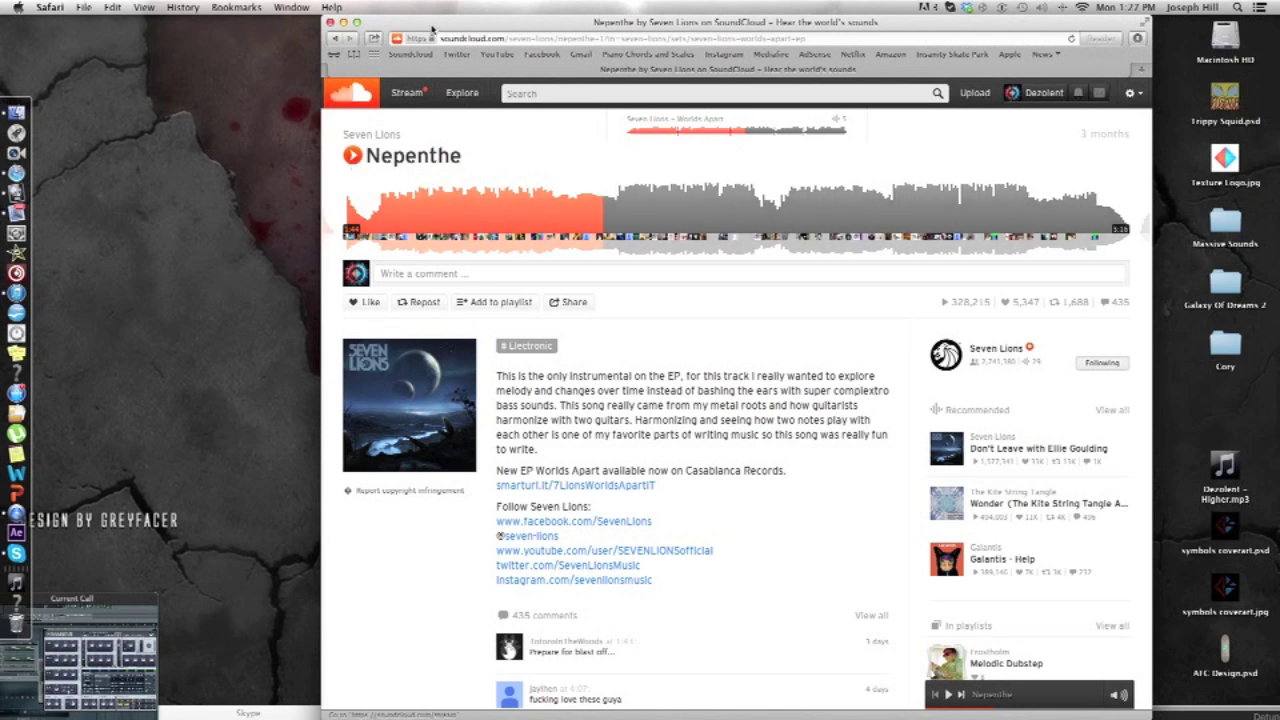
{"action": "left_click_drag", "start_coordinate": [430, 20], "coordinate": [398, 20]}
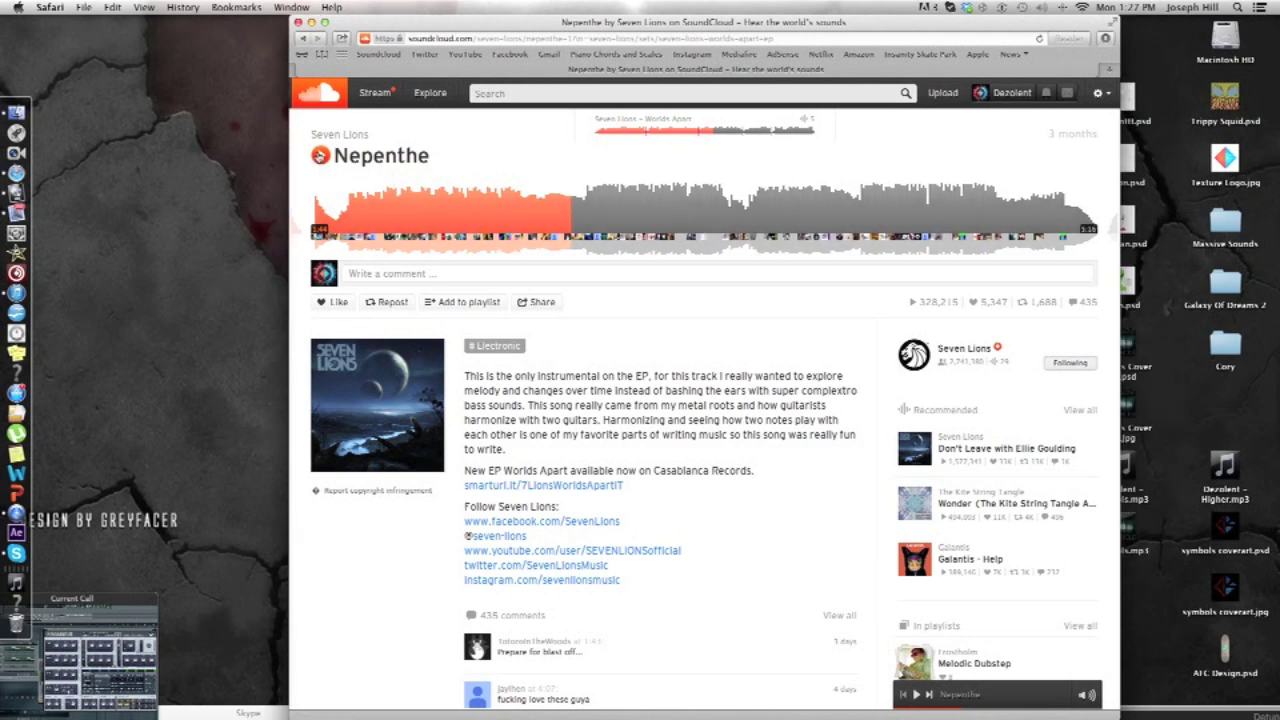
{"action": "left_click", "coordinate": [320, 156]}
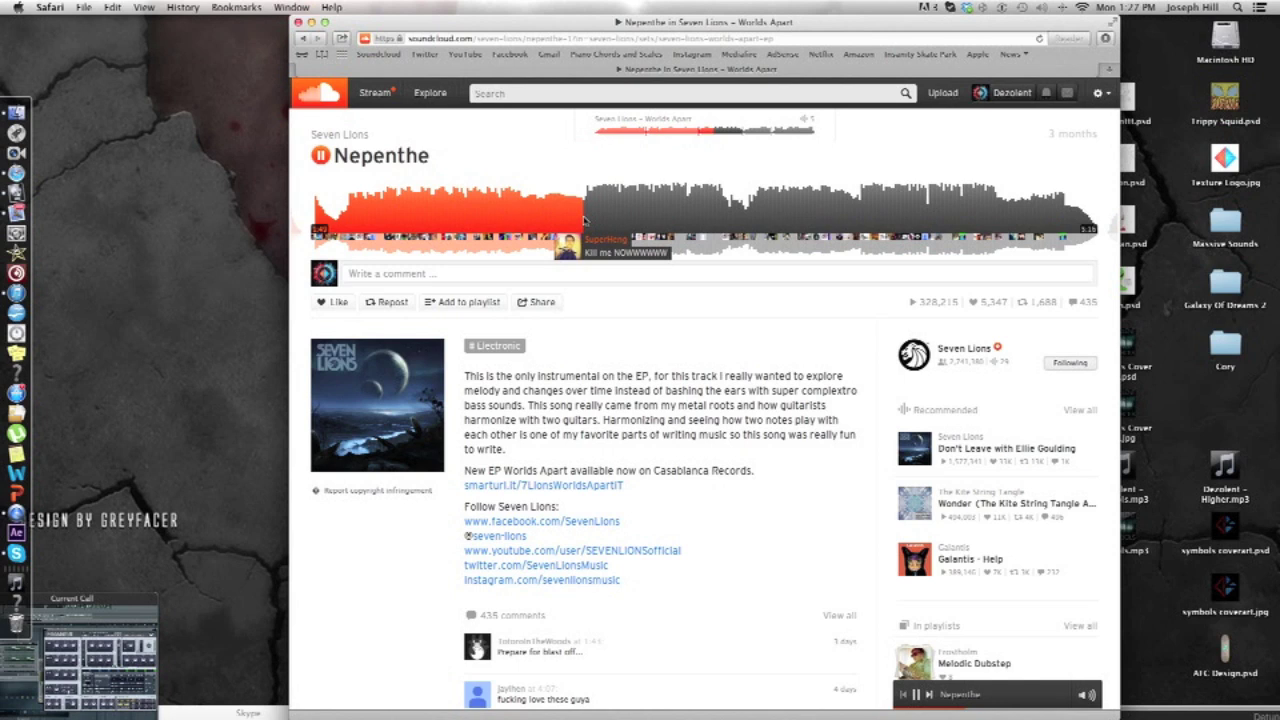
{"action": "left_click", "coordinate": [321, 157]}
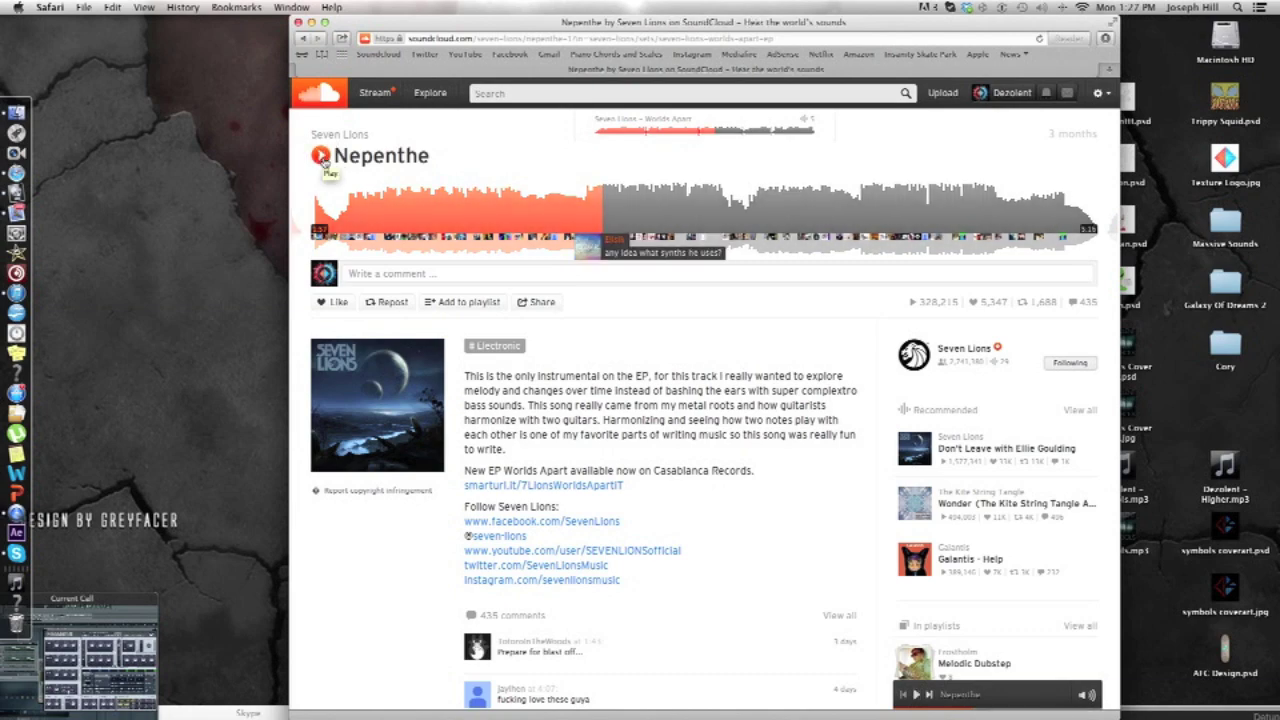
Switch to the Logic Pro project and extend the cycle range to bars 71–78, covering the Nepenthe Bass region
{"action": "left_click_drag", "start_coordinate": [476, 33], "coordinate": [152, 719]}
{"action": "left_click_drag", "start_coordinate": [866, 712], "coordinate": [35, 21]}
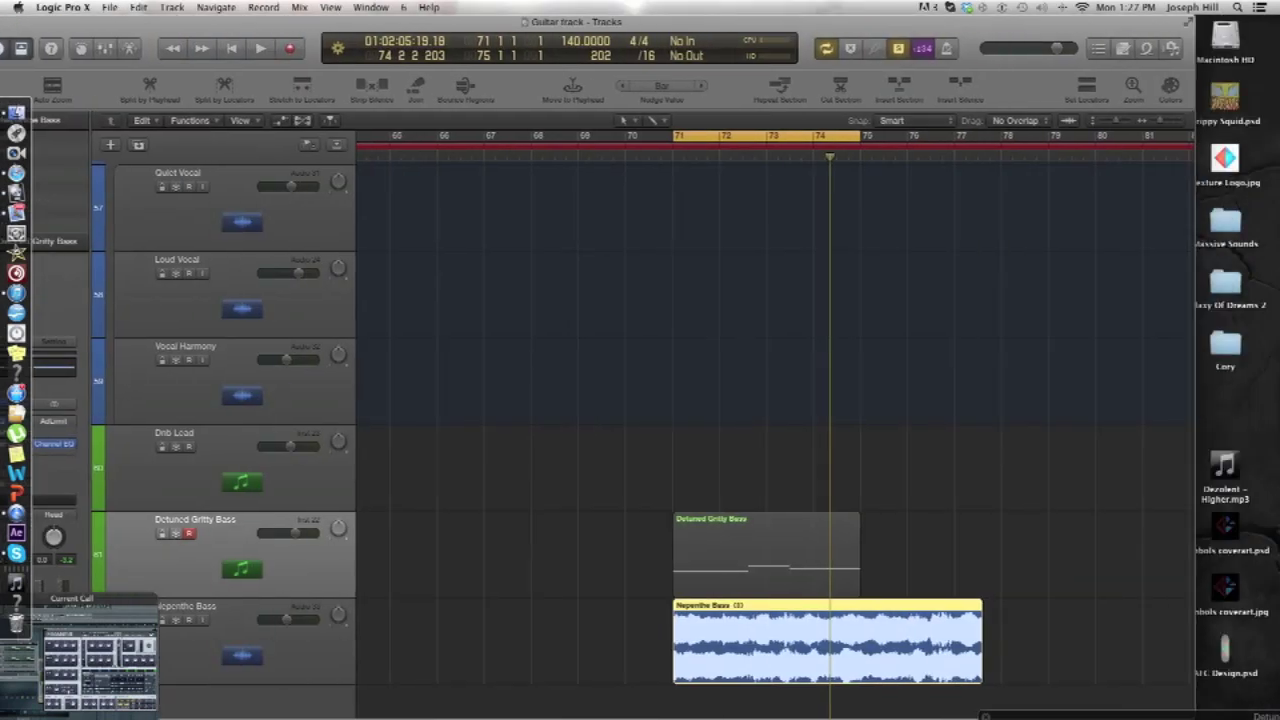
{"action": "left_click", "coordinate": [660, 311]}
{"action": "left_click", "coordinate": [803, 634]}
{"action": "left_click_drag", "start_coordinate": [993, 161], "coordinate": [994, 157]}
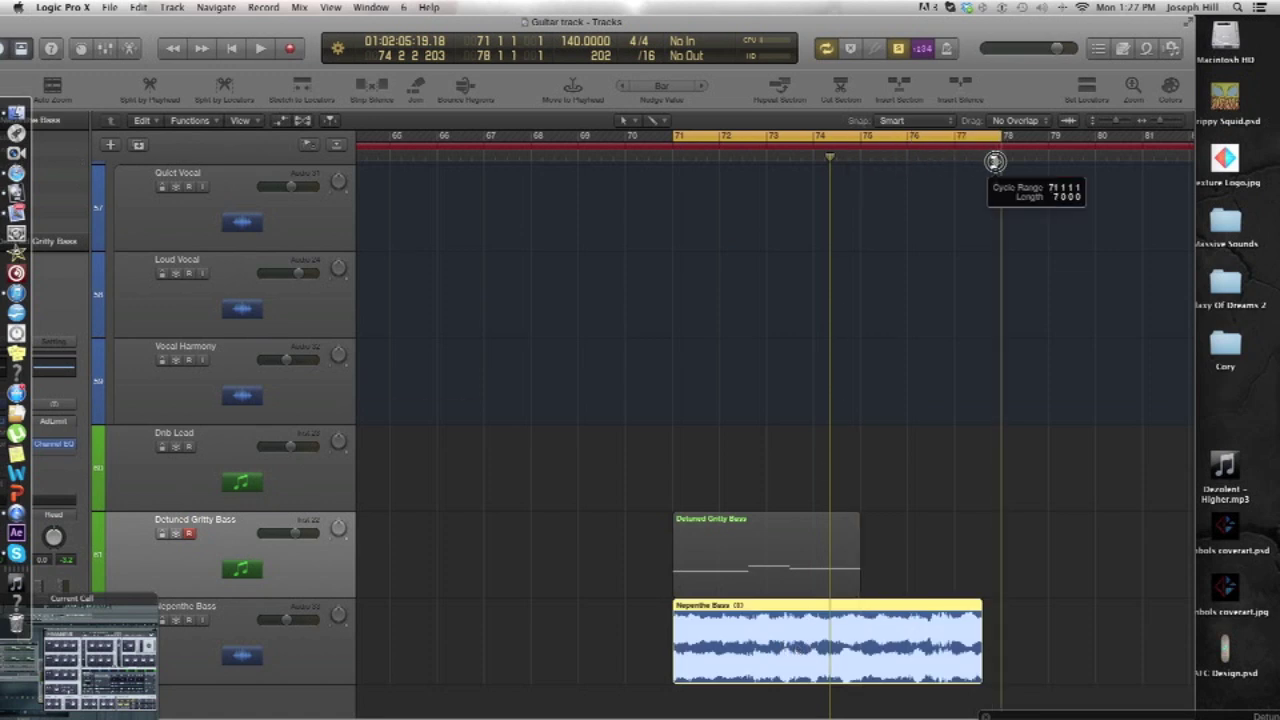
Play back the Nepenthe Bass region within the cycle range and stop playback
{"action": "key", "text": "space"}
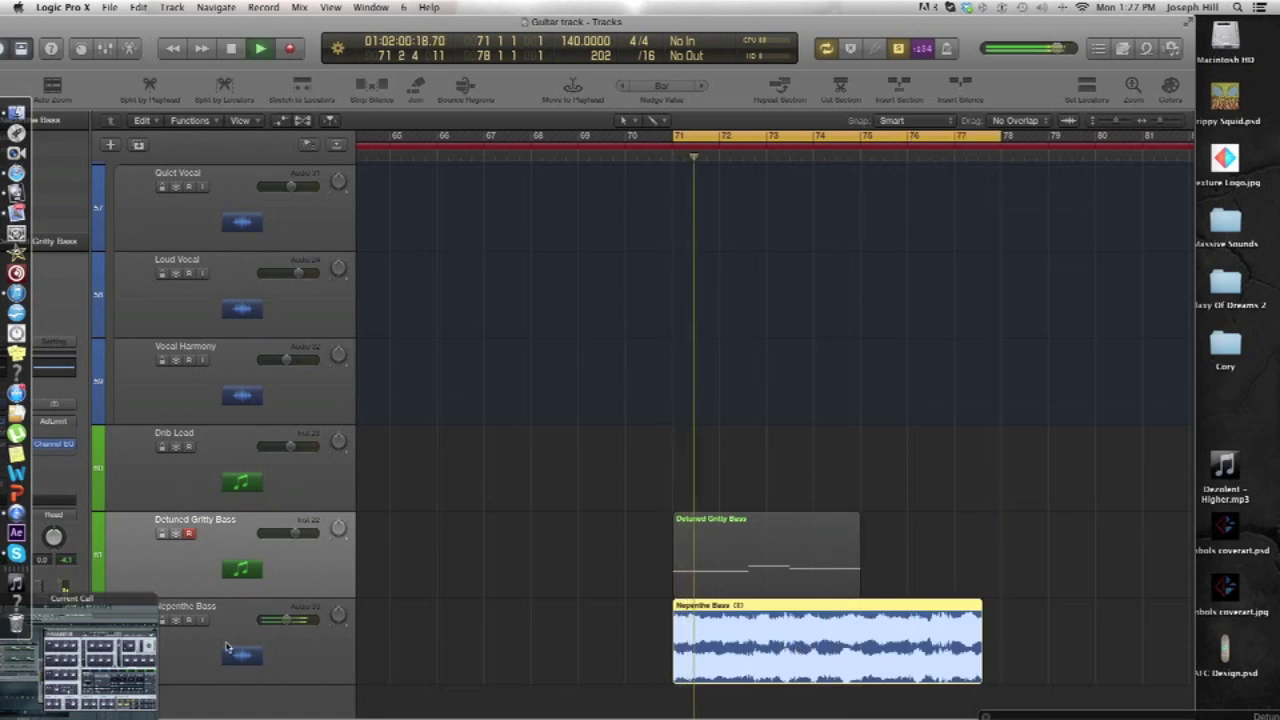
{"action": "double_click", "coordinate": [293, 20]}
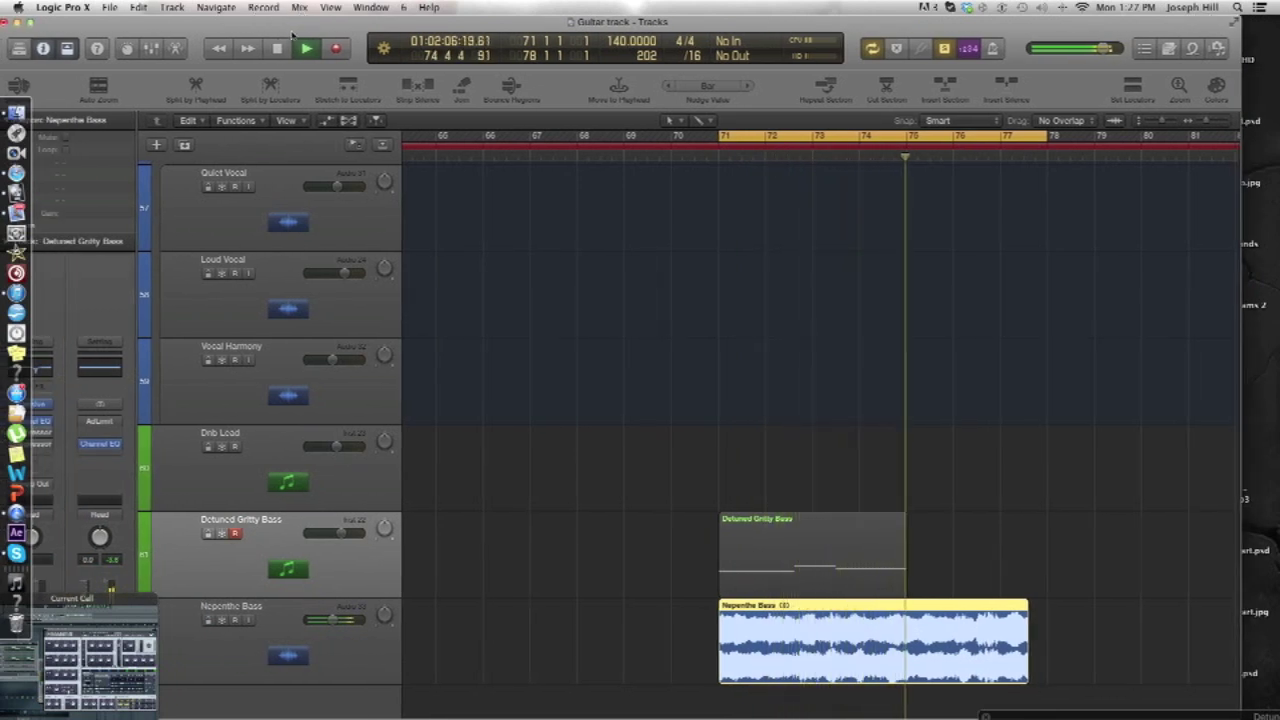
{"action": "key", "text": "space"}
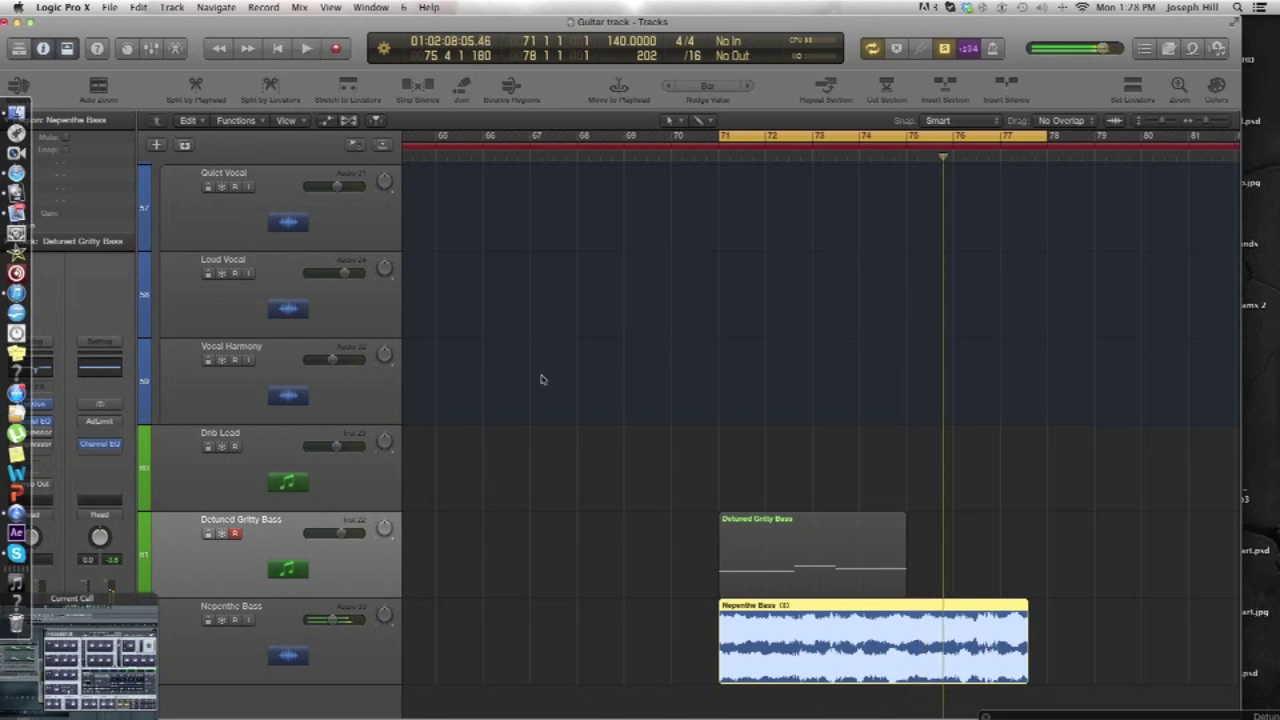
Select the Detuned Gritty Bass region and open the Massive synth loaded on its track
{"action": "left_click", "coordinate": [589, 394]}
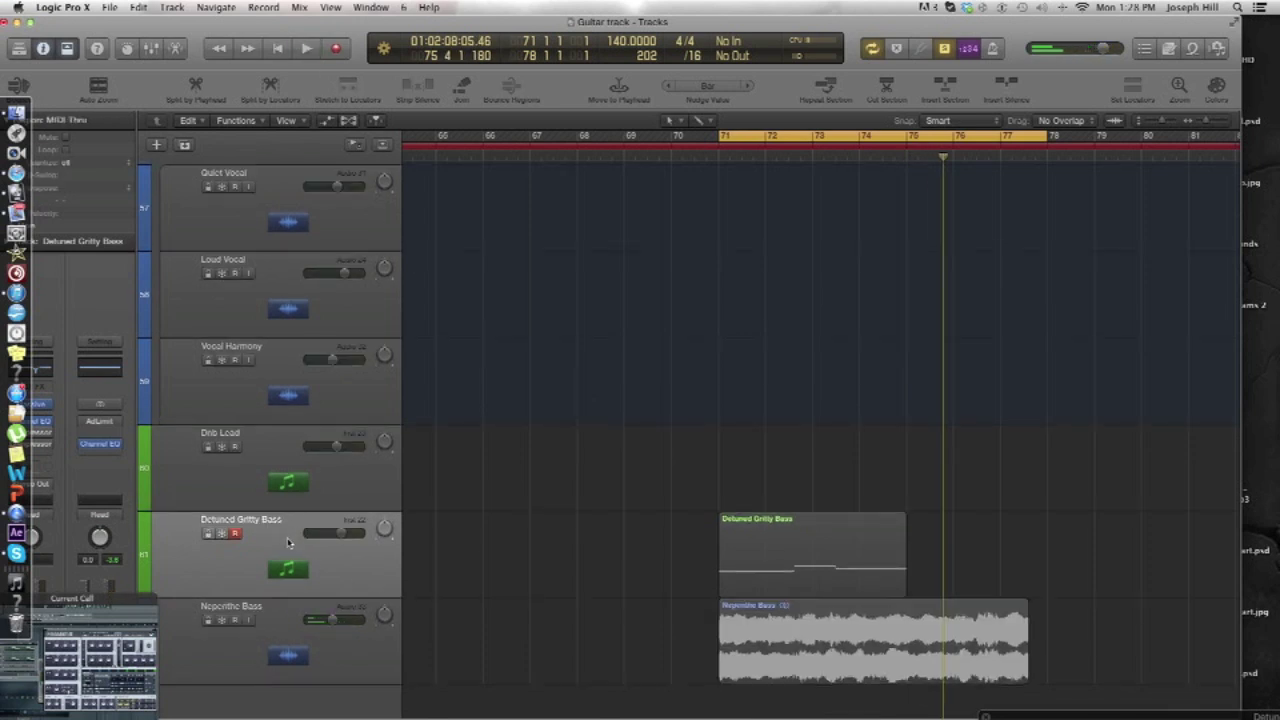
{"action": "left_click_drag", "start_coordinate": [593, 423], "coordinate": [752, 540]}
{"action": "left_click_drag", "start_coordinate": [279, 24], "coordinate": [481, 21]}
{"action": "mouse_move", "coordinate": [229, 411]}
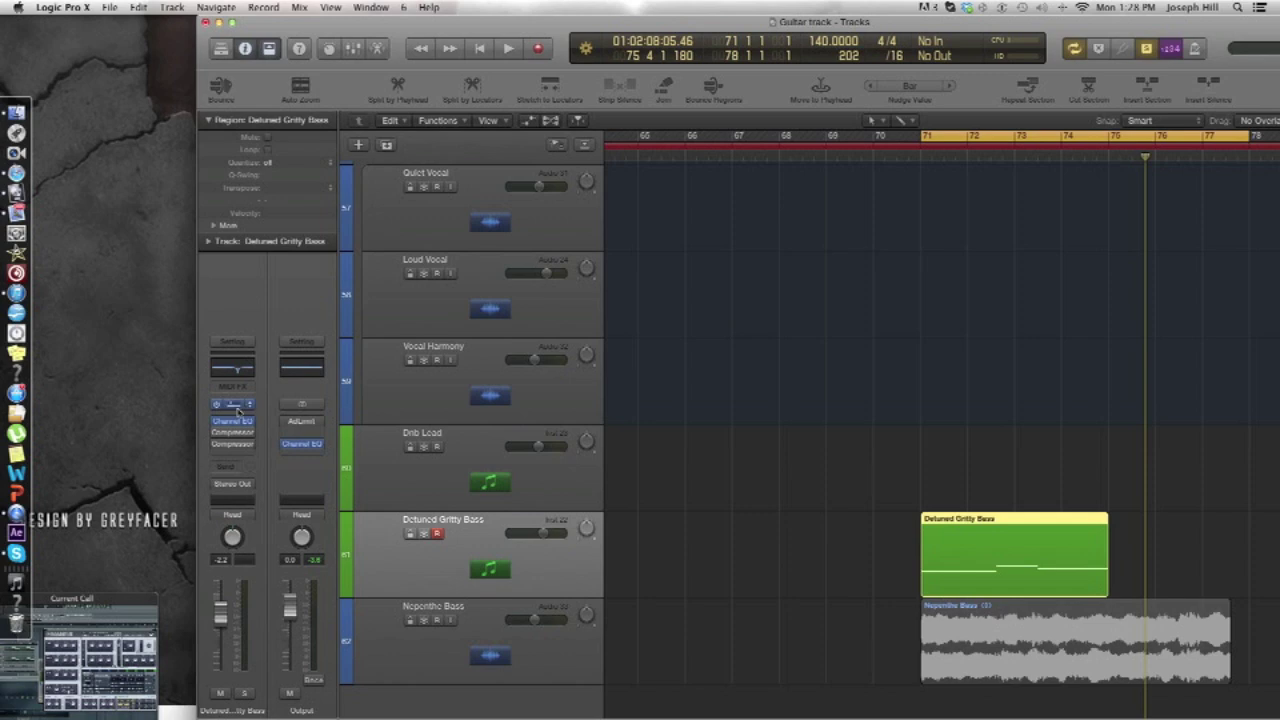
{"action": "left_click", "coordinate": [233, 405]}
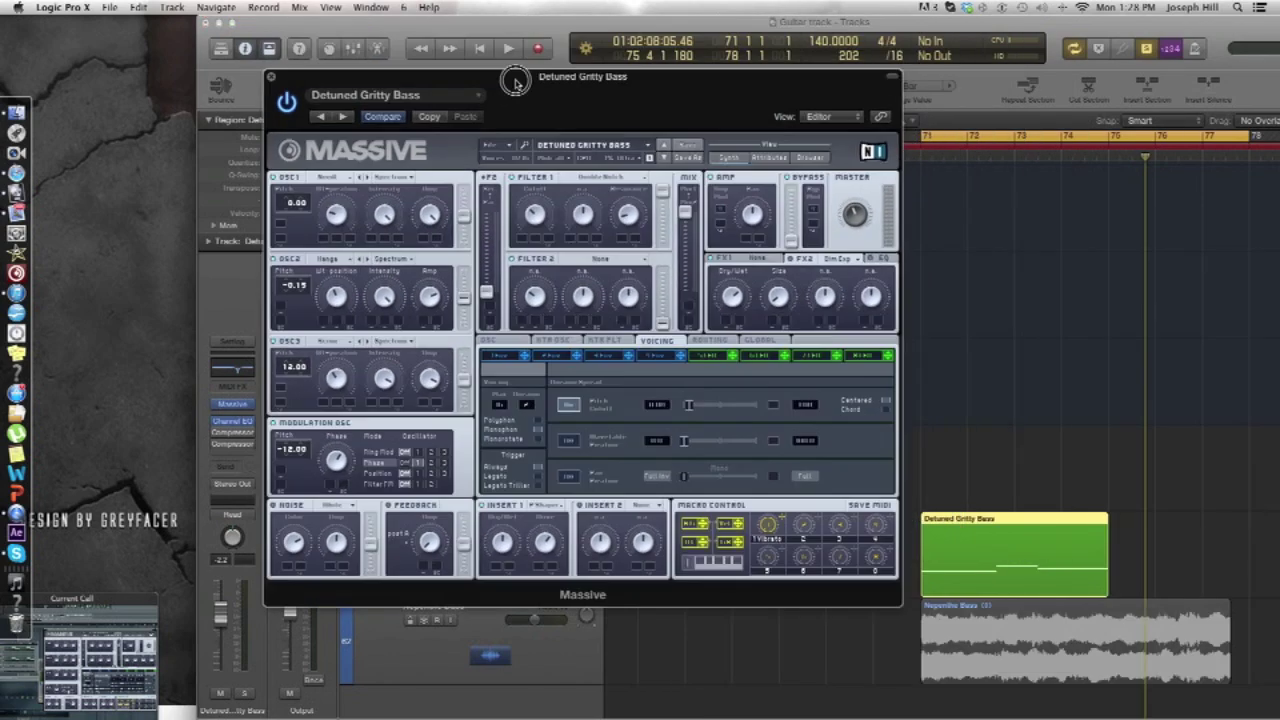
Clear the project window out of the way and reposition the Massive window over the empty desktop
{"action": "left_click_drag", "start_coordinate": [470, 27], "coordinate": [684, 75]}
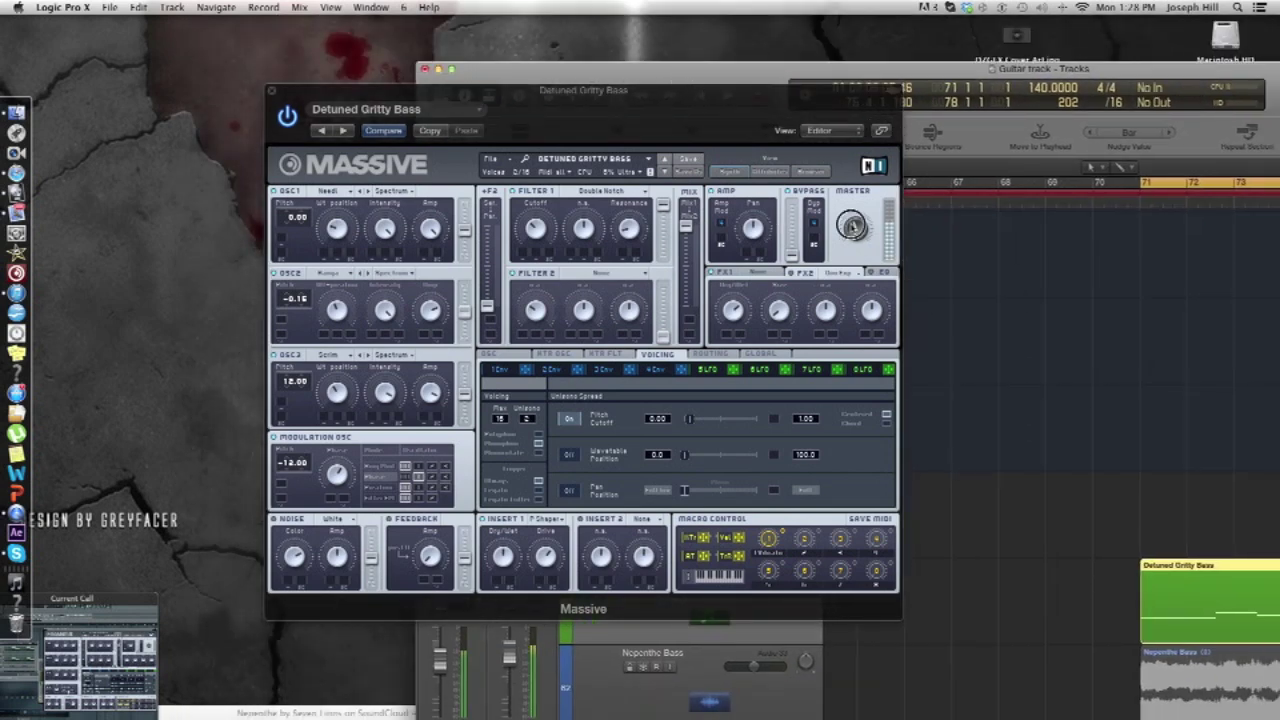
{"action": "left_click", "coordinate": [855, 226]}
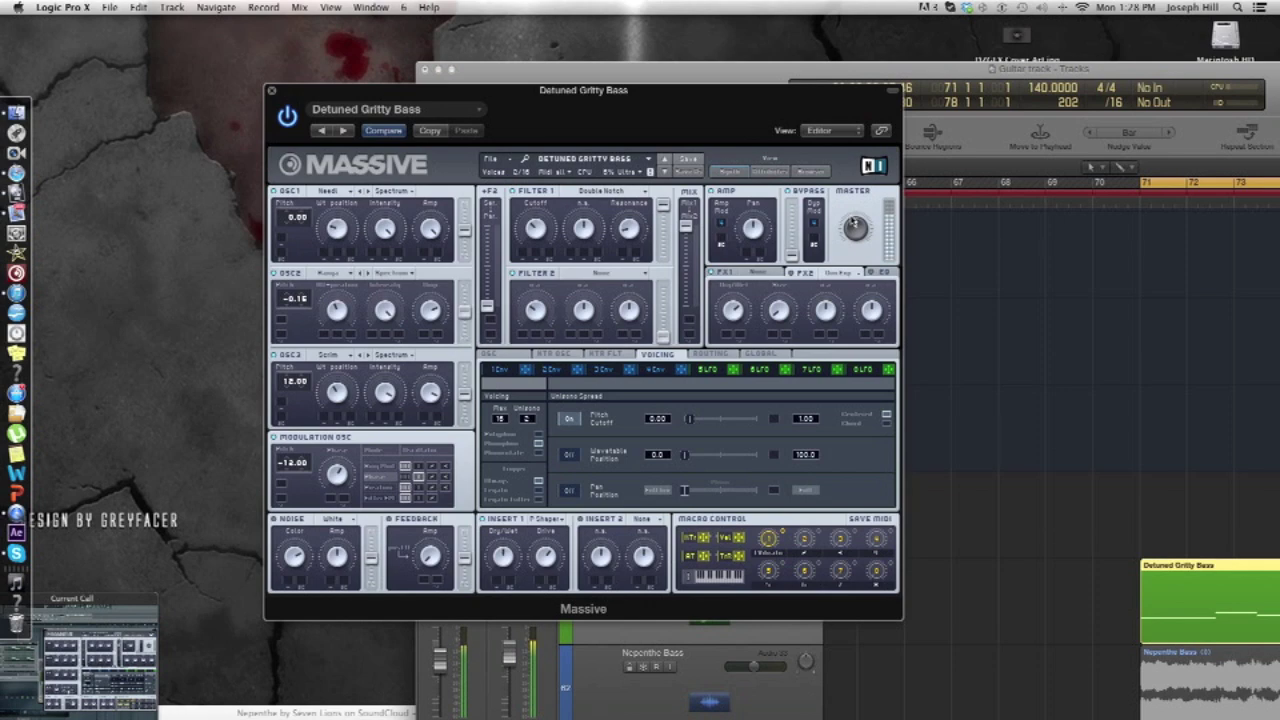
{"action": "double_click", "coordinate": [648, 68]}
{"action": "left_click_drag", "start_coordinate": [584, 122], "coordinate": [754, 54]}
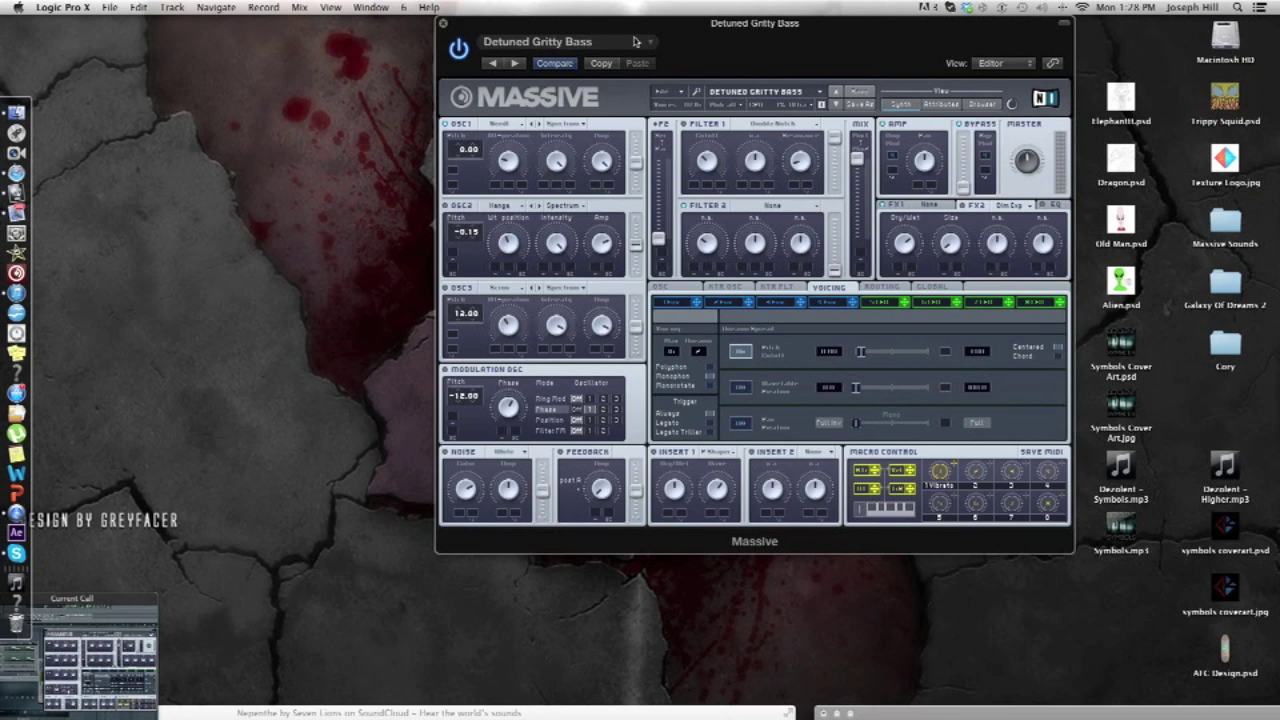
Examine the wavetable choices and knob settings of Massive's OSC1, OSC2 and OSC3
{"action": "left_click", "coordinate": [491, 125]}
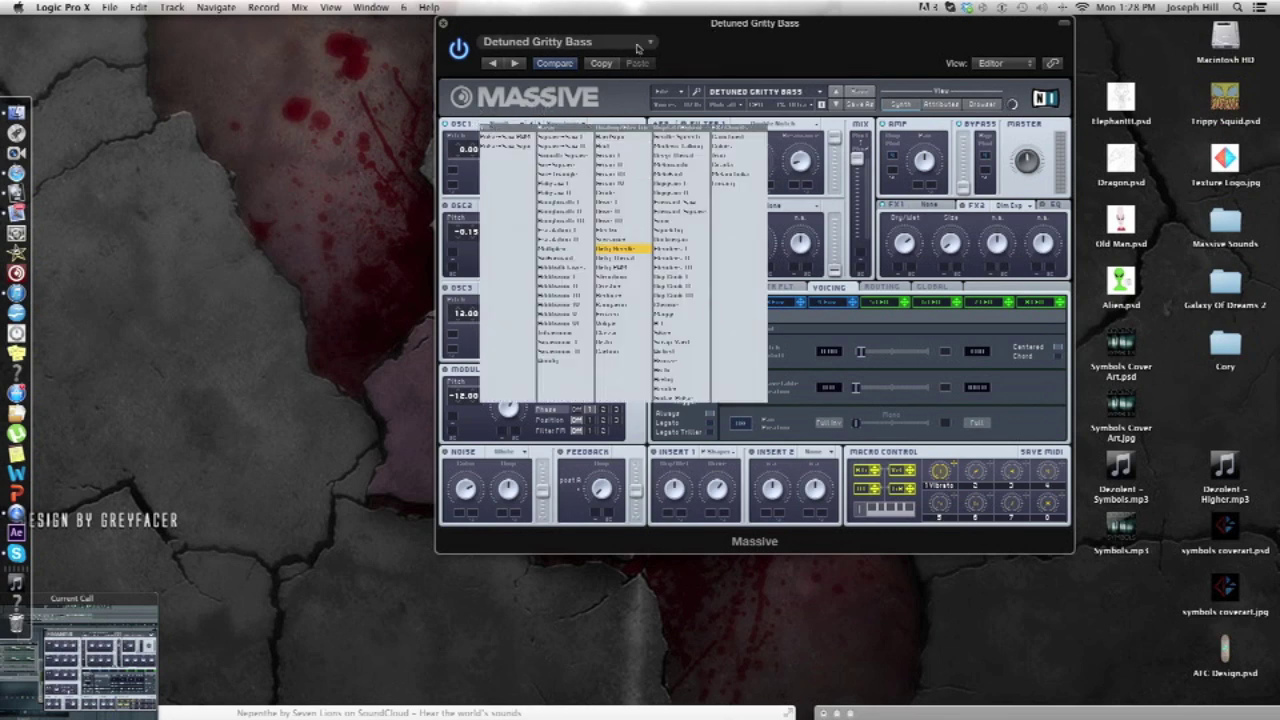
{"action": "left_click", "coordinate": [637, 48]}
{"action": "left_click", "coordinate": [694, 39]}
{"action": "left_click", "coordinate": [507, 130]}
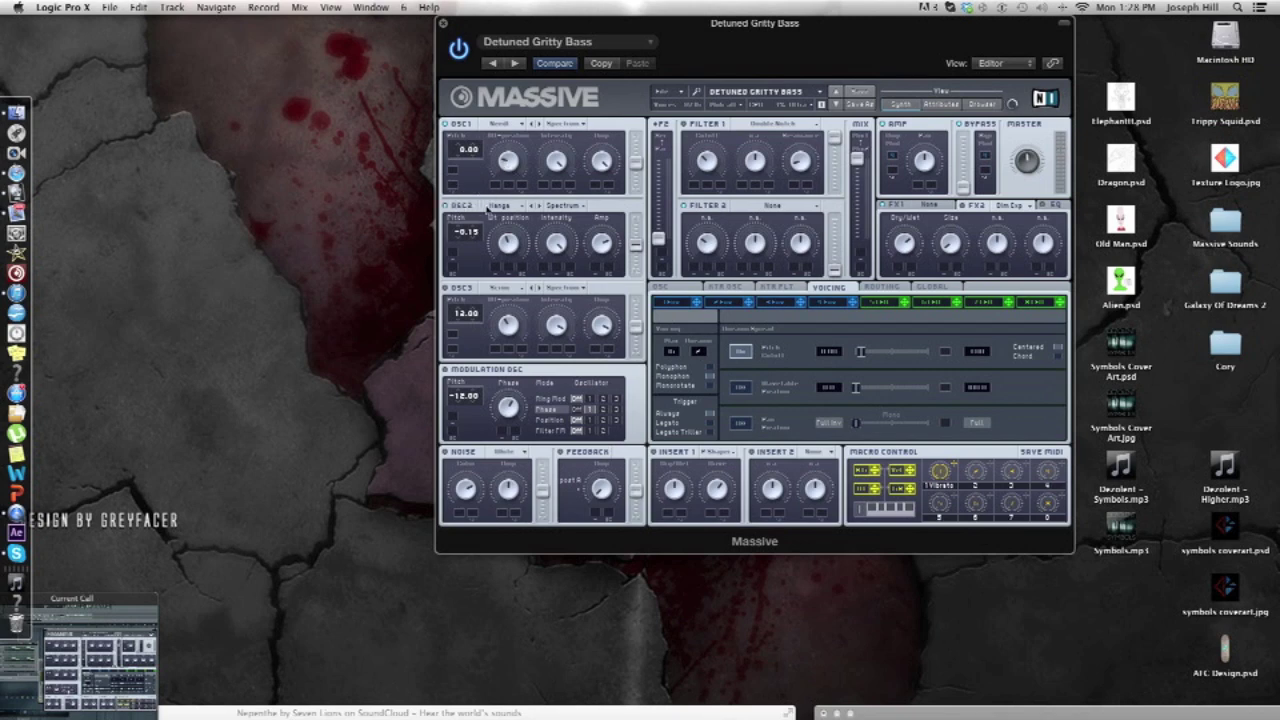
{"action": "left_click", "coordinate": [504, 208]}
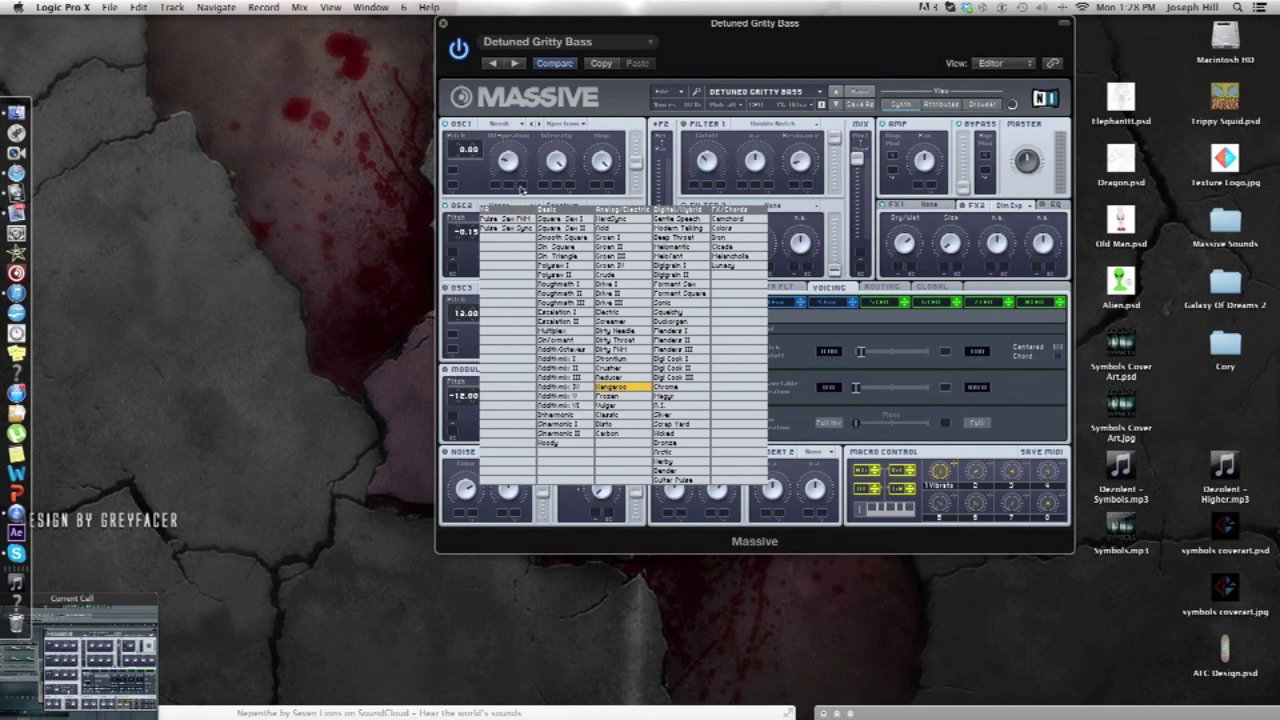
{"action": "left_click", "coordinate": [584, 194]}
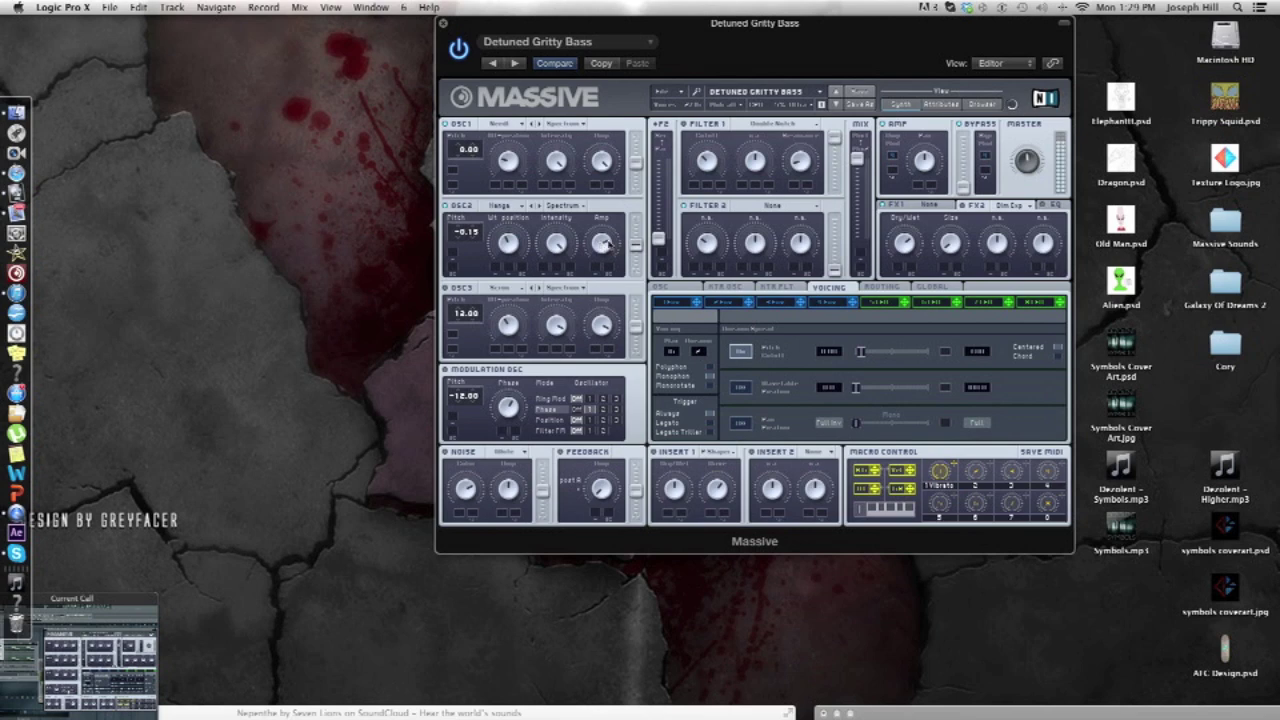
{"action": "left_click", "coordinate": [497, 288]}
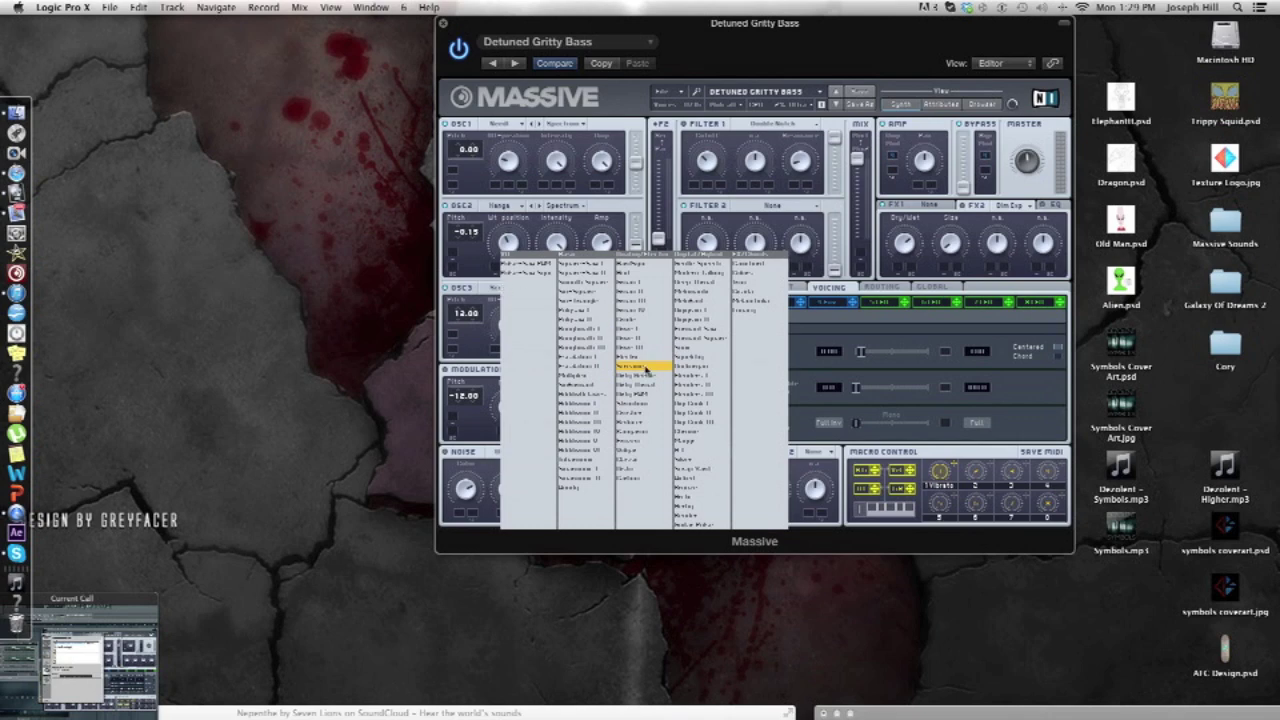
{"action": "left_click", "coordinate": [453, 342]}
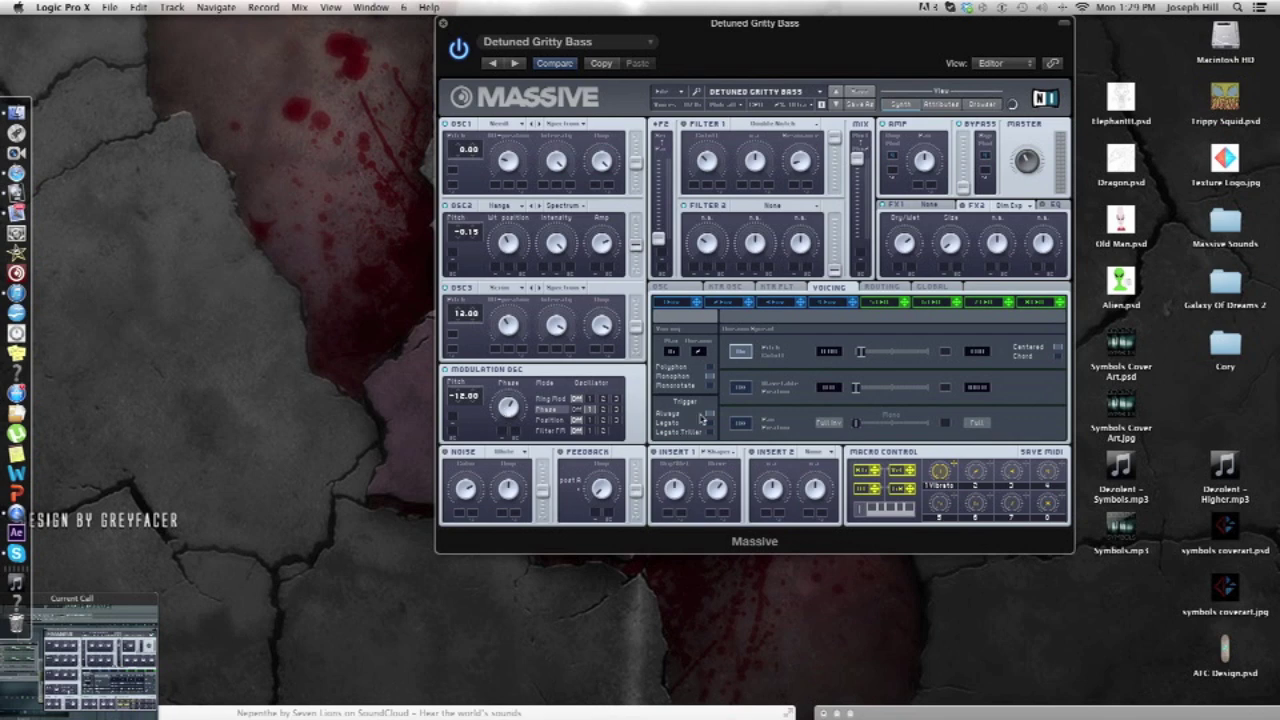
Examine Massive's unison pitch spread, its general oscillator settings and the Filter 1 cutoff
{"action": "left_click", "coordinate": [741, 353]}
{"action": "left_click", "coordinate": [860, 354]}
{"action": "left_click", "coordinate": [686, 292]}
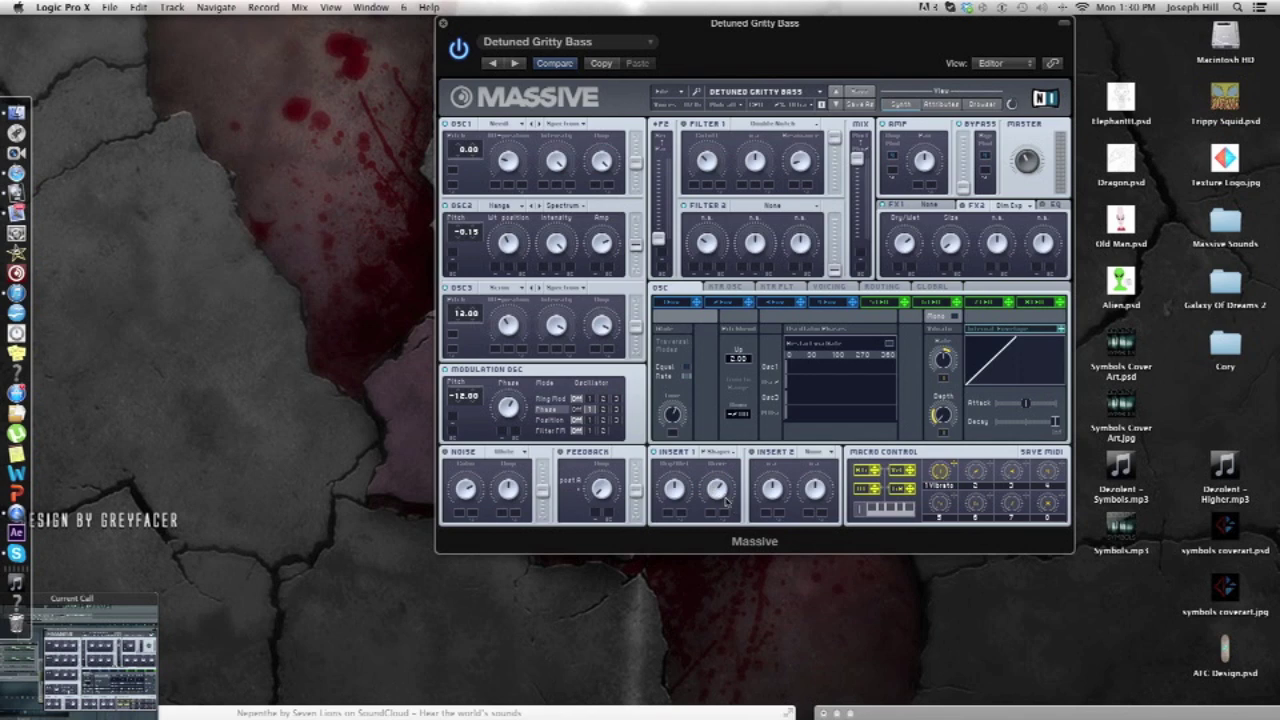
{"action": "left_click", "coordinate": [715, 159]}
{"action": "left_click_drag", "start_coordinate": [712, 157], "coordinate": [714, 143]}
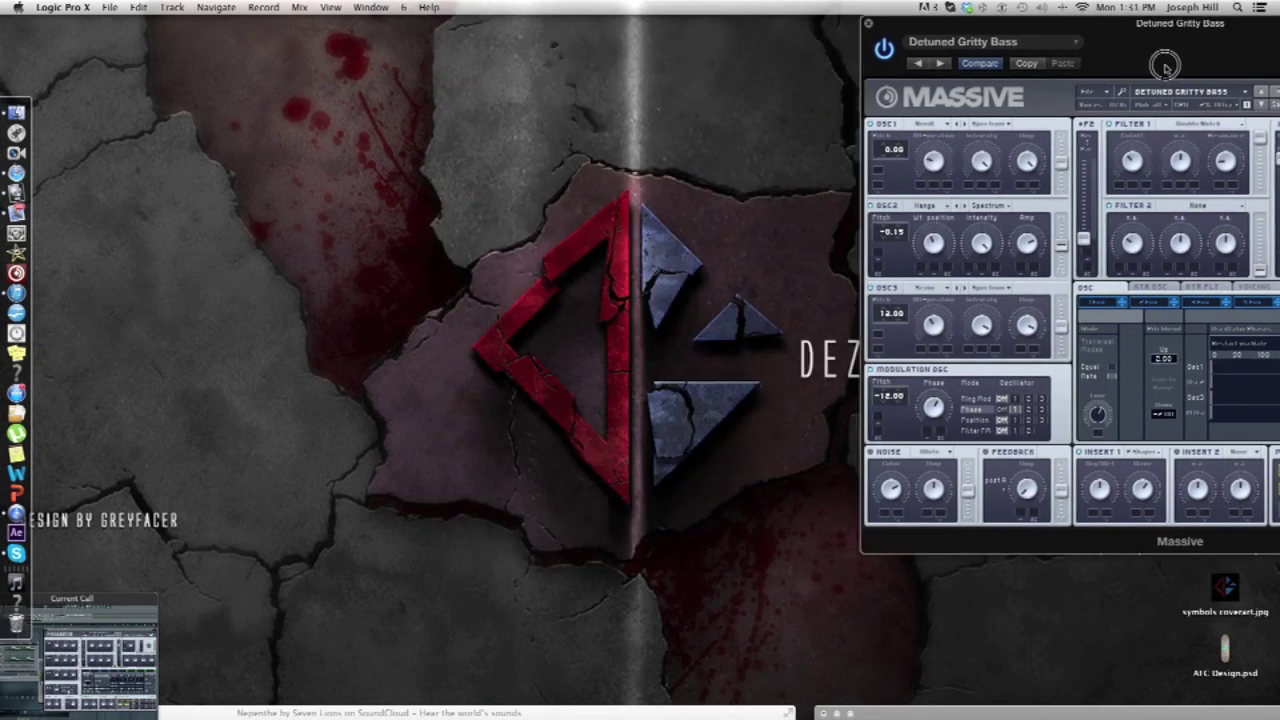
Bring back the Logic Pro project, inspect the Channel EQ curve on the Detuned Gritty Bass track and close it
{"action": "left_click_drag", "start_coordinate": [783, 705], "coordinate": [457, 37]}
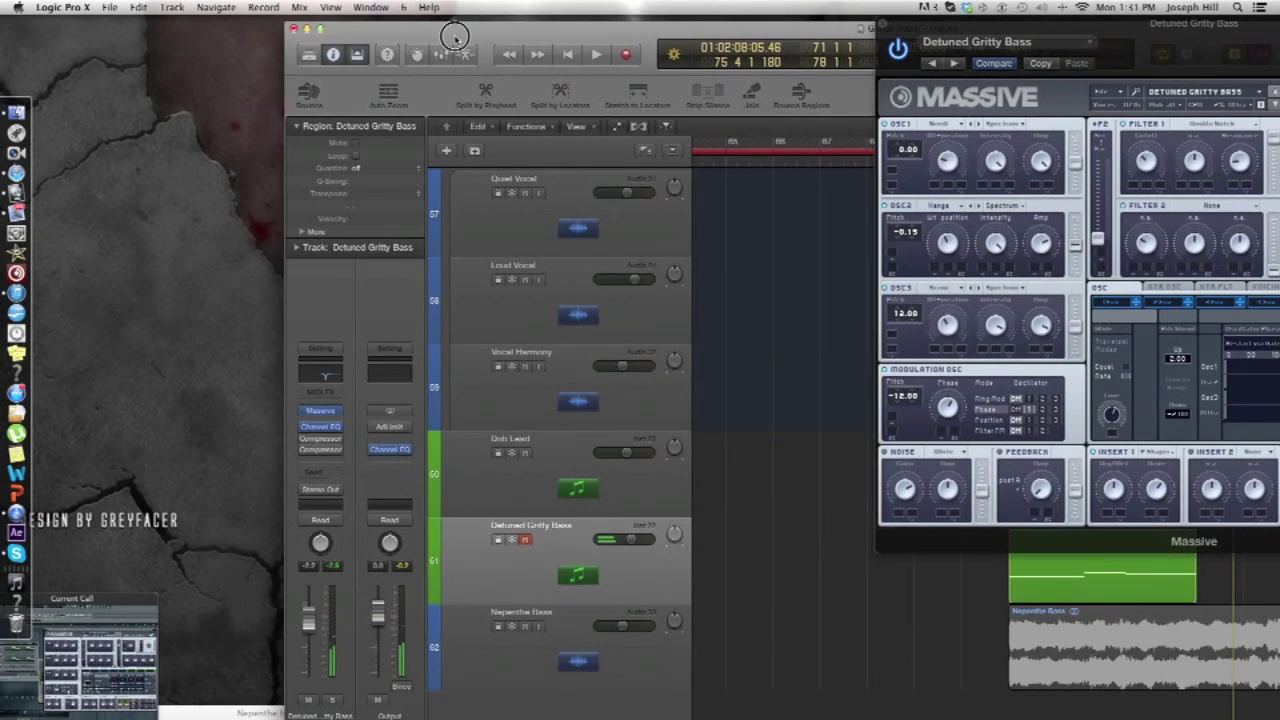
{"action": "left_click", "coordinate": [314, 427]}
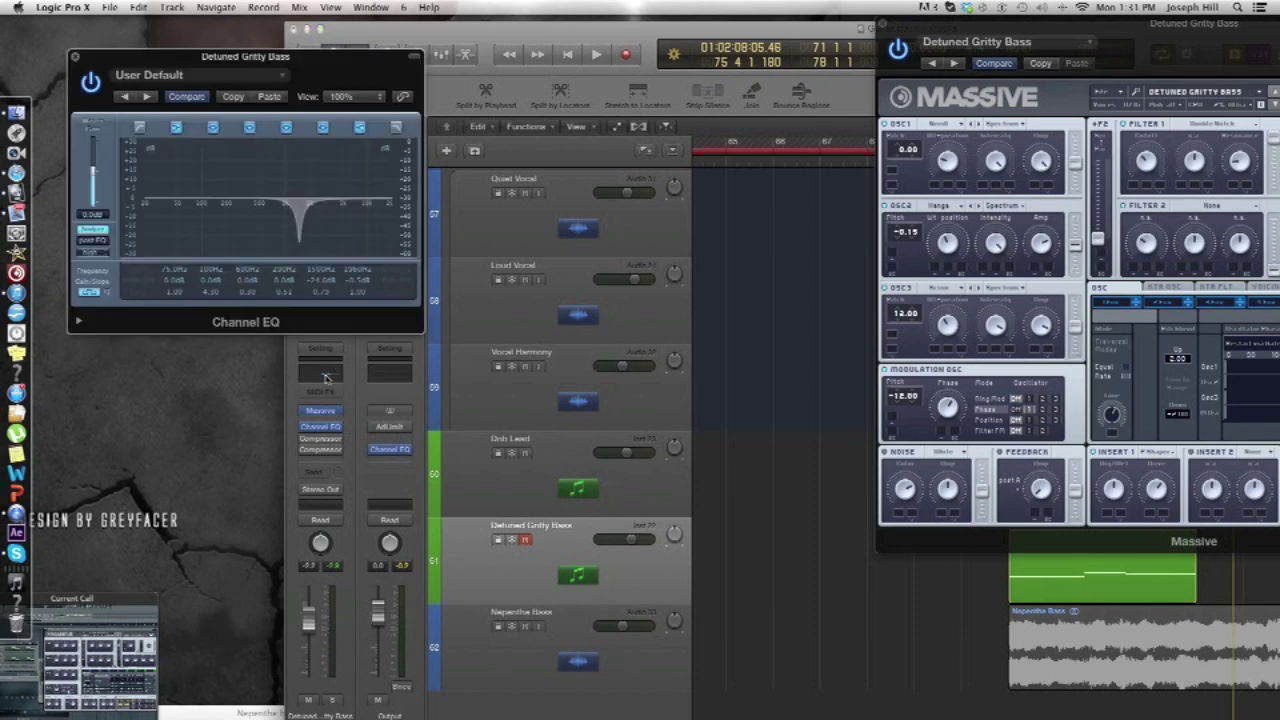
{"action": "left_click_drag", "start_coordinate": [317, 56], "coordinate": [693, 186]}
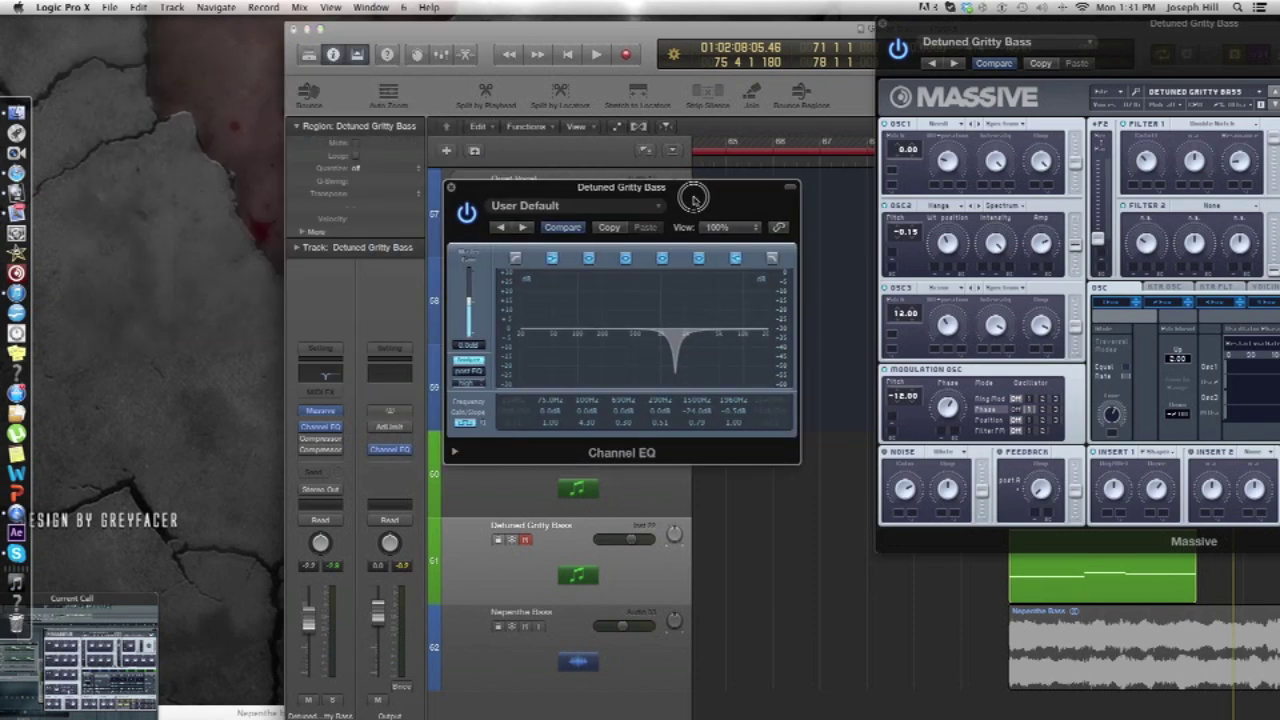
{"action": "left_click", "coordinate": [450, 188]}
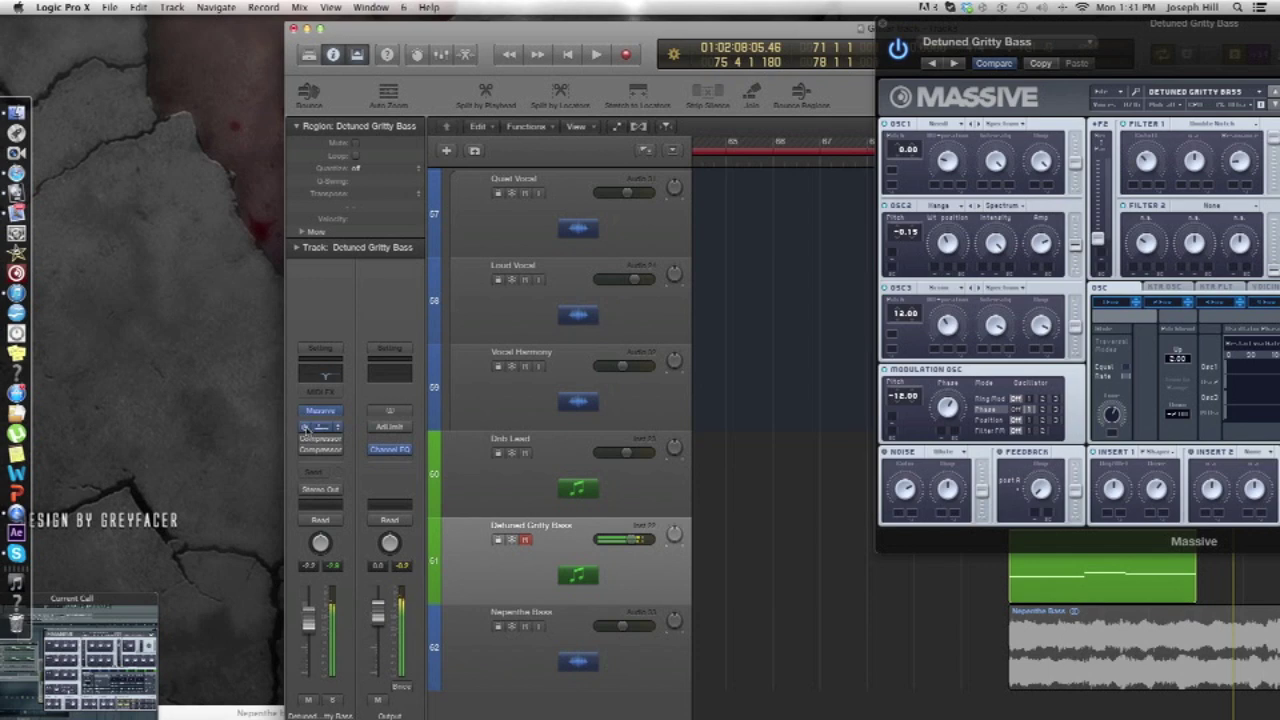
Move the project window aside, switch to Skype and show the shared FL Studio screen of the current call full screen
{"action": "left_click_drag", "start_coordinate": [367, 29], "coordinate": [916, 714]}
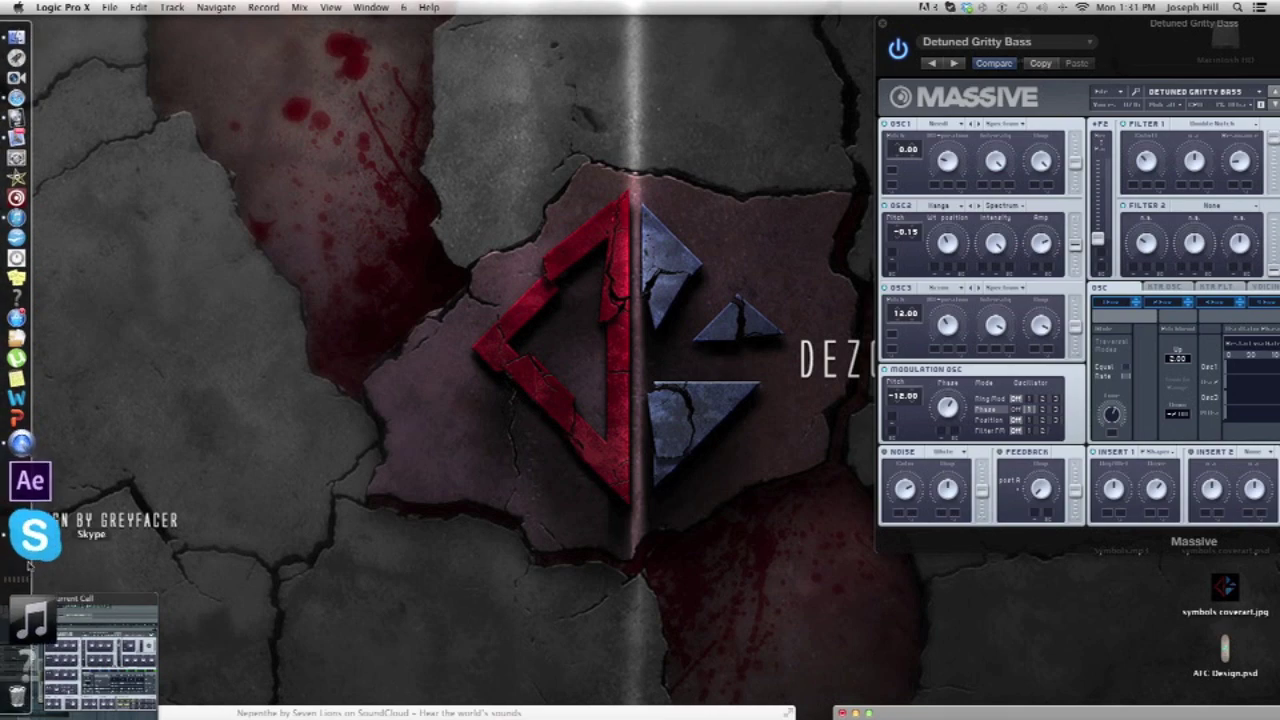
{"action": "left_click", "coordinate": [33, 527]}
{"action": "left_click", "coordinate": [33, 527]}
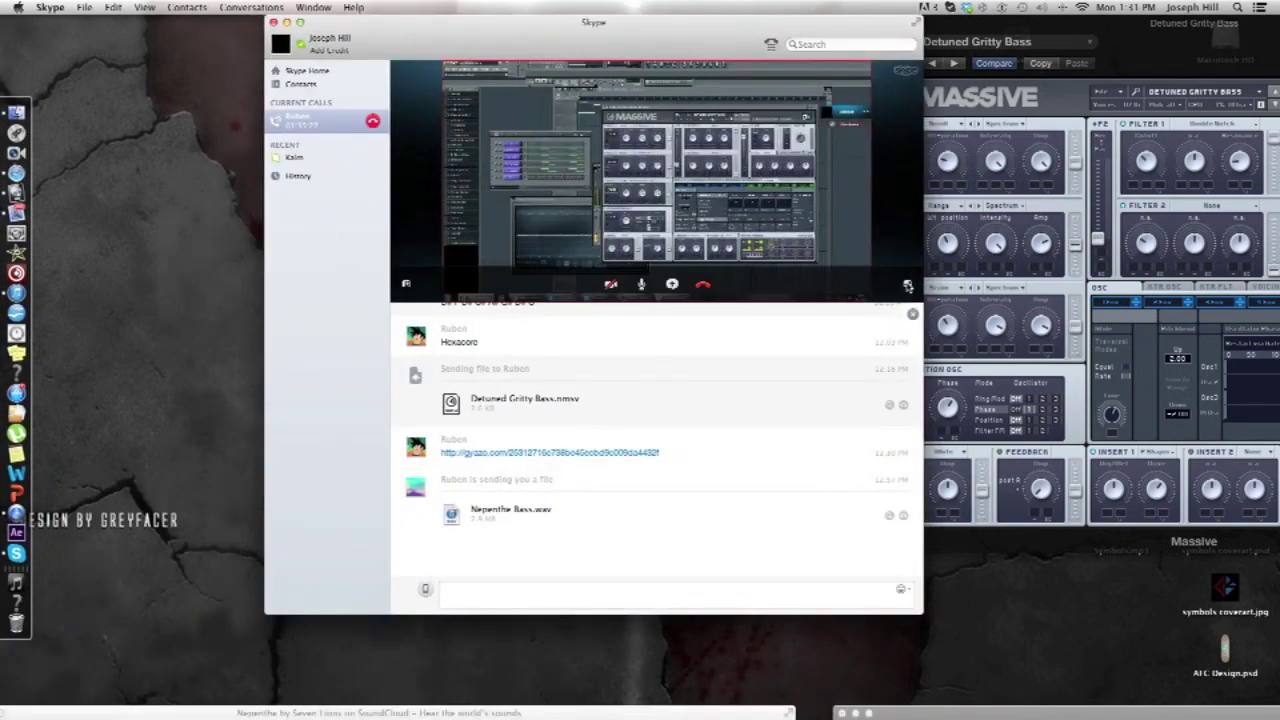
{"action": "left_click", "coordinate": [907, 286]}
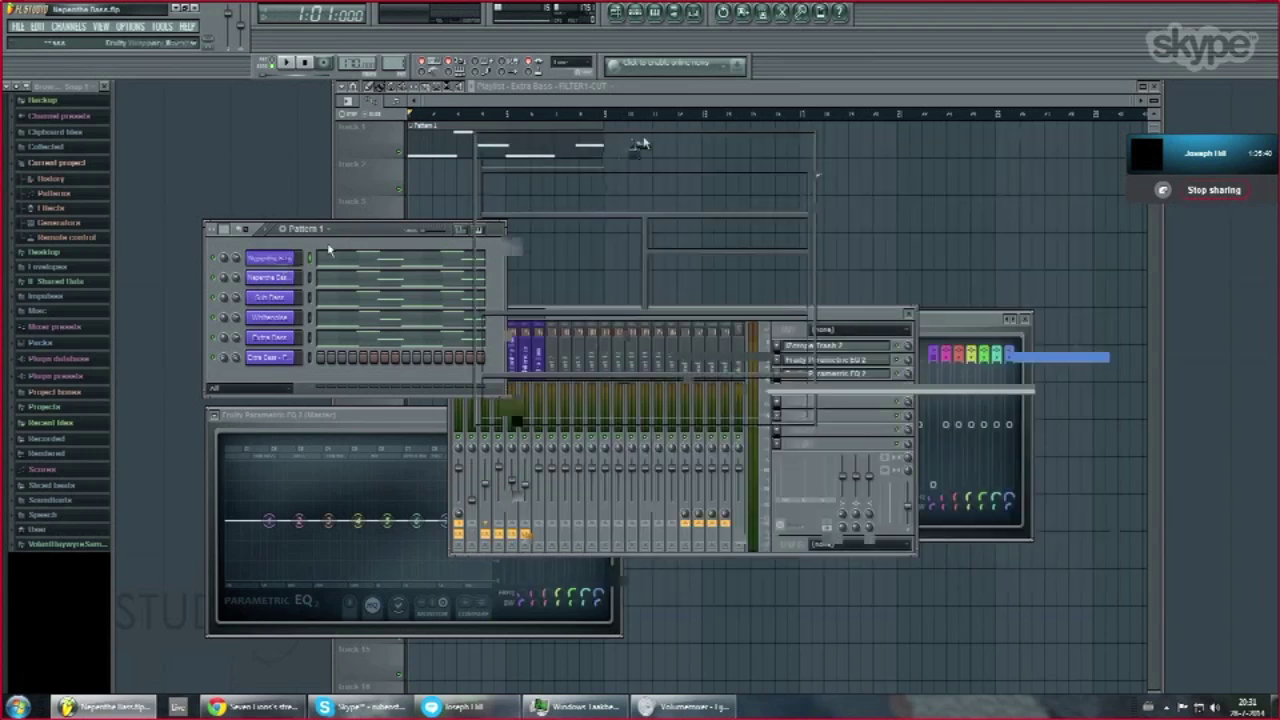
Open Massive for the Nepenthe Bass and Nepenthe Bass 2 channels in FL Studio and compare their settings
{"action": "left_click", "coordinate": [272, 258]}
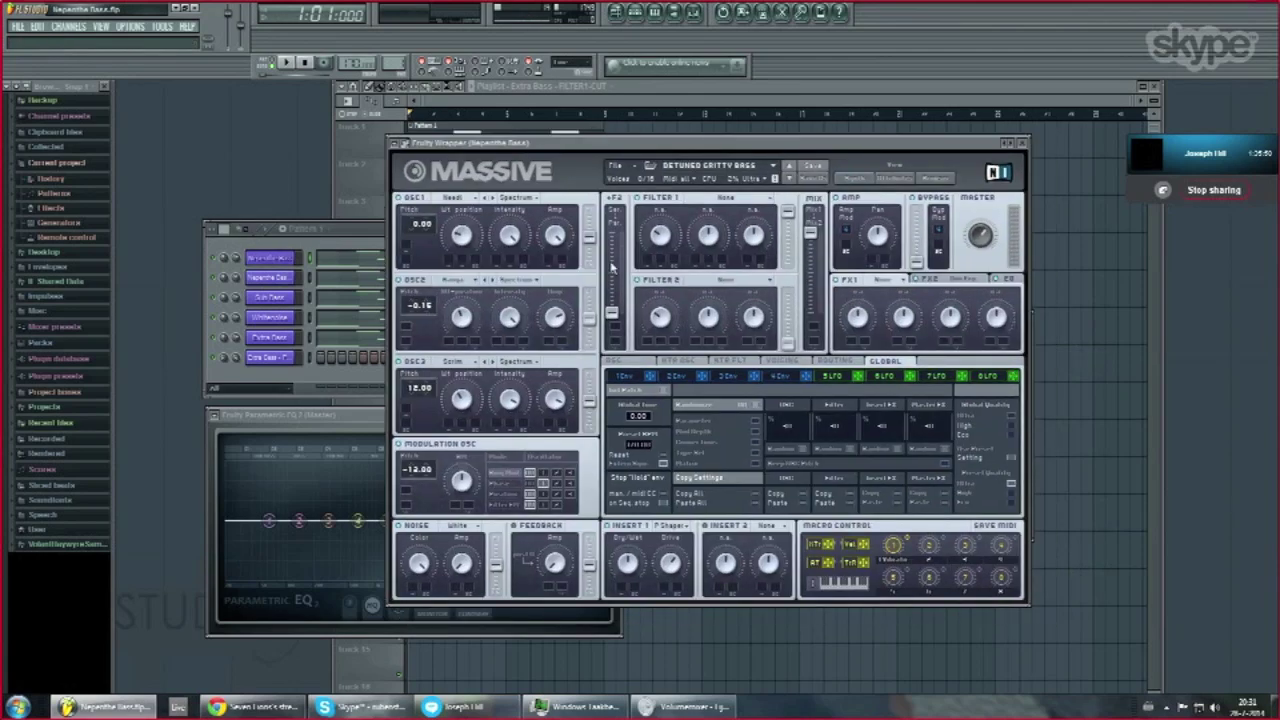
{"action": "left_click_drag", "start_coordinate": [584, 144], "coordinate": [767, 186]}
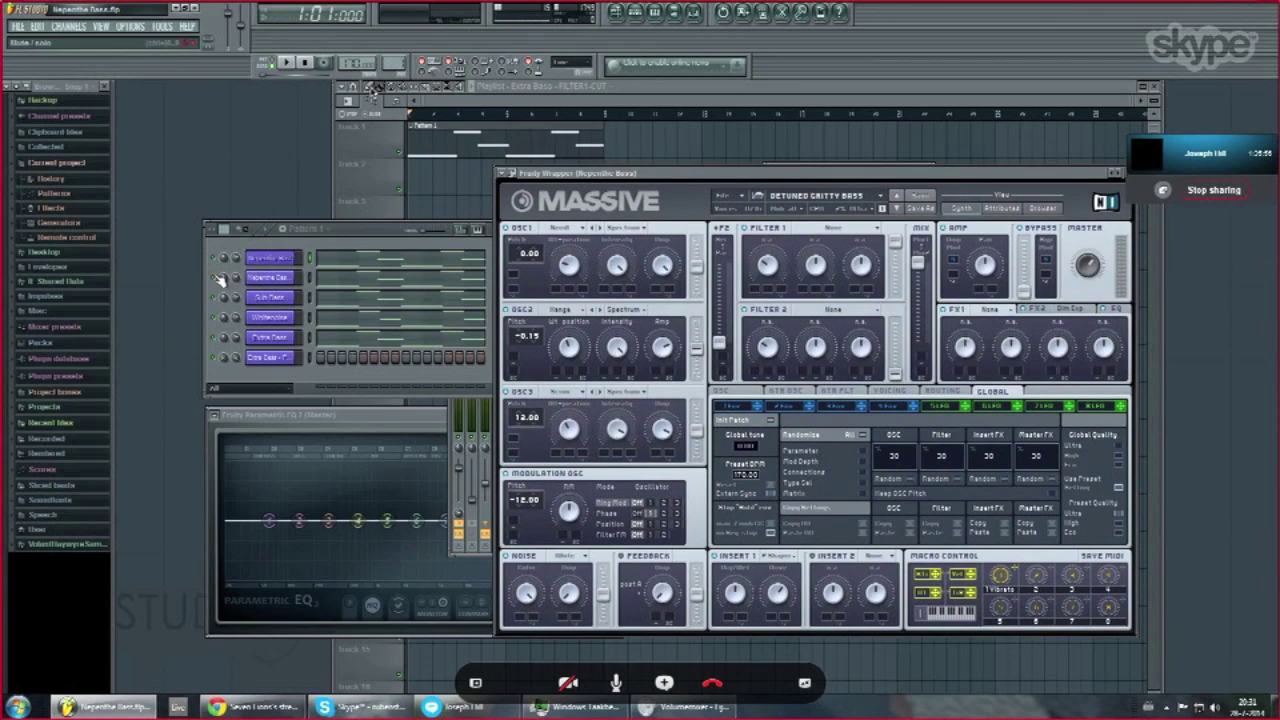
{"action": "left_click_drag", "start_coordinate": [727, 180], "coordinate": [673, 173]}
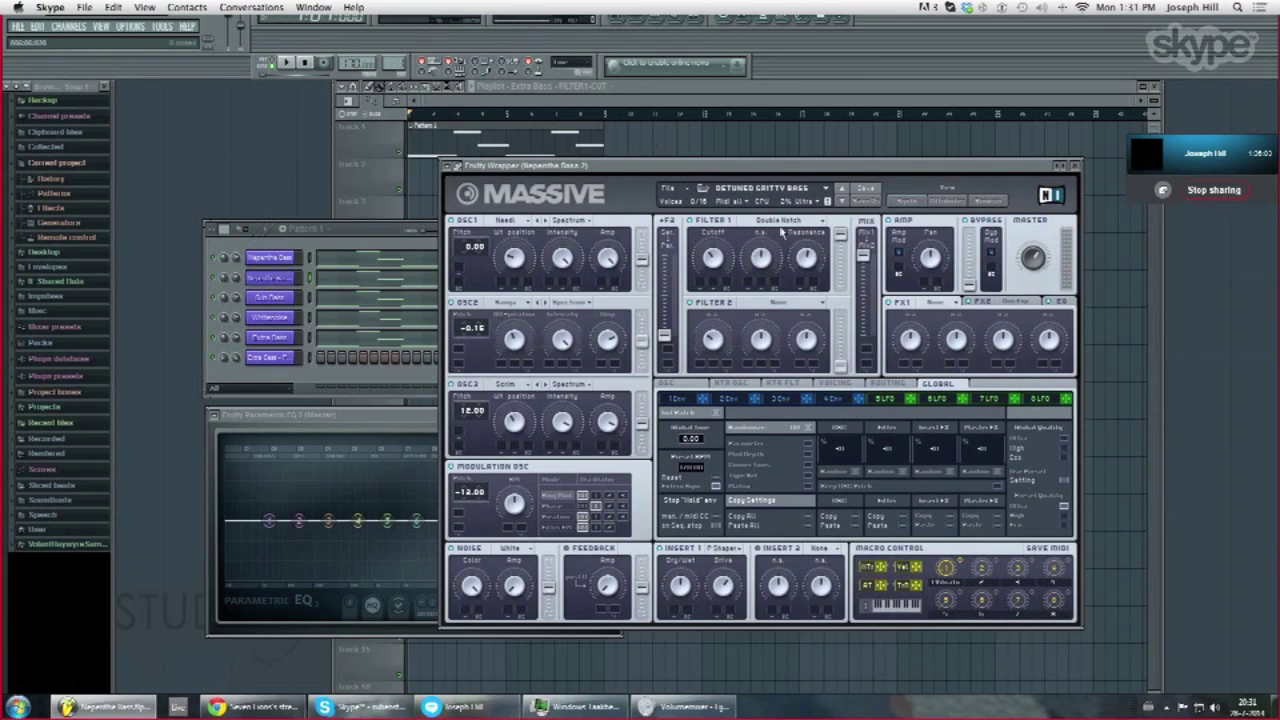
Toggle the mute of the Nepenthe Bass 2 channel and open the FL Studio mixer
{"action": "left_click", "coordinate": [217, 277]}
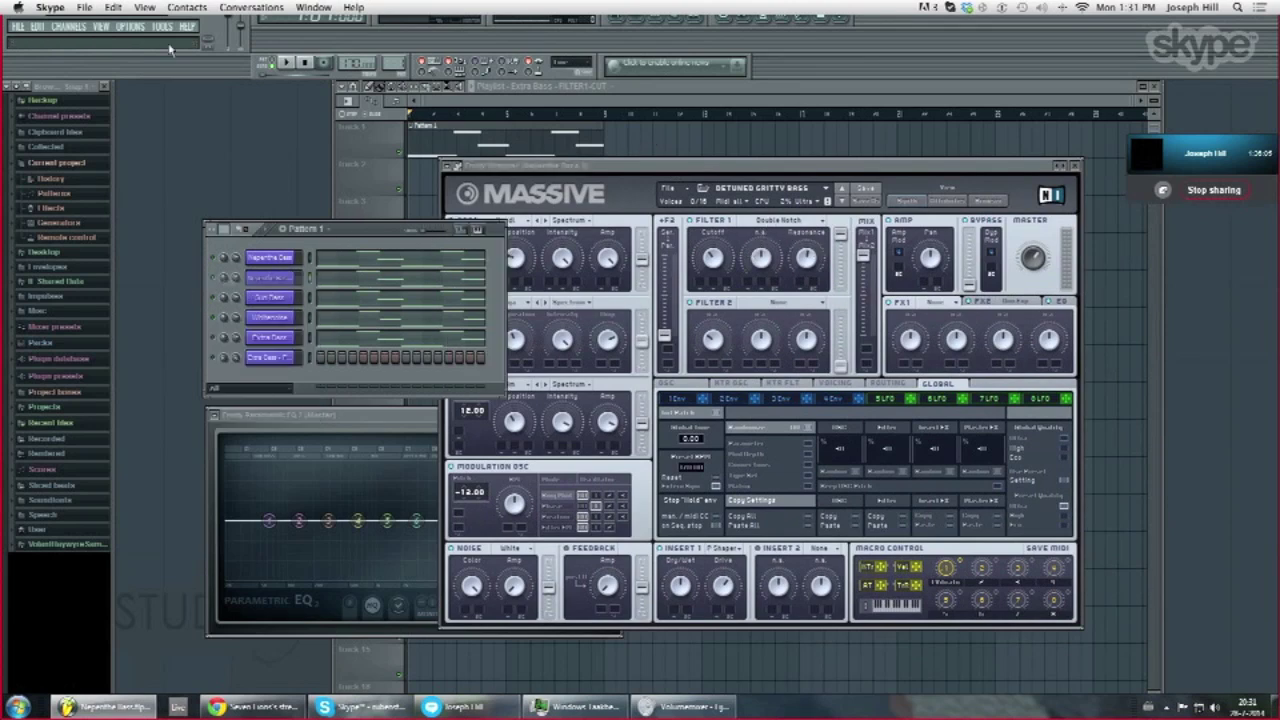
{"action": "left_click", "coordinate": [110, 27]}
{"action": "left_click", "coordinate": [120, 101]}
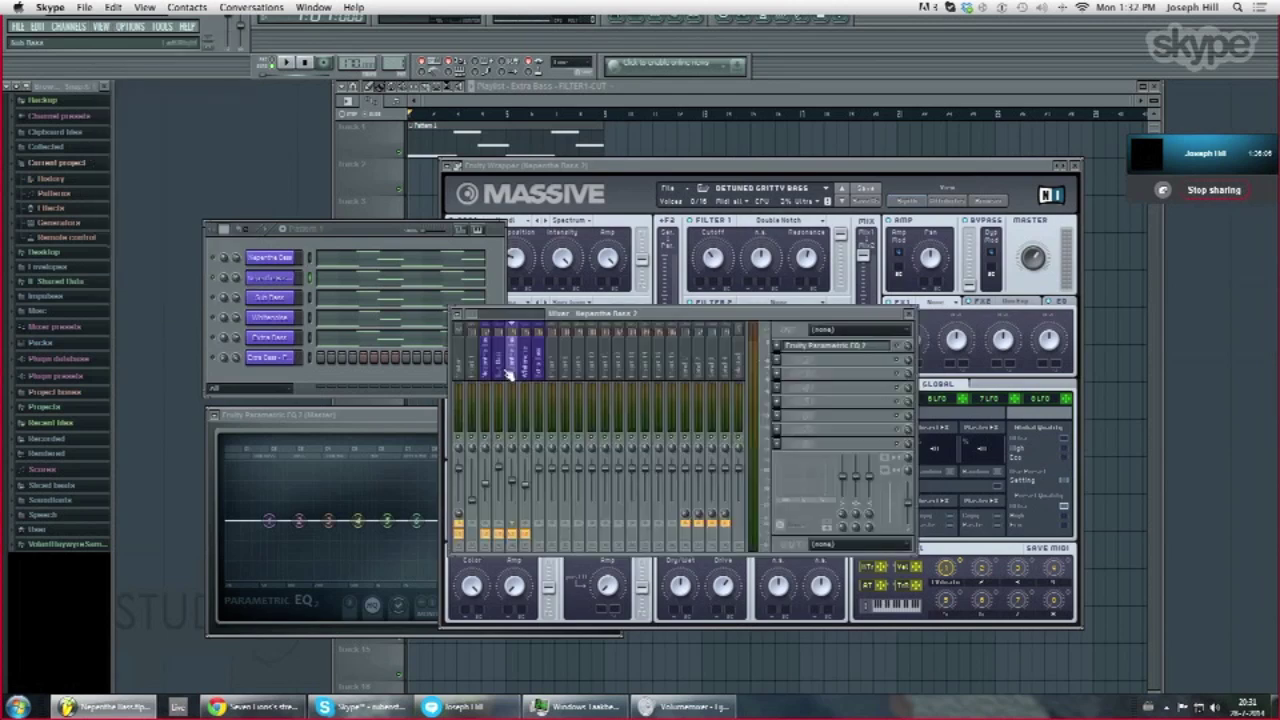
Review the effect slots of the Nepenthe Bass, Sub Bass and Extra Bass inserts in the mixer
{"action": "left_click", "coordinate": [490, 372]}
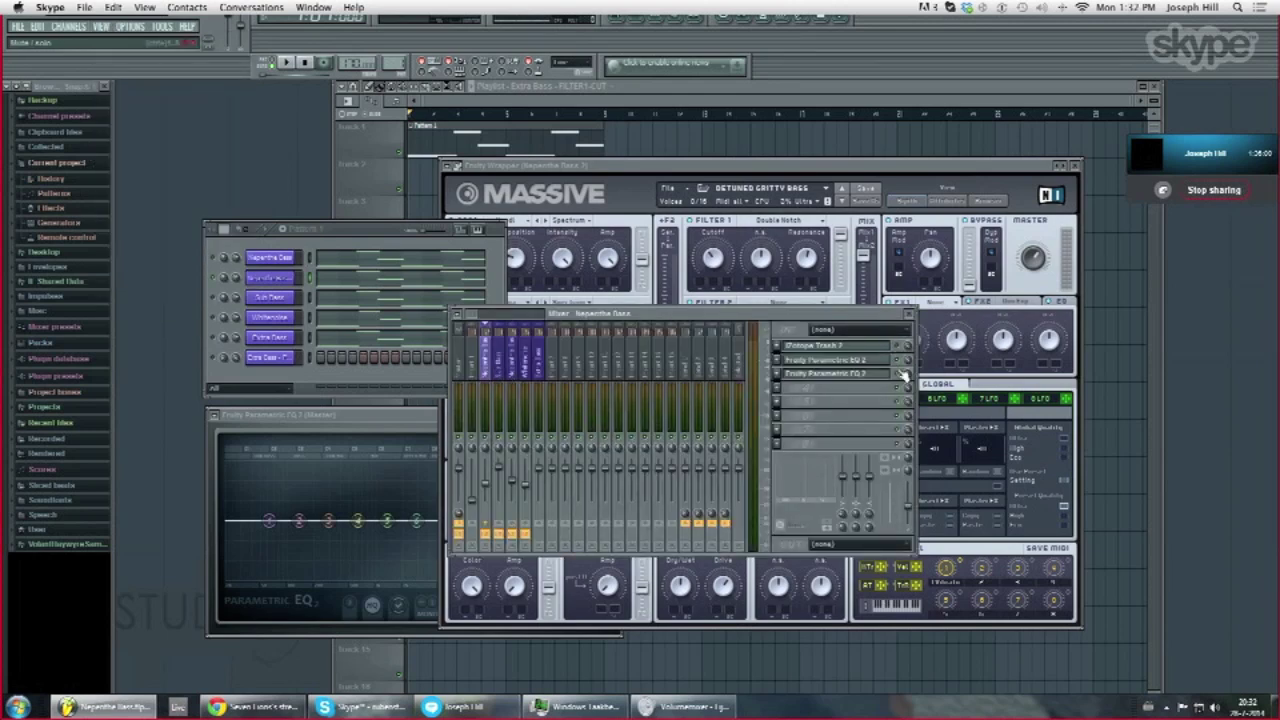
{"action": "left_click", "coordinate": [511, 370]}
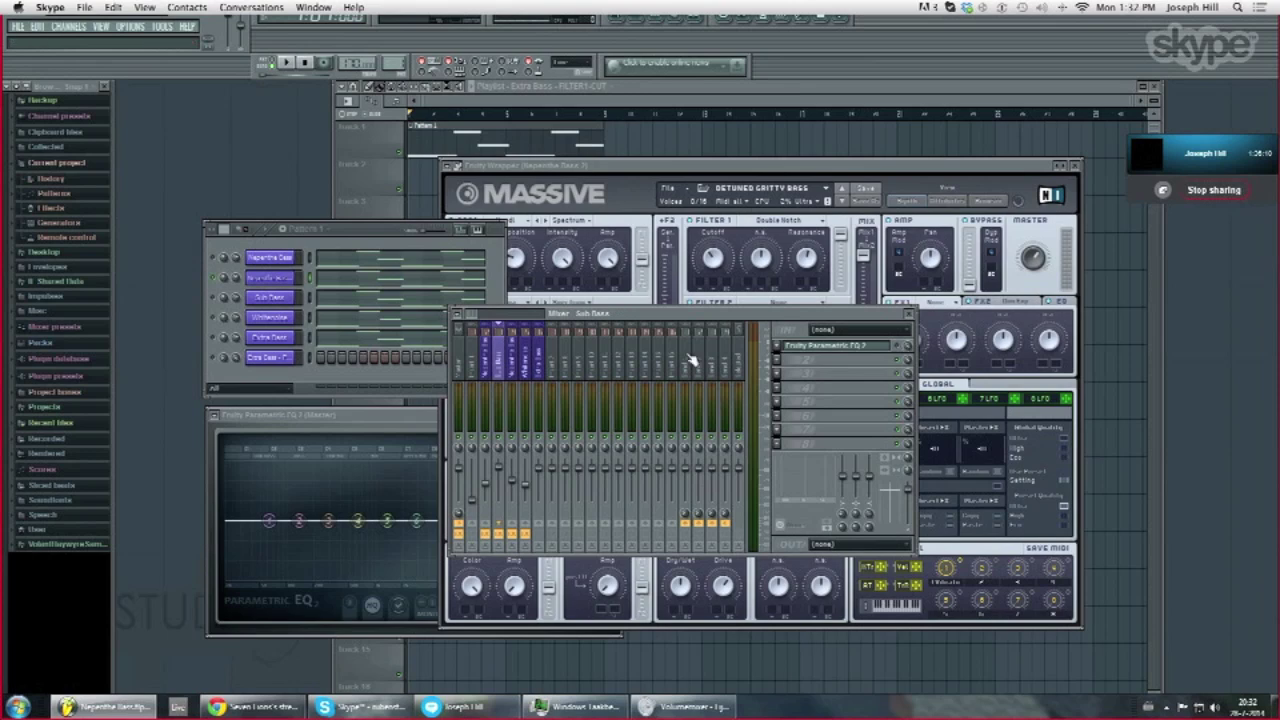
{"action": "left_click", "coordinate": [528, 372]}
{"action": "left_click", "coordinate": [556, 371]}
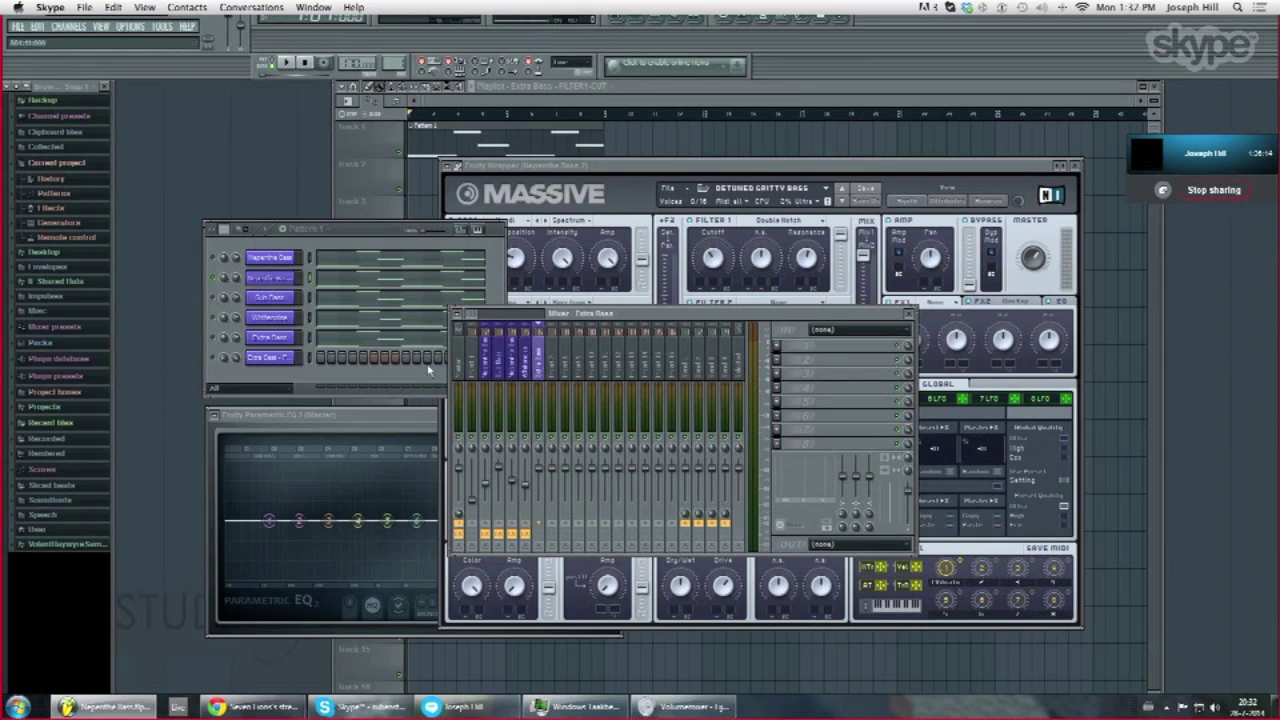
{"action": "left_click", "coordinate": [488, 372]}
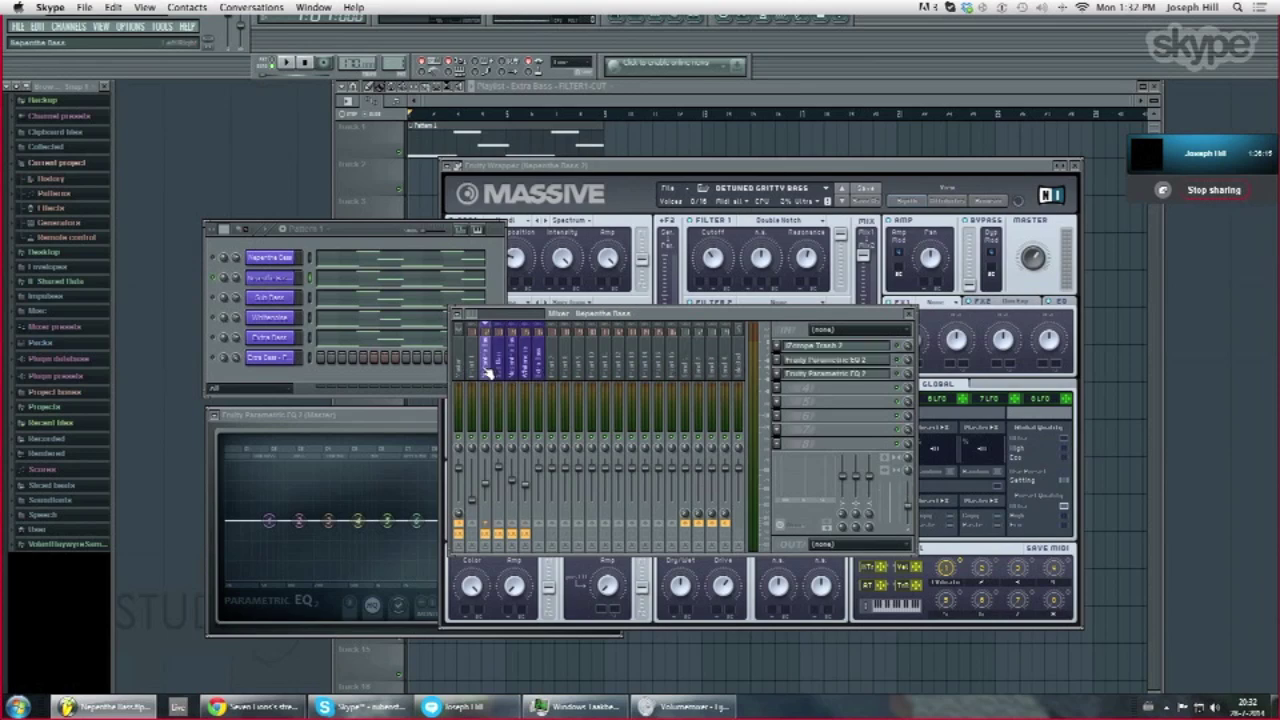
Solo the Nepenthe Bass 2 channel, move the step sequencer up and audition the pattern
{"action": "right_click", "coordinate": [214, 259]}
{"action": "right_click", "coordinate": [213, 279]}
{"action": "left_click", "coordinate": [218, 289]}
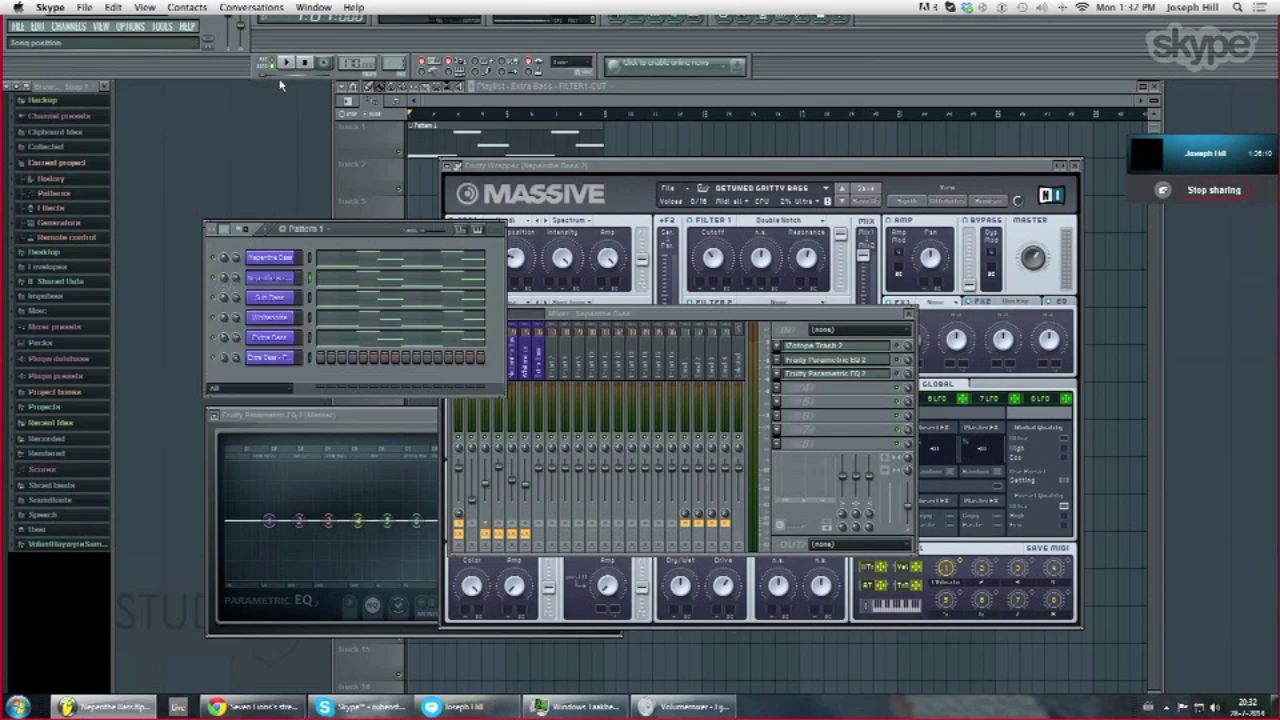
{"action": "right_click", "coordinate": [213, 281]}
{"action": "left_click", "coordinate": [220, 289]}
{"action": "left_click_drag", "start_coordinate": [371, 233], "coordinate": [375, 195]}
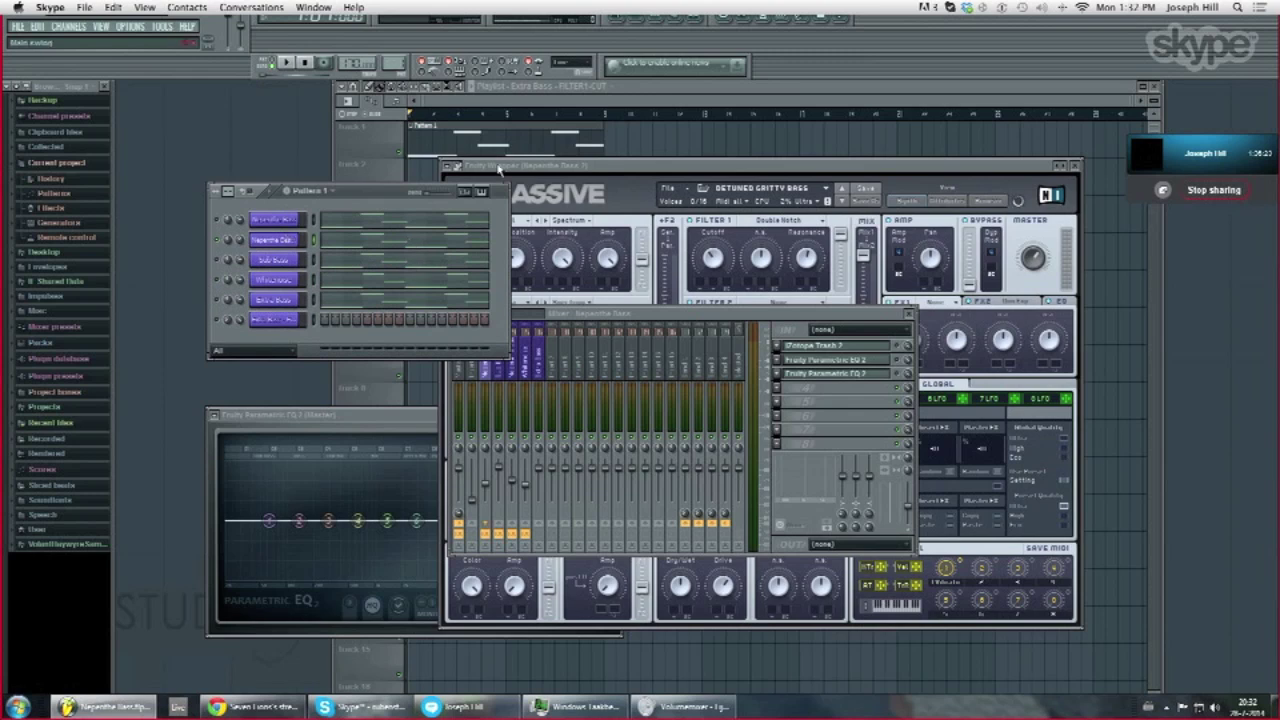
{"action": "key", "text": "space"}
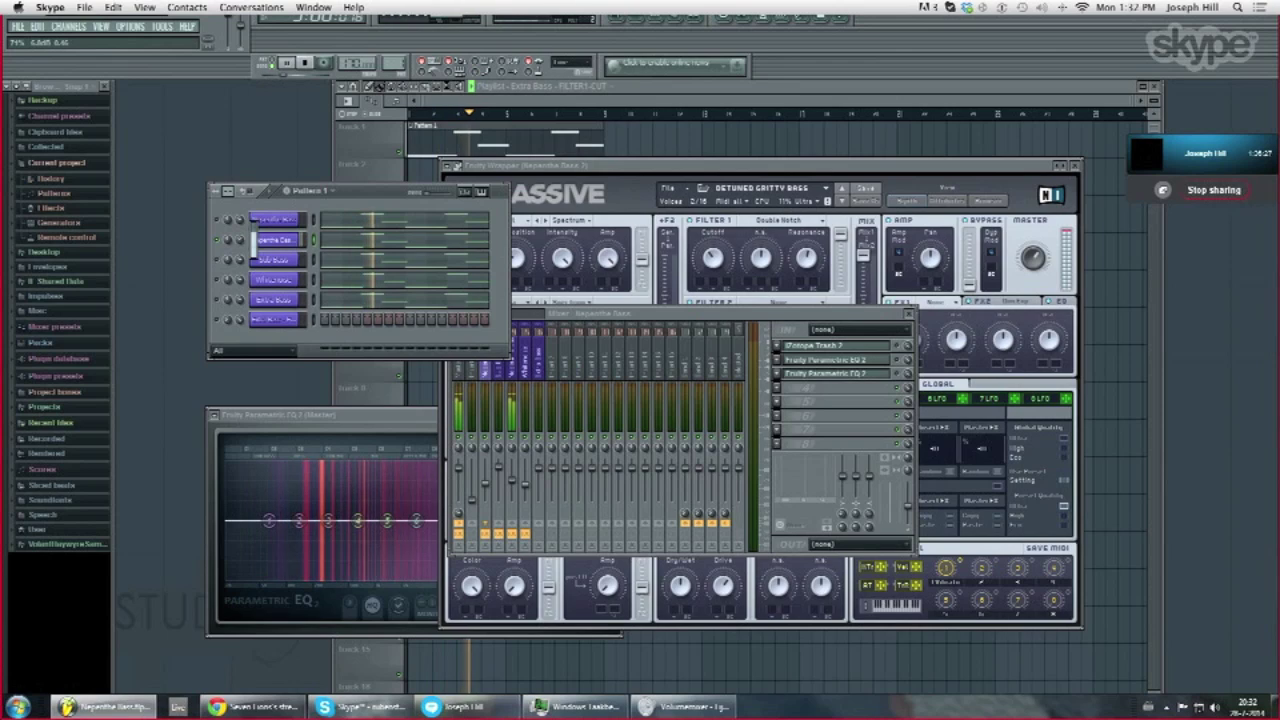
{"action": "key", "text": "space"}
Open Massive for Nepenthe Bass 2, move the step sequencer clear of it and audition the soloed Nepenthe Bass channel
{"action": "left_click", "coordinate": [275, 243]}
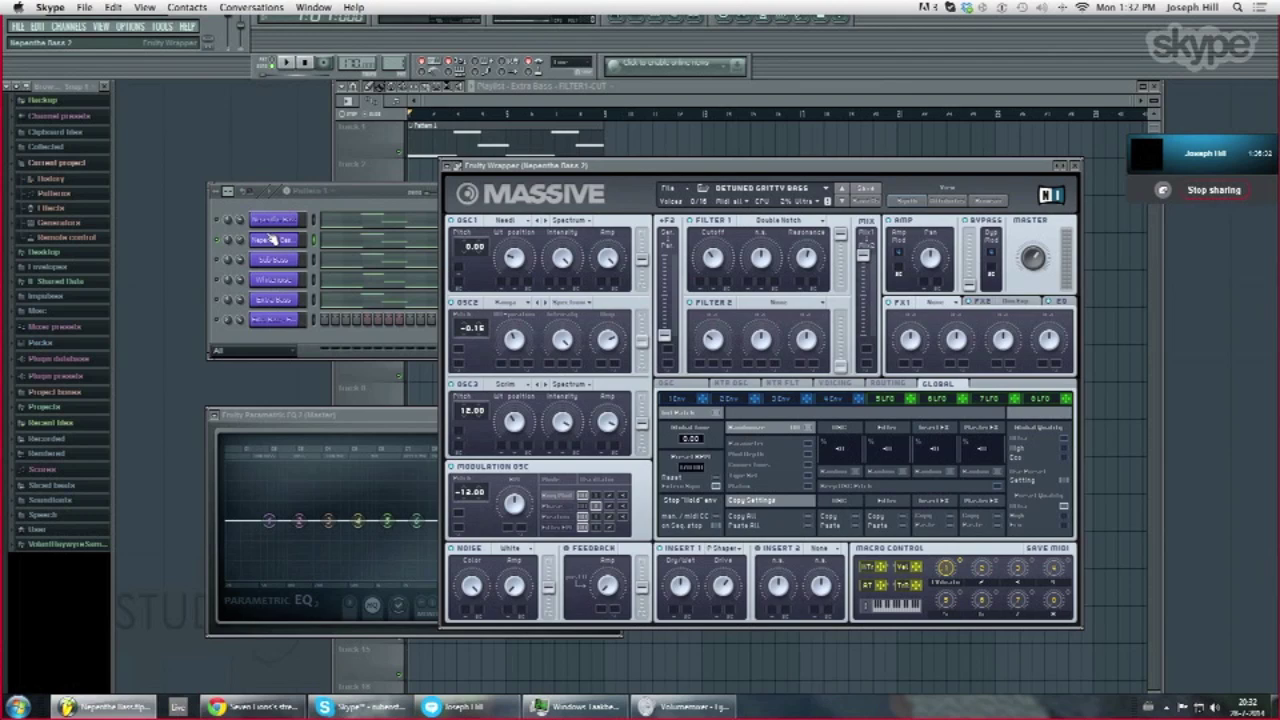
{"action": "left_click_drag", "start_coordinate": [362, 191], "coordinate": [381, 158]}
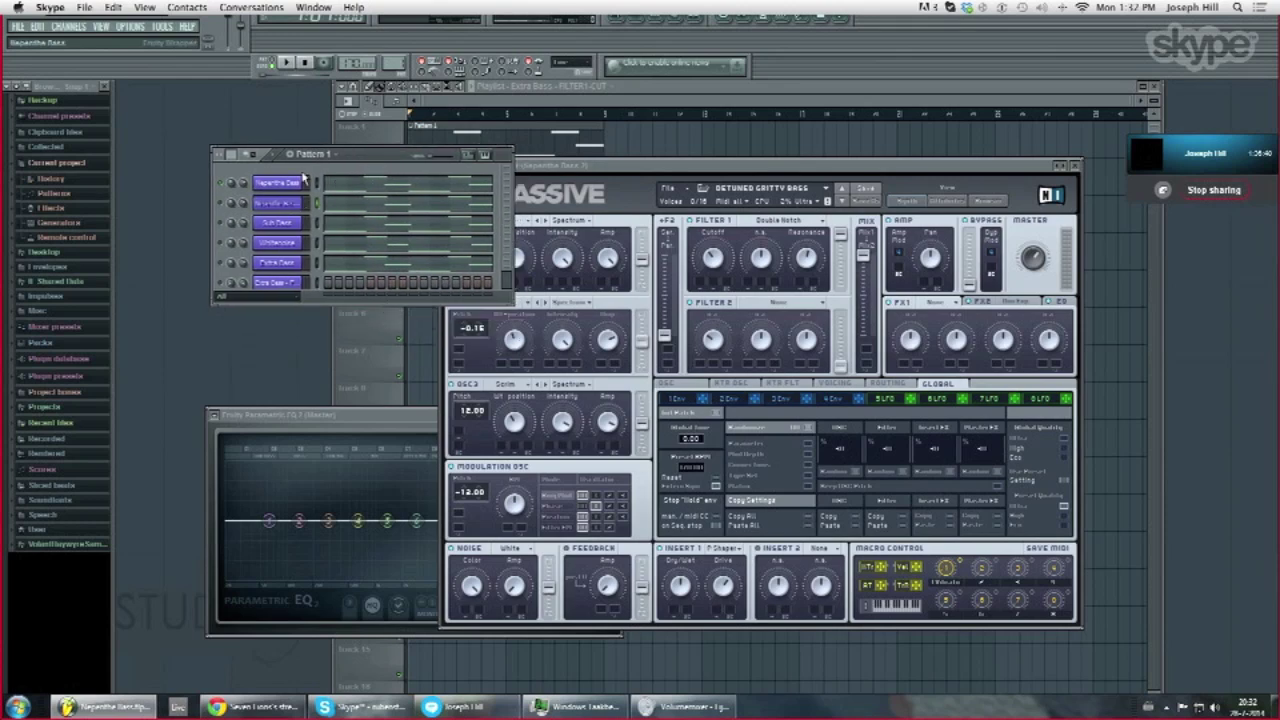
{"action": "key", "text": "space"}
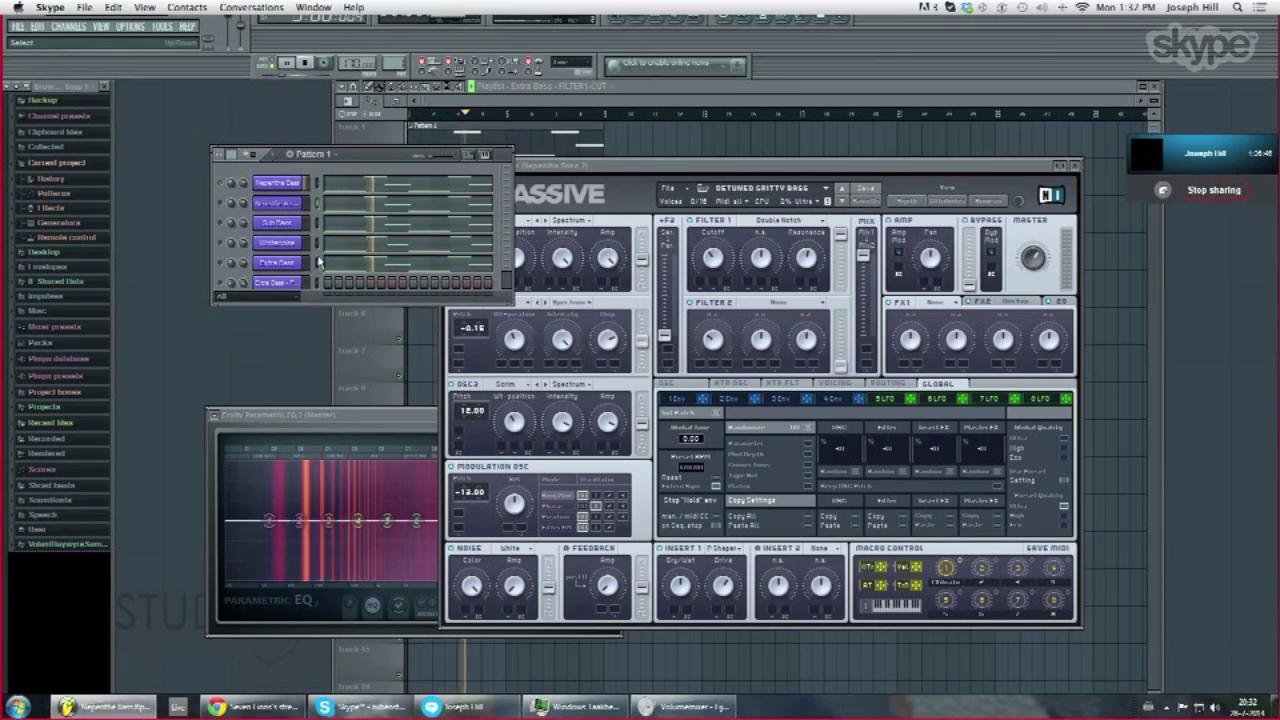
{"action": "key", "text": "space"}
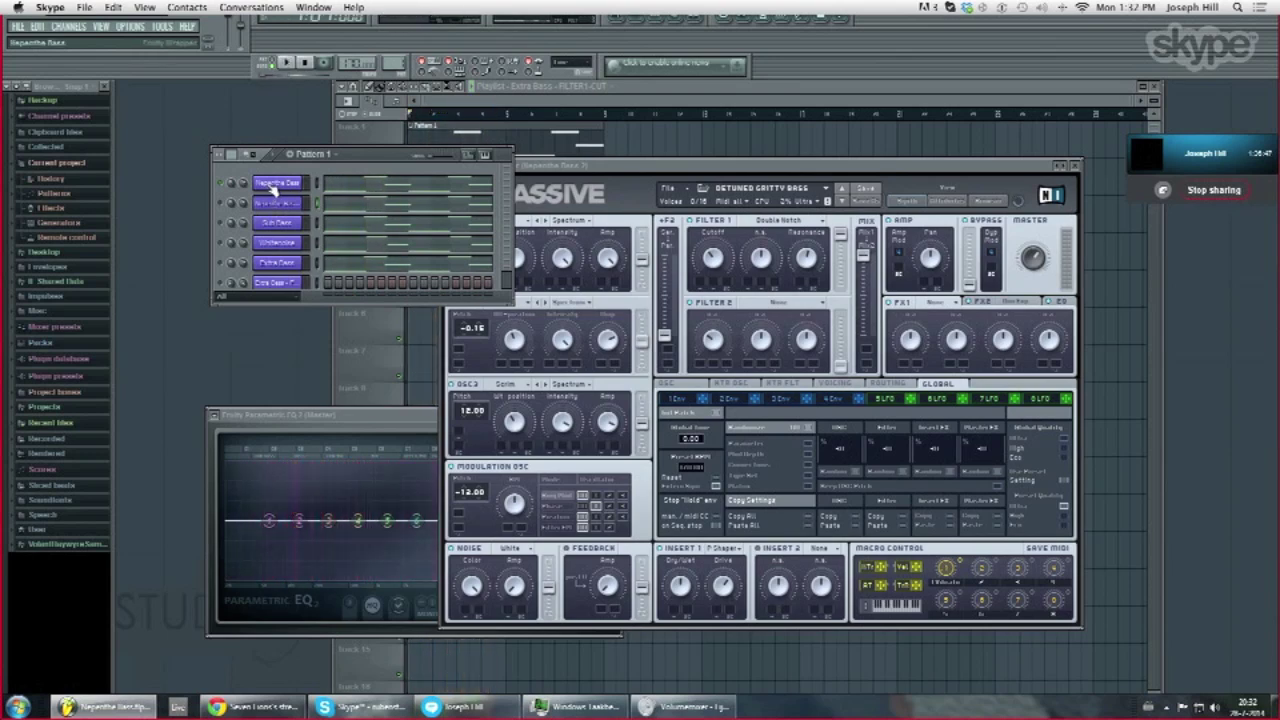
Examine the full note pattern of the Nepenthe Bass channel in the piano roll and close it
{"action": "right_click", "coordinate": [275, 183]}
{"action": "left_click", "coordinate": [336, 184]}
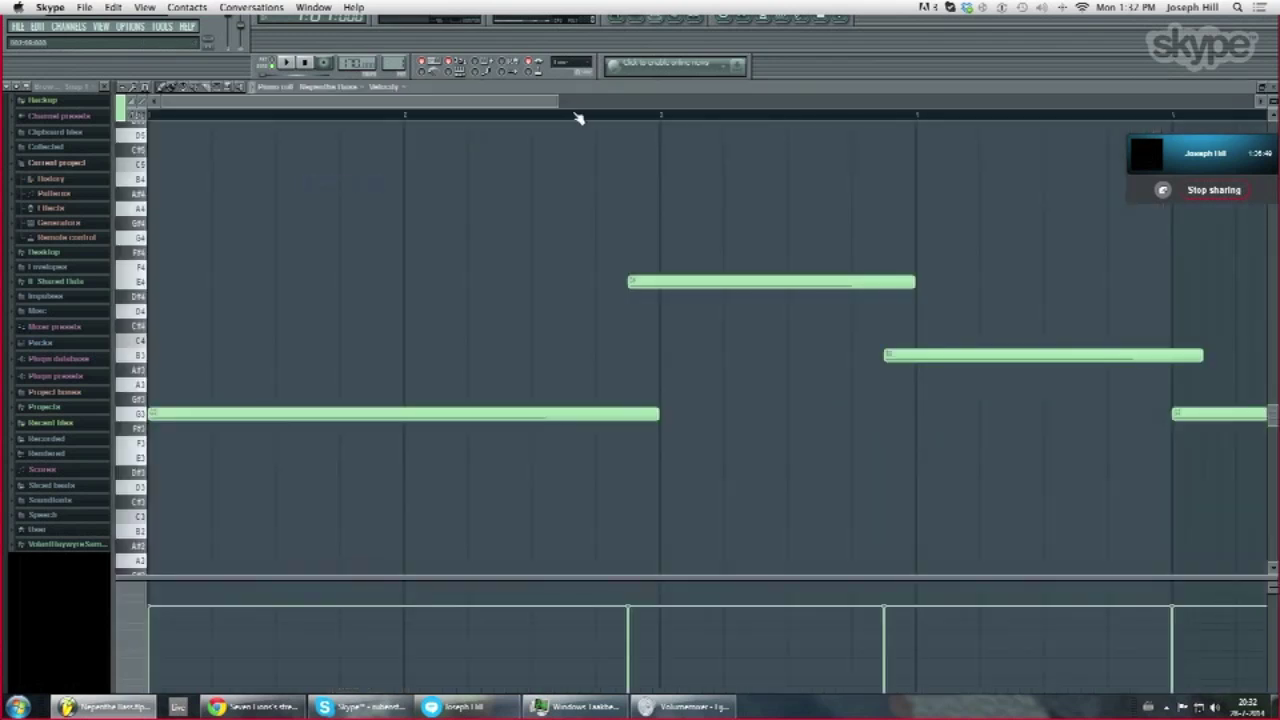
{"action": "left_click_drag", "start_coordinate": [567, 100], "coordinate": [1104, 100]}
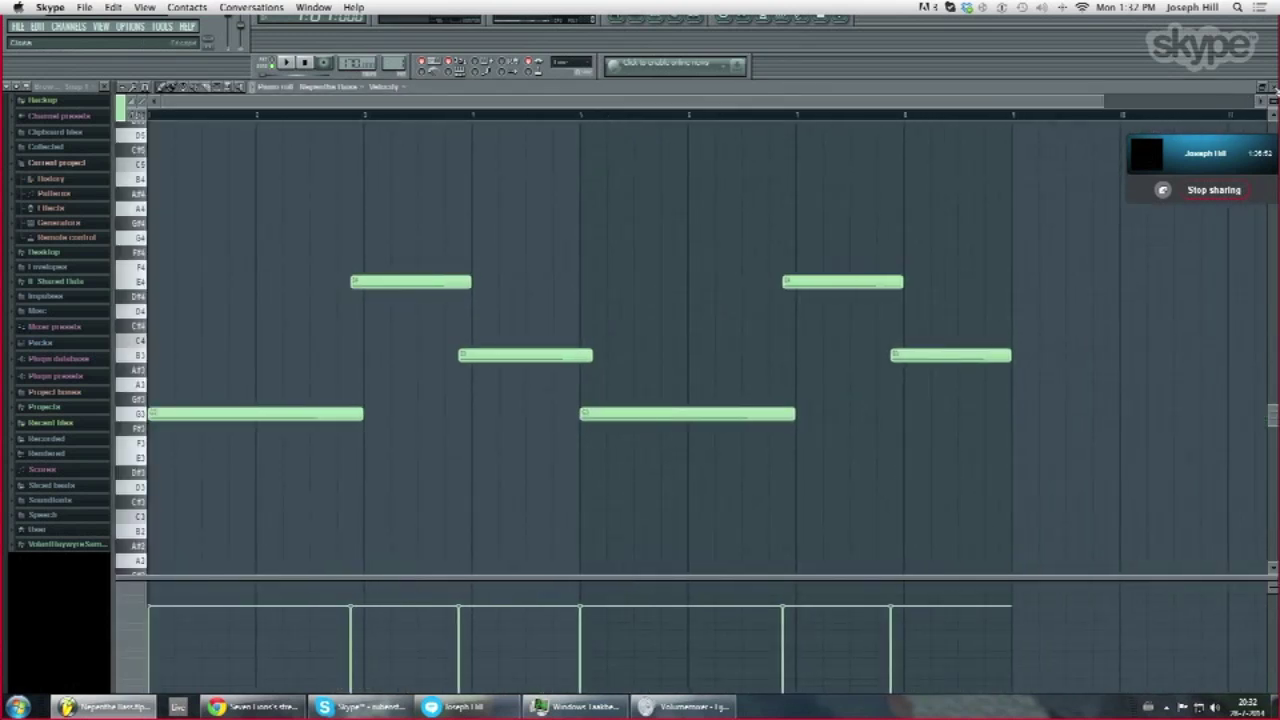
{"action": "left_click", "coordinate": [1274, 88]}
Solo the Sub Bass channel, open its Massive instance and inspect the oscillator, effect and global settings
{"action": "right_click", "coordinate": [222, 223]}
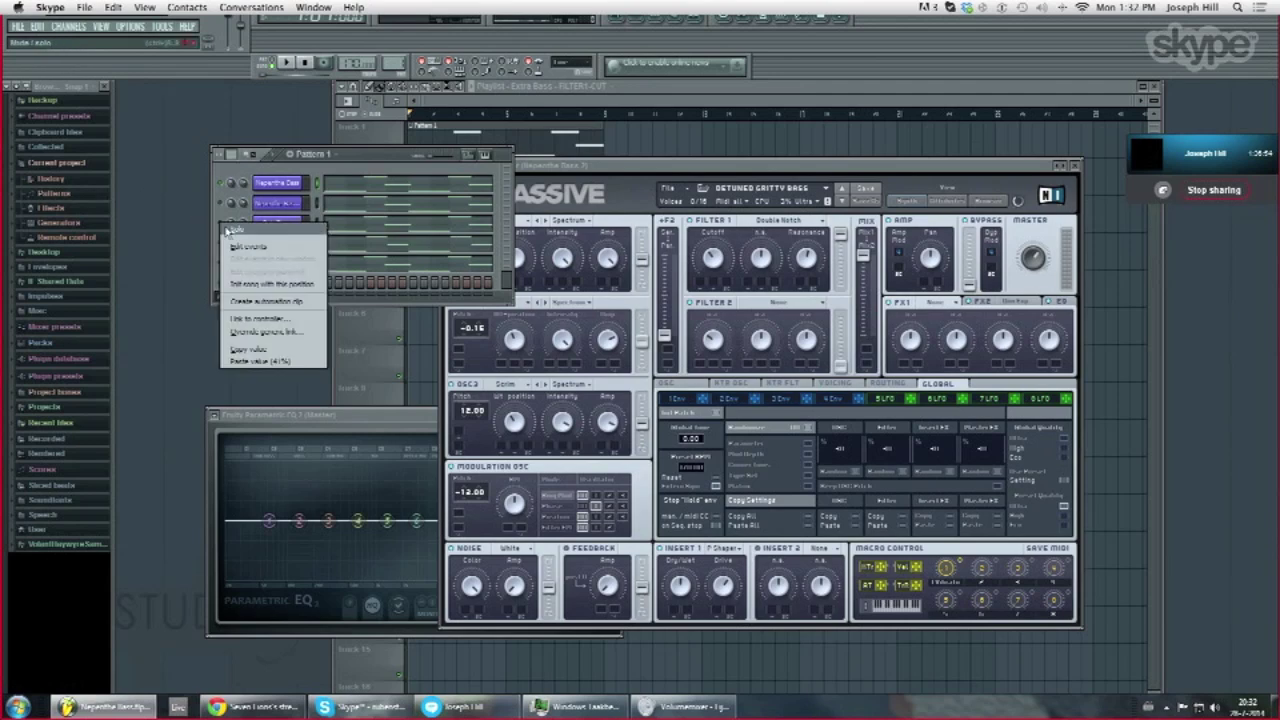
{"action": "left_click", "coordinate": [240, 231]}
{"action": "left_click", "coordinate": [289, 224]}
{"action": "left_click_drag", "start_coordinate": [776, 148], "coordinate": [639, 150]}
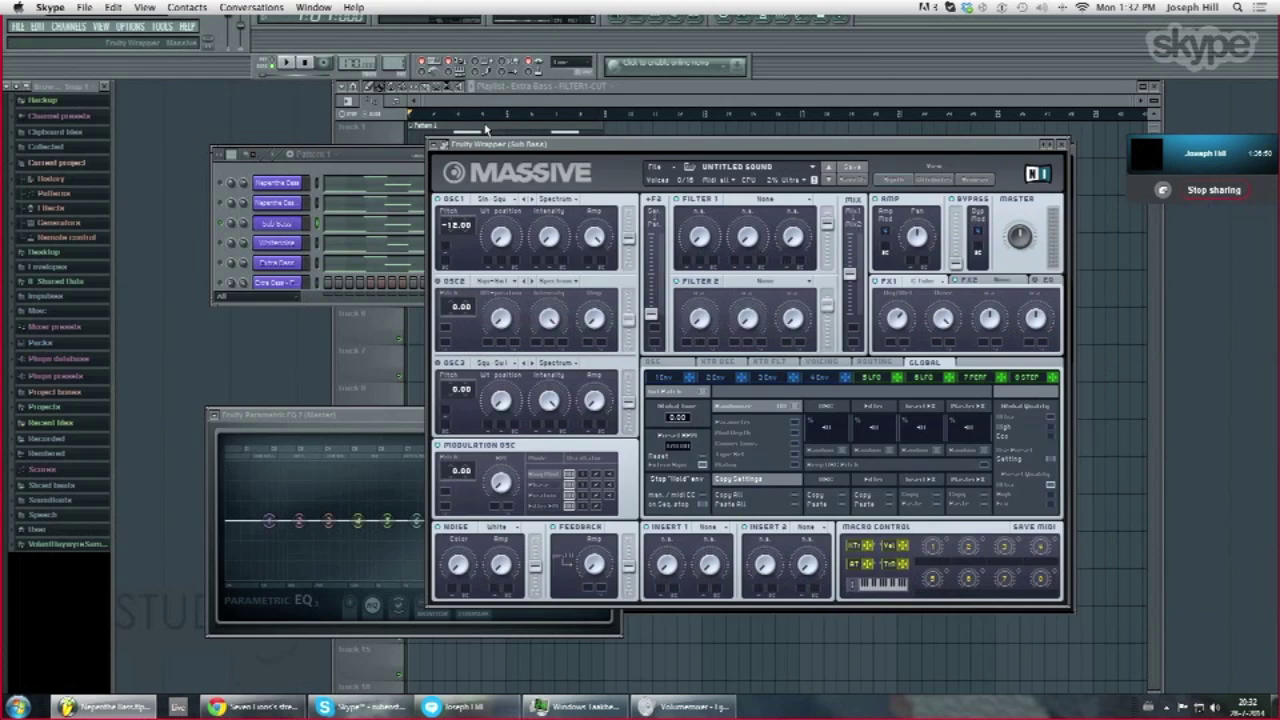
{"action": "left_click_drag", "start_coordinate": [486, 130], "coordinate": [649, 128]}
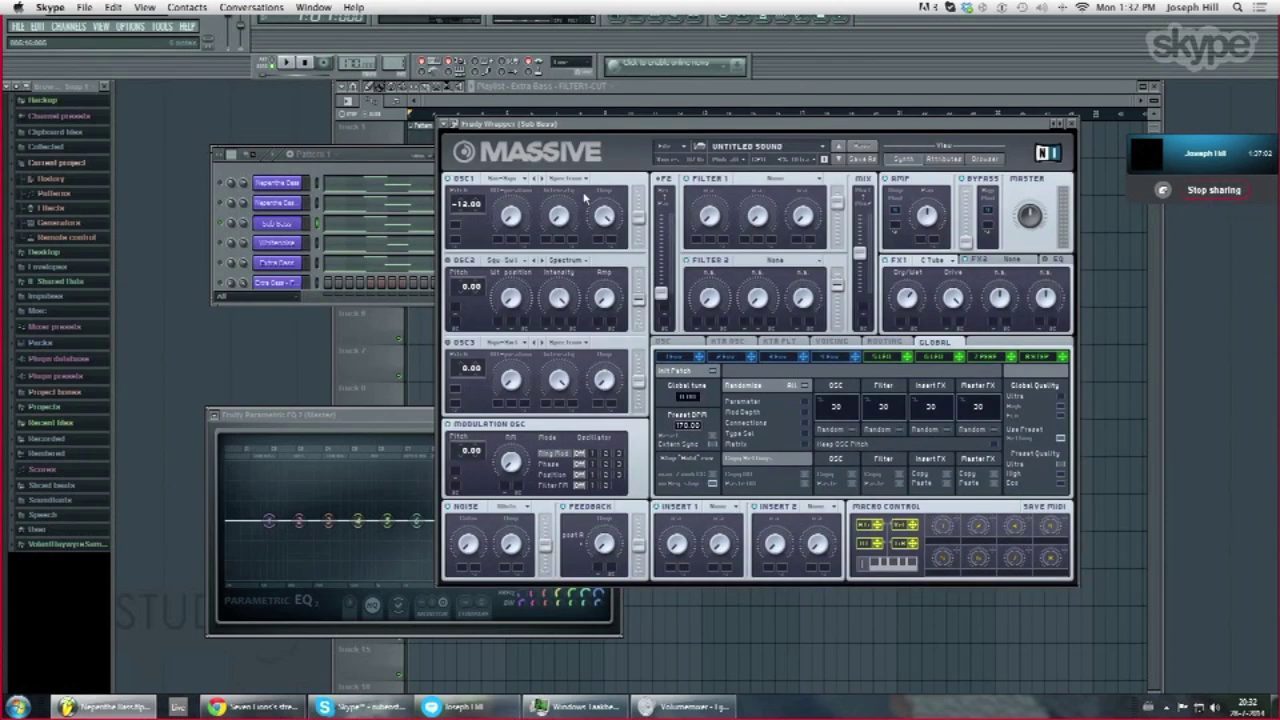
{"action": "left_click", "coordinate": [519, 180]}
{"action": "left_click", "coordinate": [466, 238]}
{"action": "left_click", "coordinate": [937, 259]}
{"action": "left_click", "coordinate": [956, 383]}
Show the mixer, open Fruity Parametric EQ 2 on the Sub Bass insert and play the pattern to check its curve
{"action": "left_click", "coordinate": [103, 27]}
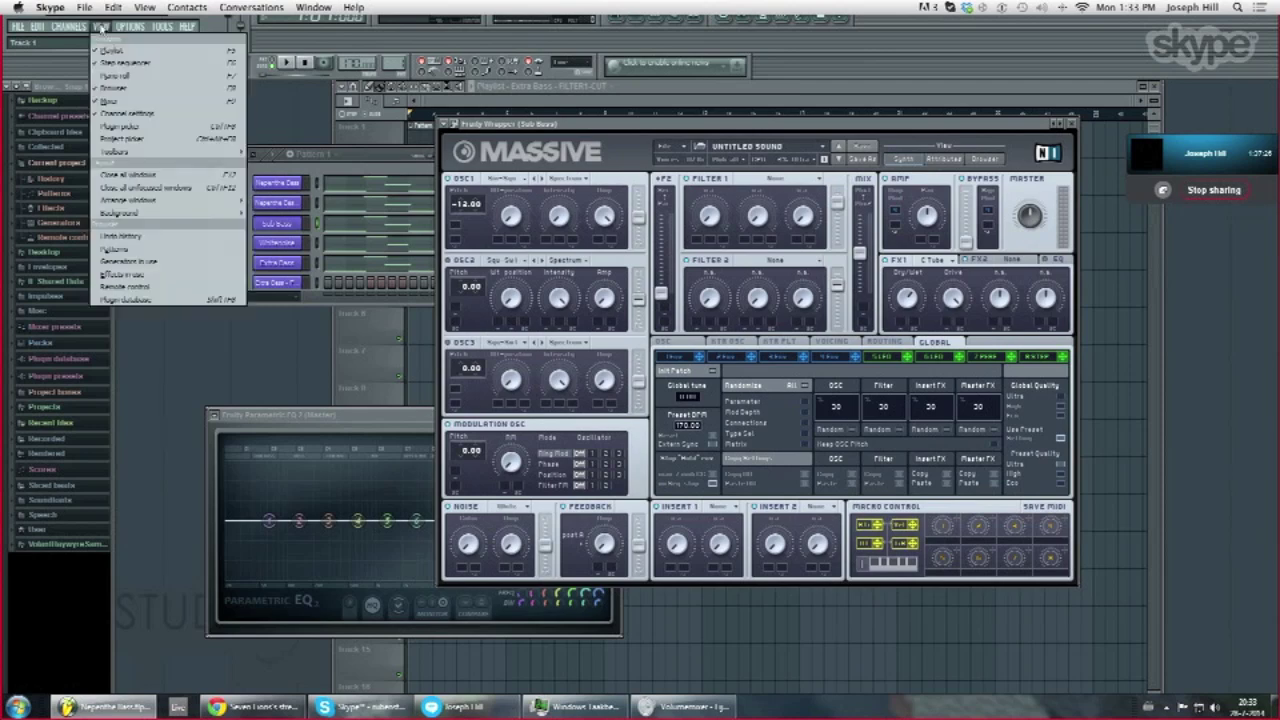
{"action": "left_click", "coordinate": [118, 102]}
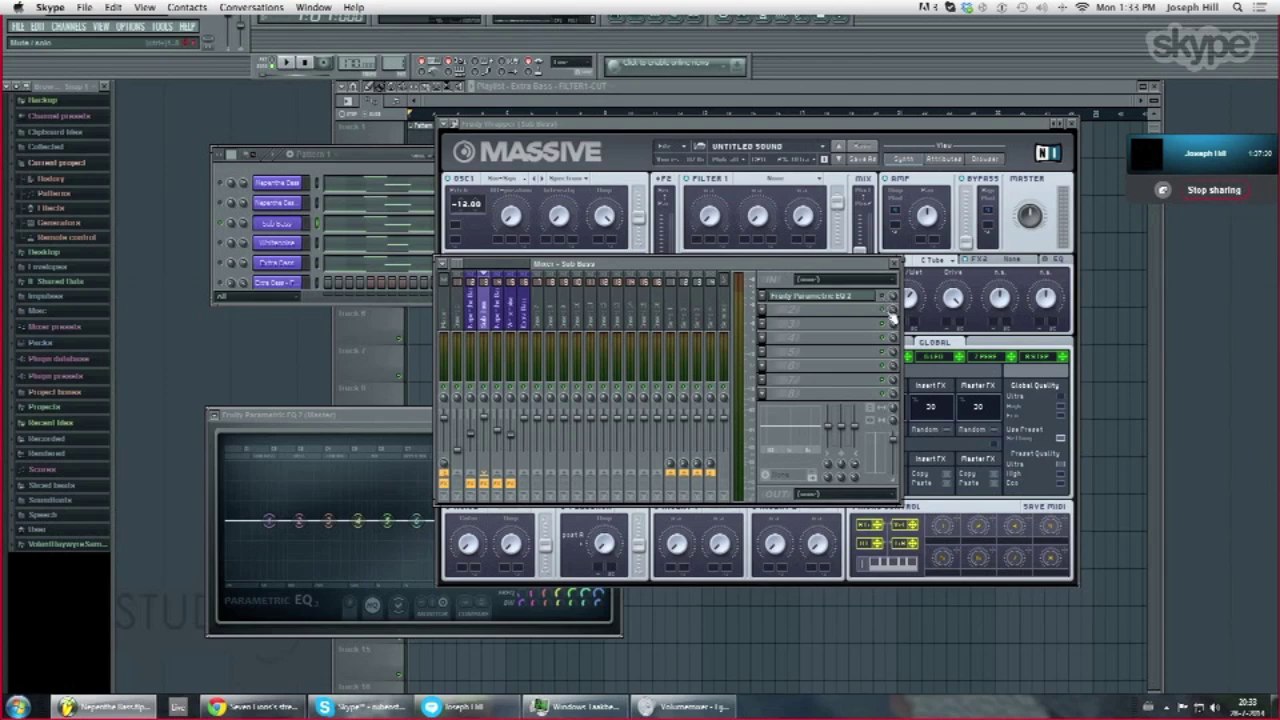
{"action": "left_click_drag", "start_coordinate": [705, 272], "coordinate": [697, 280]}
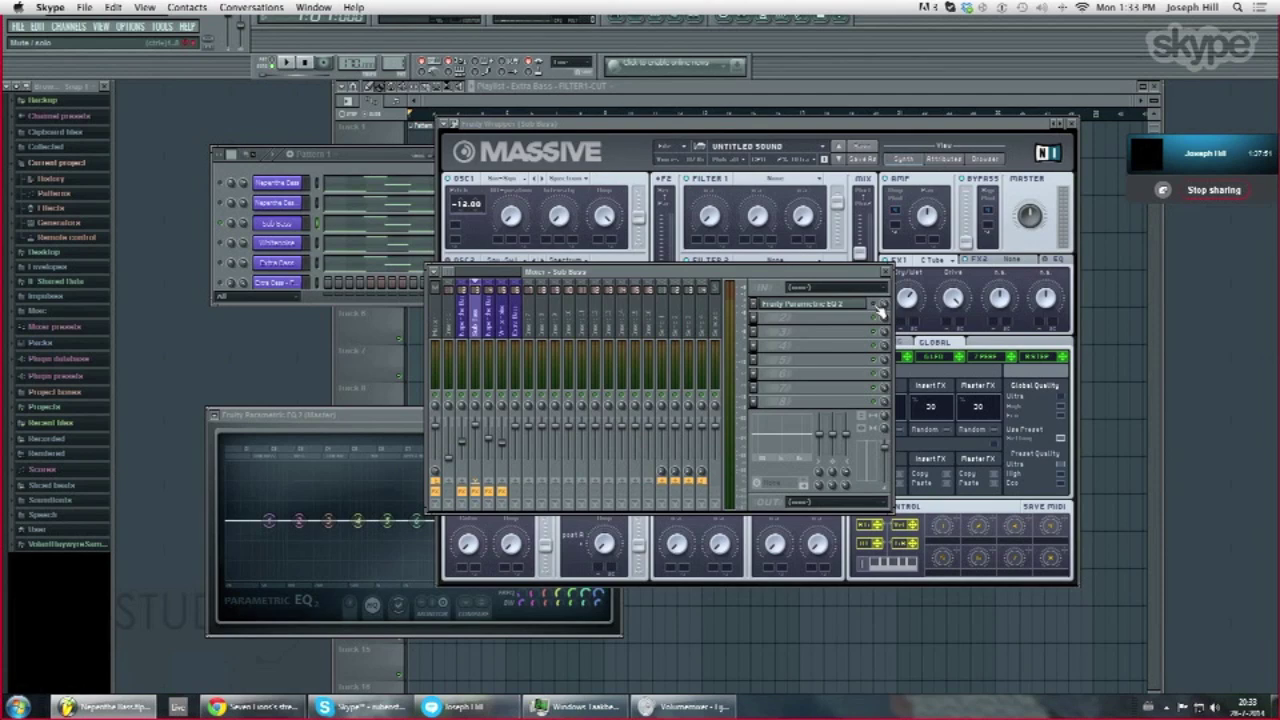
{"action": "left_click", "coordinate": [820, 311]}
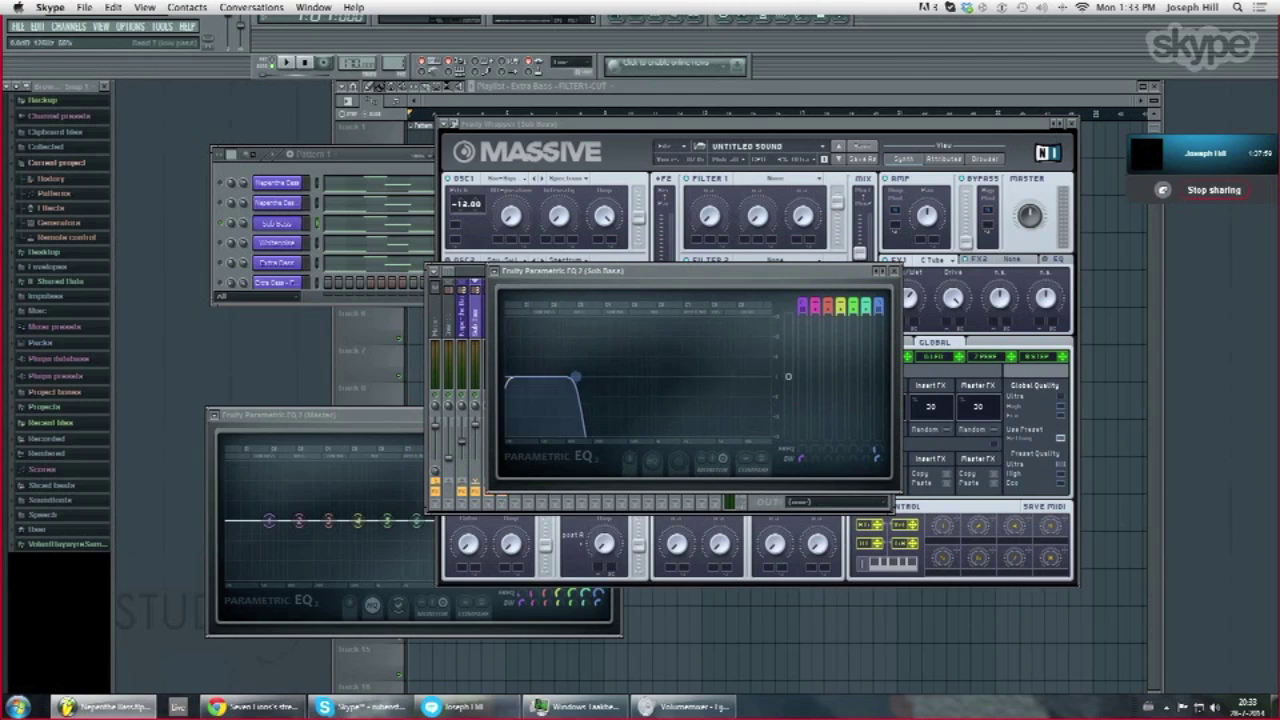
{"action": "key", "text": "space"}
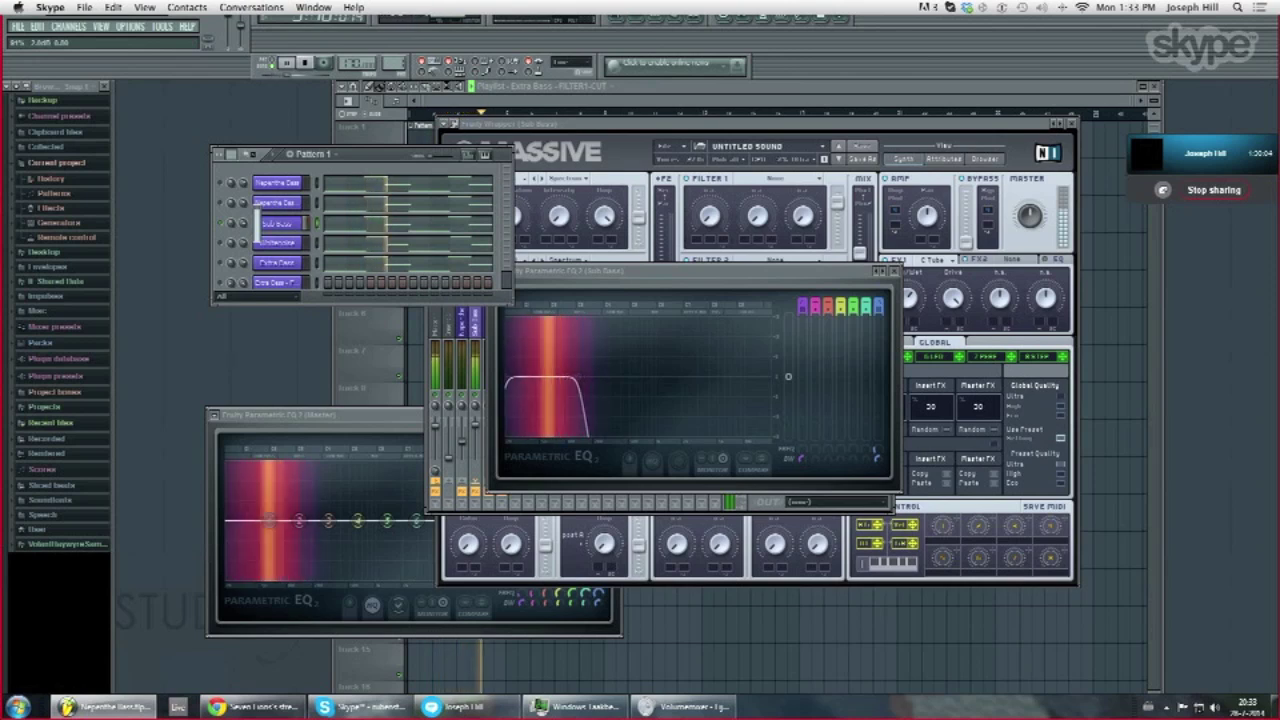
Examine the Sub Bass note pattern in the piano roll and close it
{"action": "right_click", "coordinate": [284, 229]}
{"action": "left_click", "coordinate": [318, 222]}
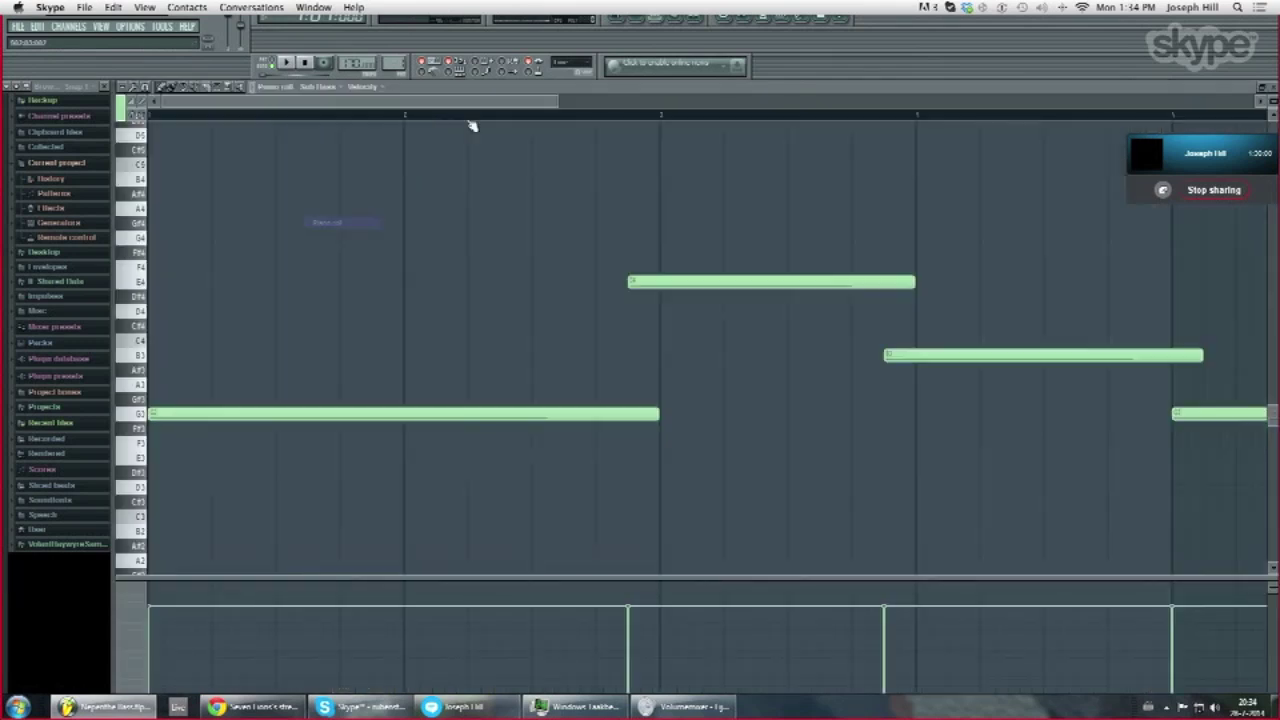
{"action": "left_click_drag", "start_coordinate": [613, 106], "coordinate": [830, 106]}
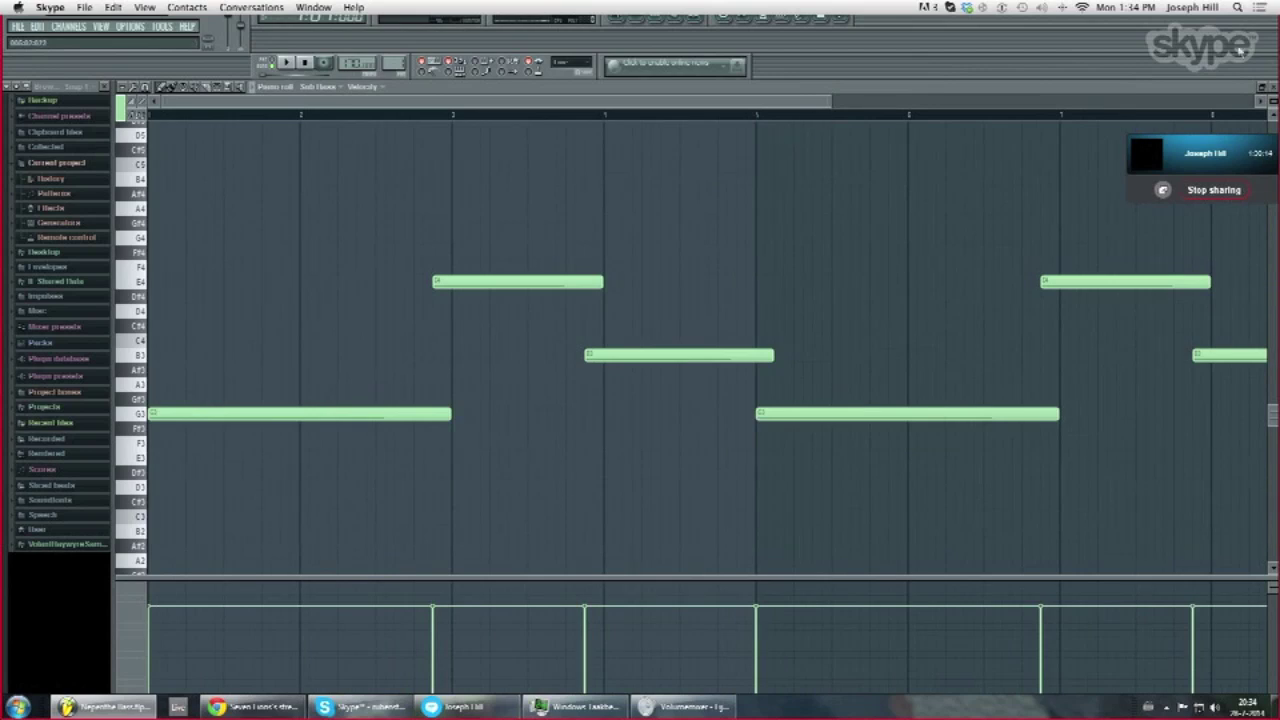
{"action": "left_click", "coordinate": [1274, 88]}
Reposition the step sequencer, solo the Whitenoise channel and open its Massive instance
{"action": "left_click_drag", "start_coordinate": [240, 162], "coordinate": [326, 134]}
{"action": "right_click", "coordinate": [307, 226]}
{"action": "left_click", "coordinate": [318, 240]}
{"action": "left_click_drag", "start_coordinate": [472, 138], "coordinate": [413, 173]}
{"action": "left_click", "coordinate": [222, 265]}
Show the mixer with the Whitenoise insert, audition the channel and move the master Fruity Parametric EQ 2 window
{"action": "left_click", "coordinate": [112, 28]}
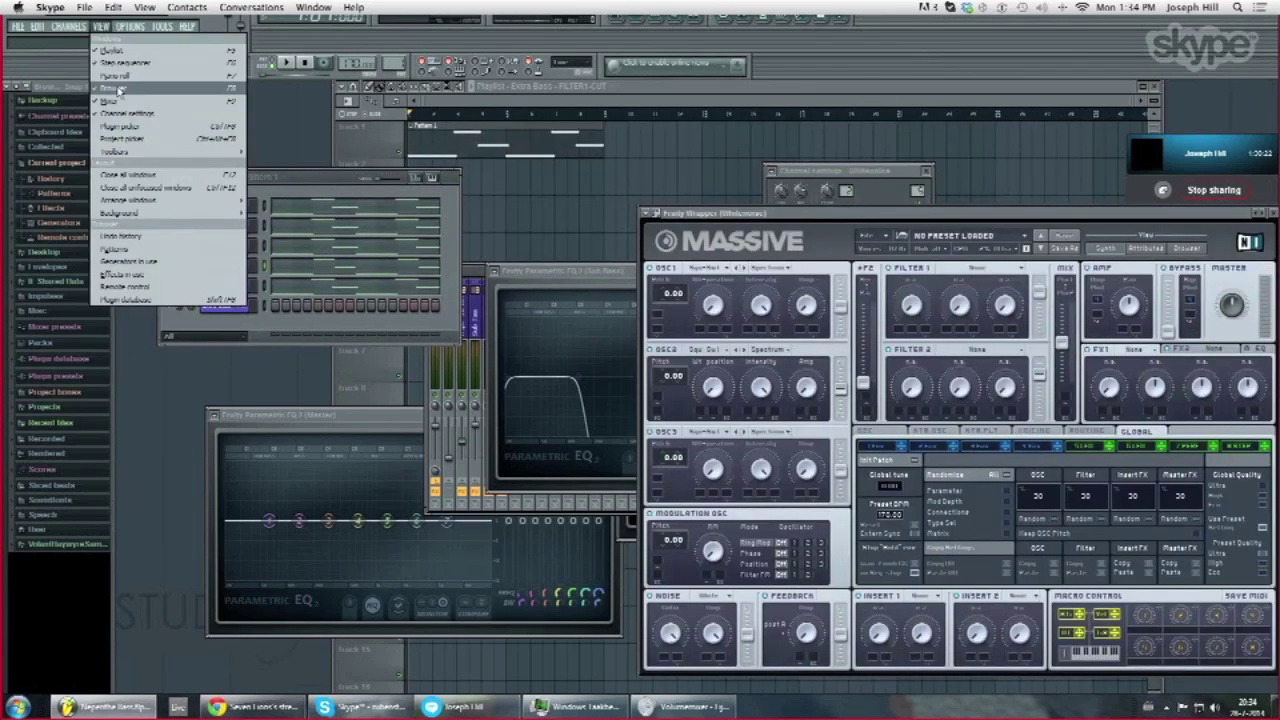
{"action": "left_click", "coordinate": [115, 98]}
{"action": "key", "text": "space"}
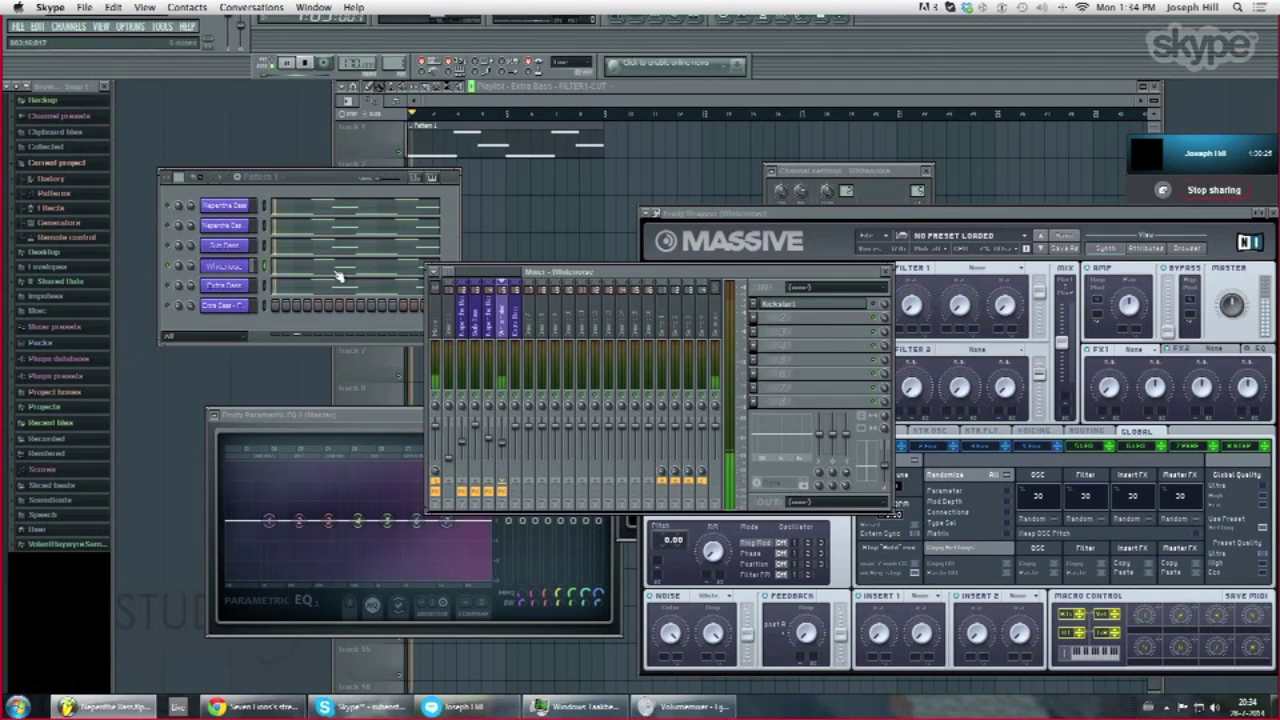
{"action": "left_click_drag", "start_coordinate": [391, 414], "coordinate": [447, 386]}
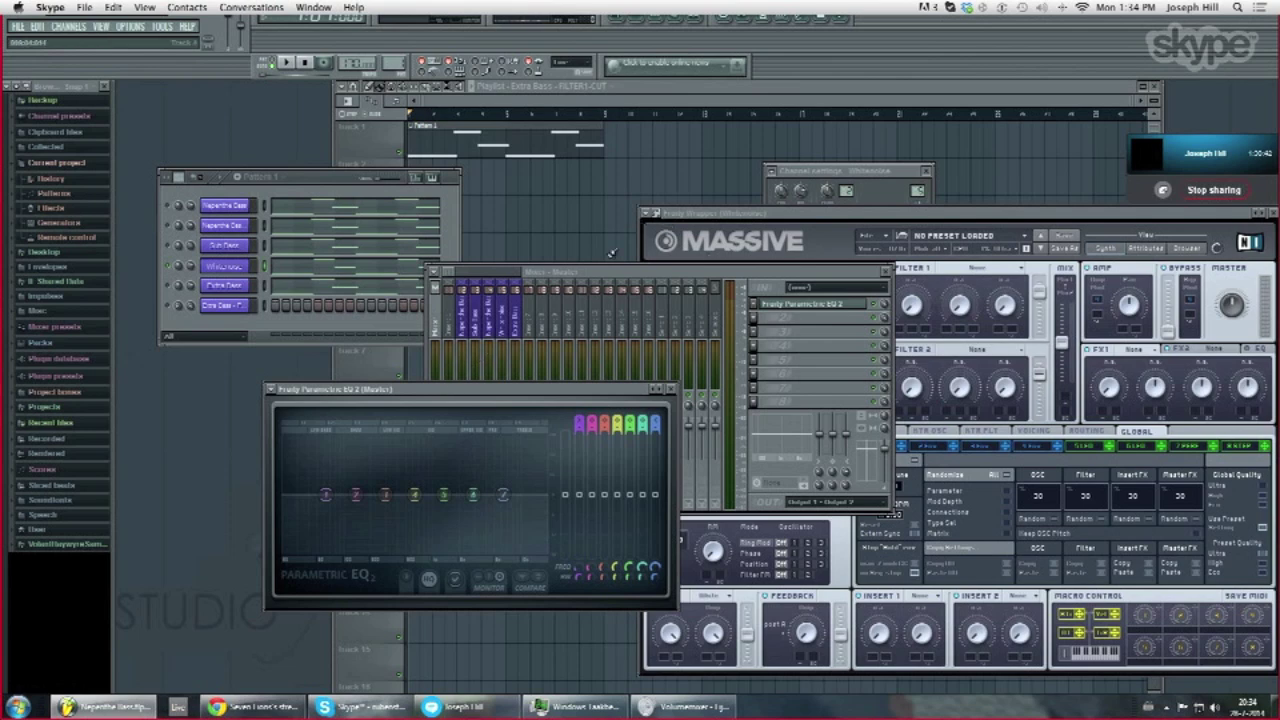
{"action": "left_click", "coordinate": [590, 275]}
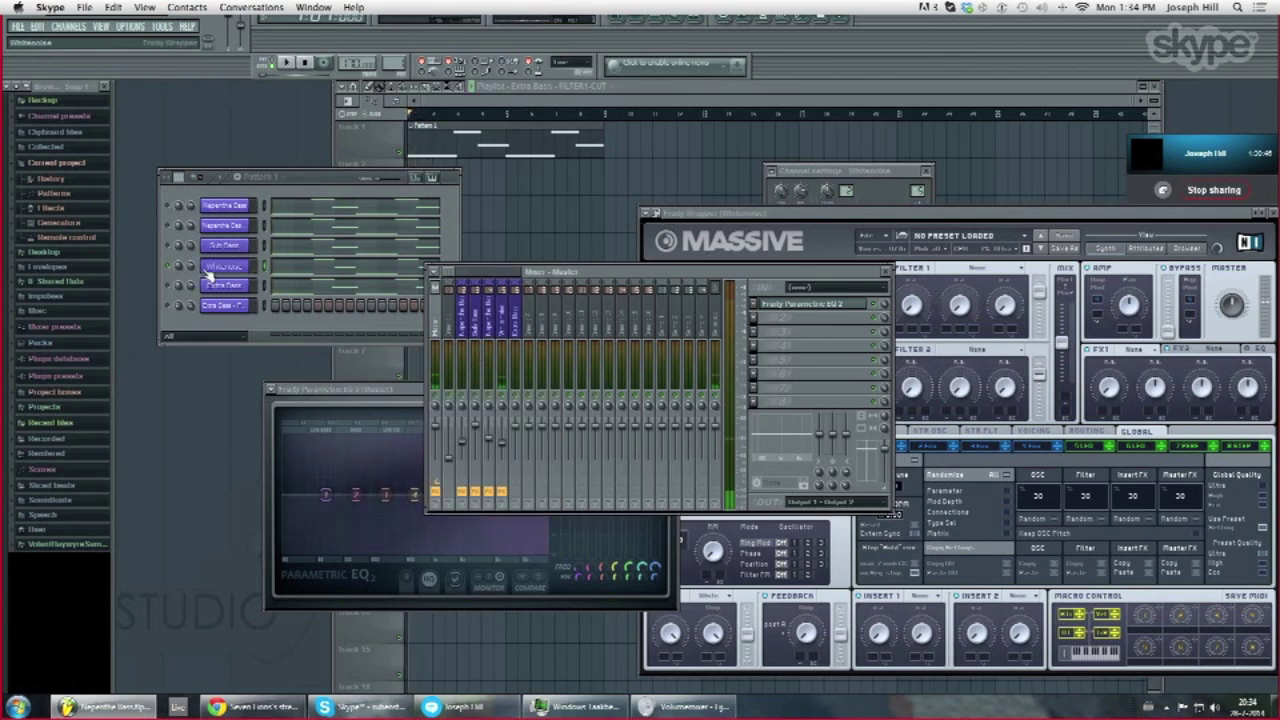
Examine the Whitenoise note pattern in the piano roll and close it
{"action": "right_click", "coordinate": [240, 260]}
{"action": "left_click", "coordinate": [288, 265]}
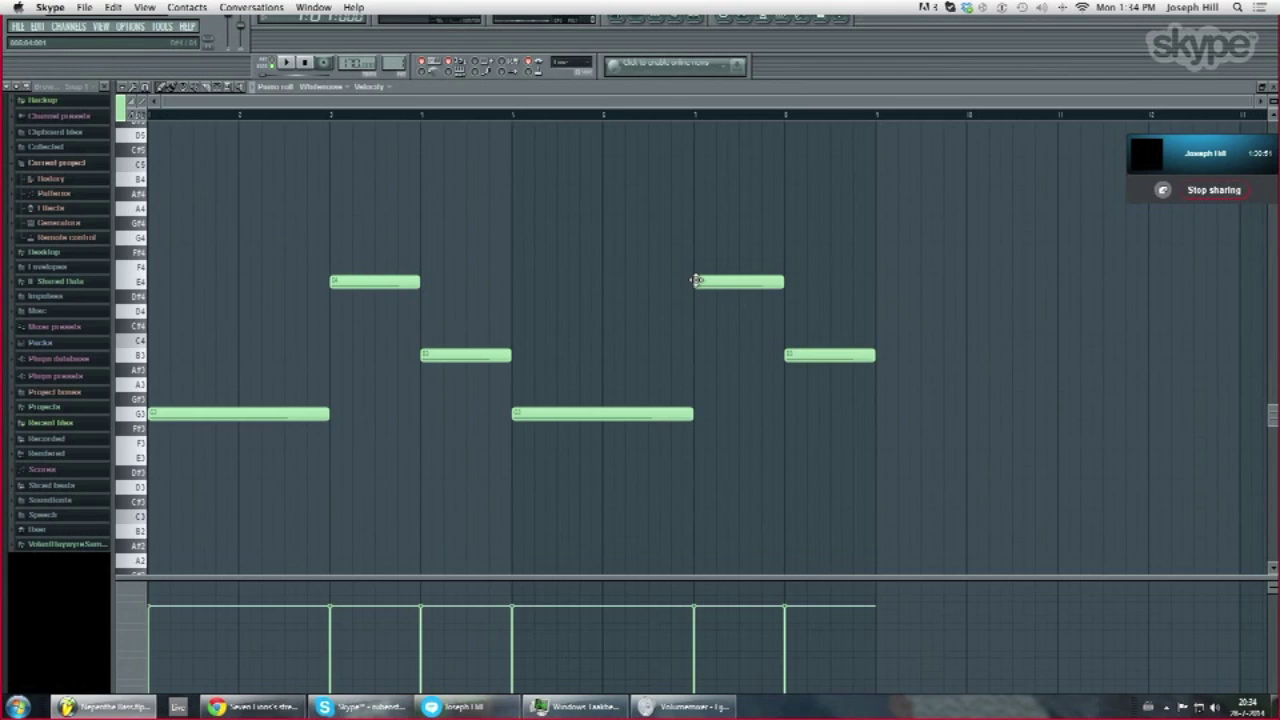
{"action": "left_click", "coordinate": [1274, 88]}
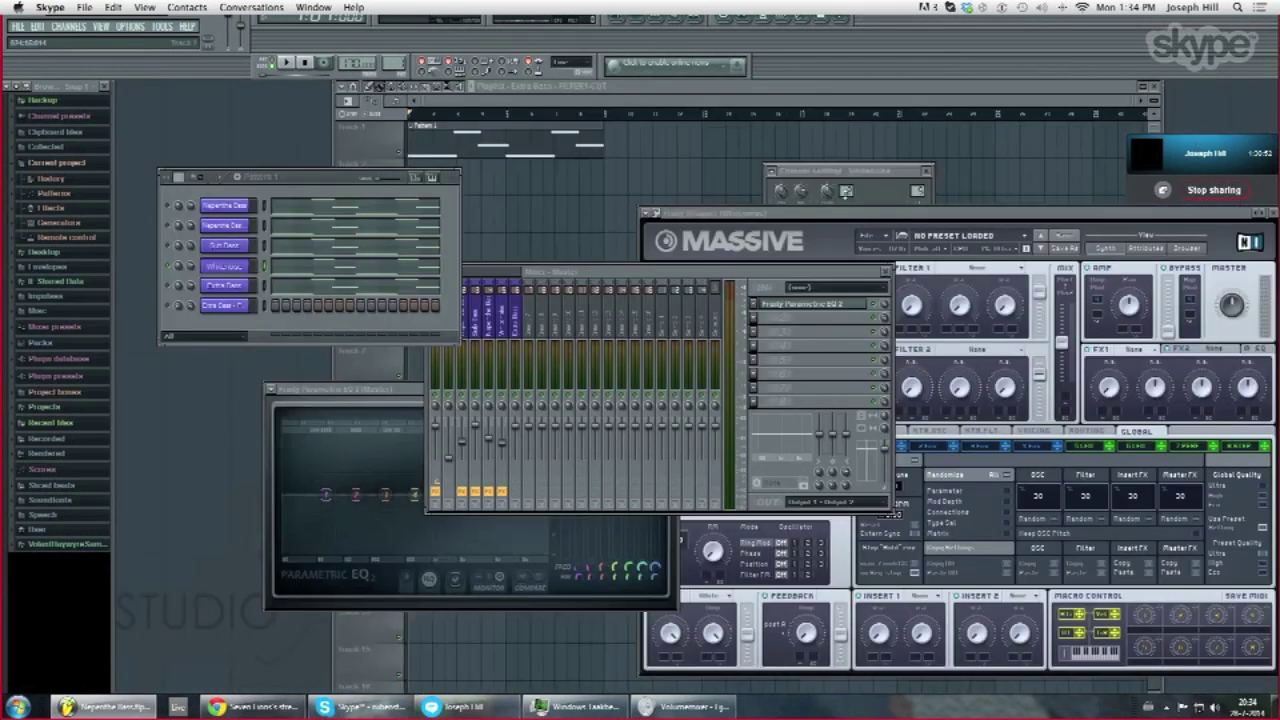
Solo the Extra Bass channel and open its Massive instance
{"action": "right_click", "coordinate": [168, 284]}
{"action": "left_click", "coordinate": [182, 289]}
{"action": "left_click", "coordinate": [224, 291]}
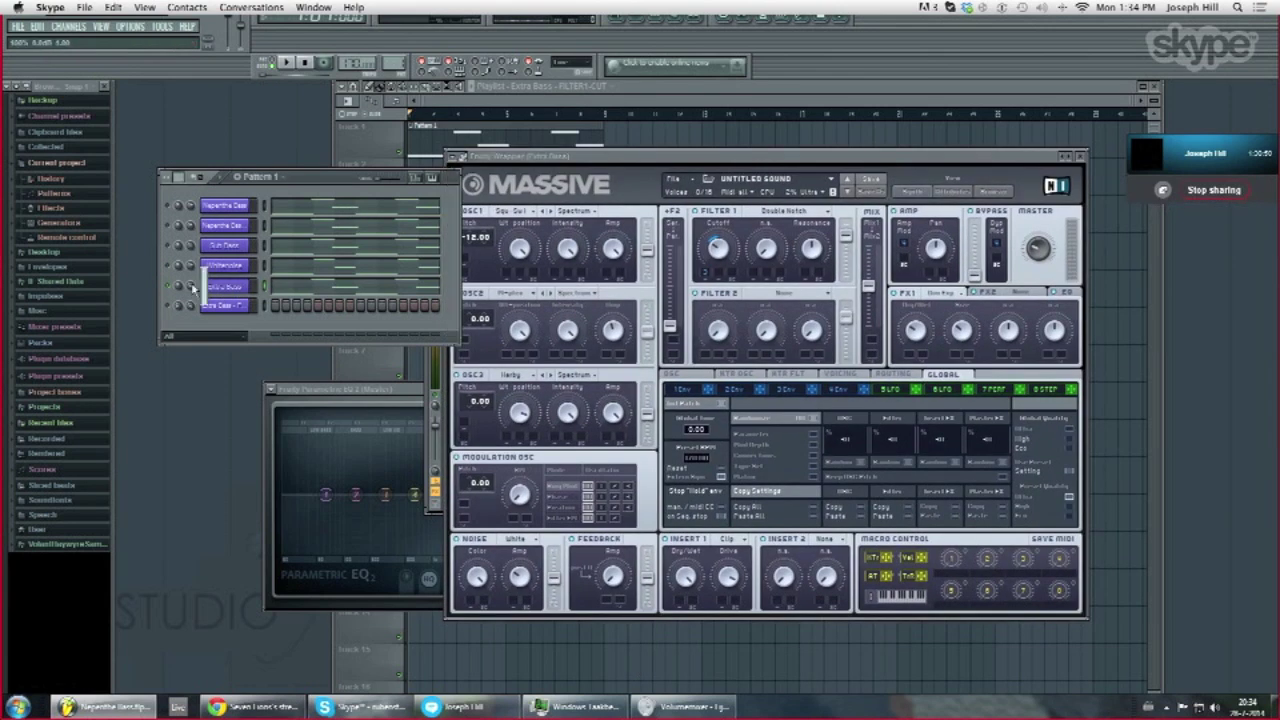
Audition the soloed Extra Bass channel twice, stopping playback each time
{"action": "left_click", "coordinate": [285, 62]}
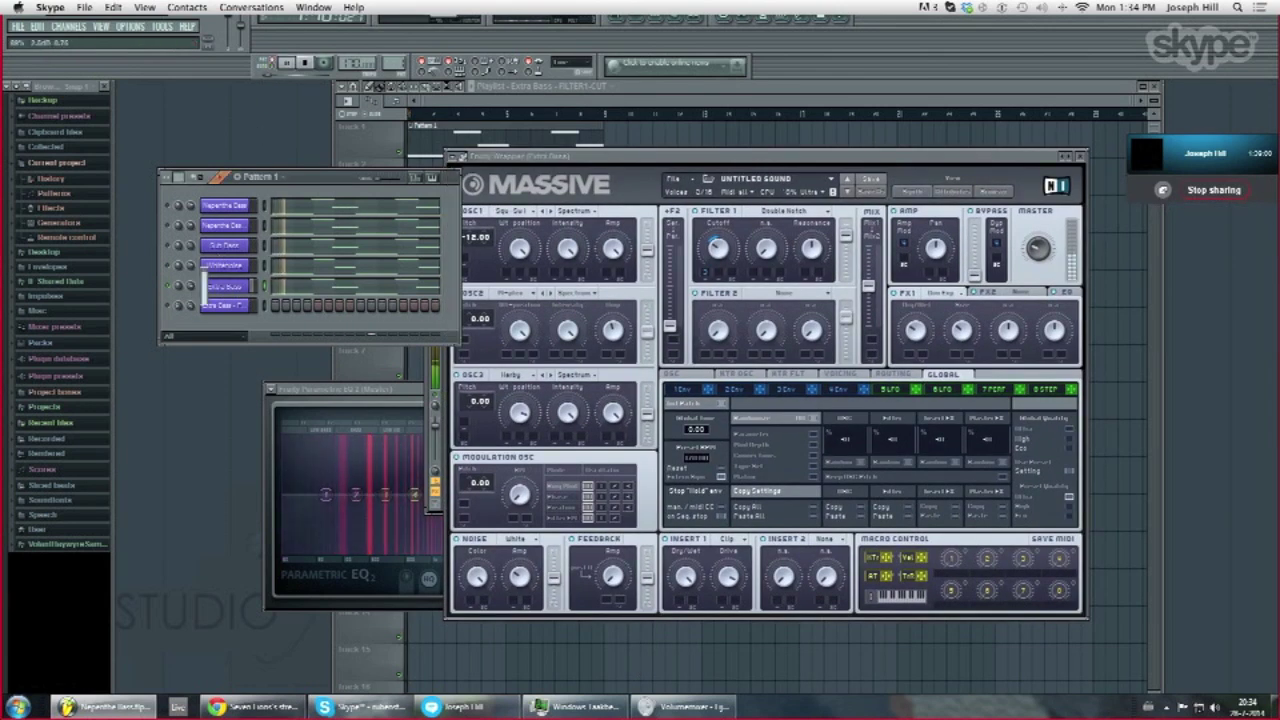
{"action": "key", "text": "space"}
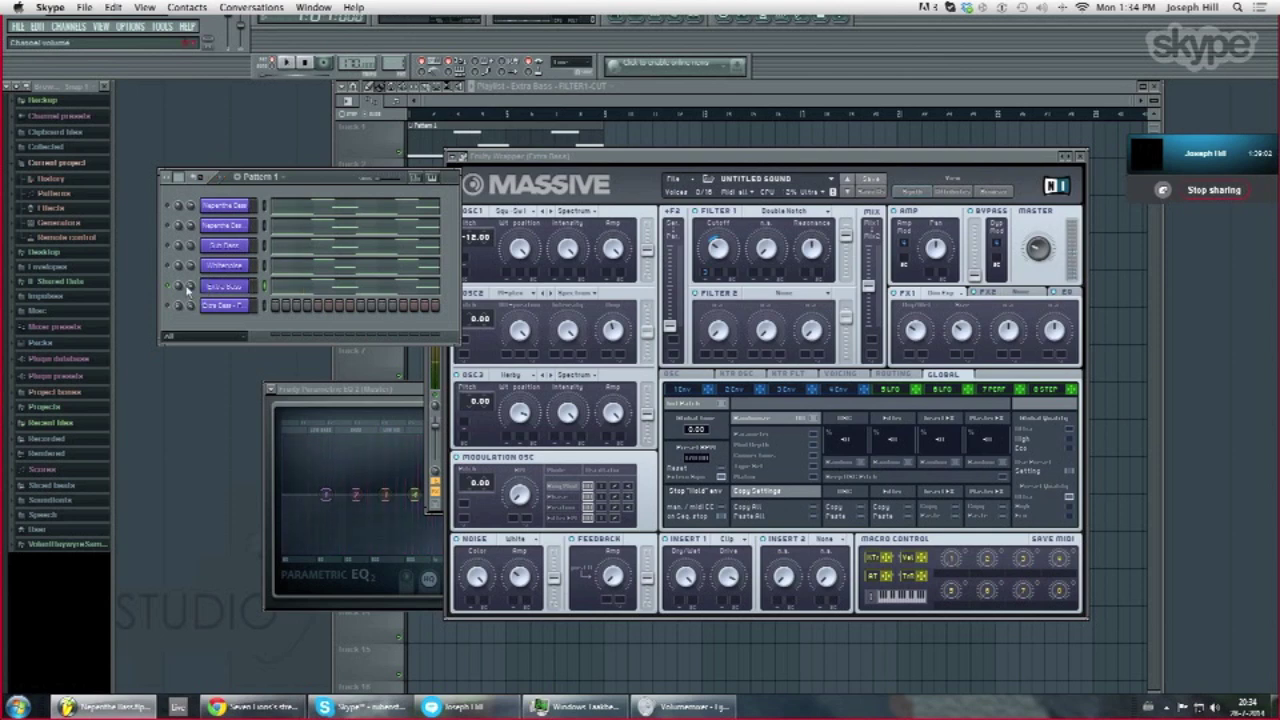
{"action": "key", "text": "space"}
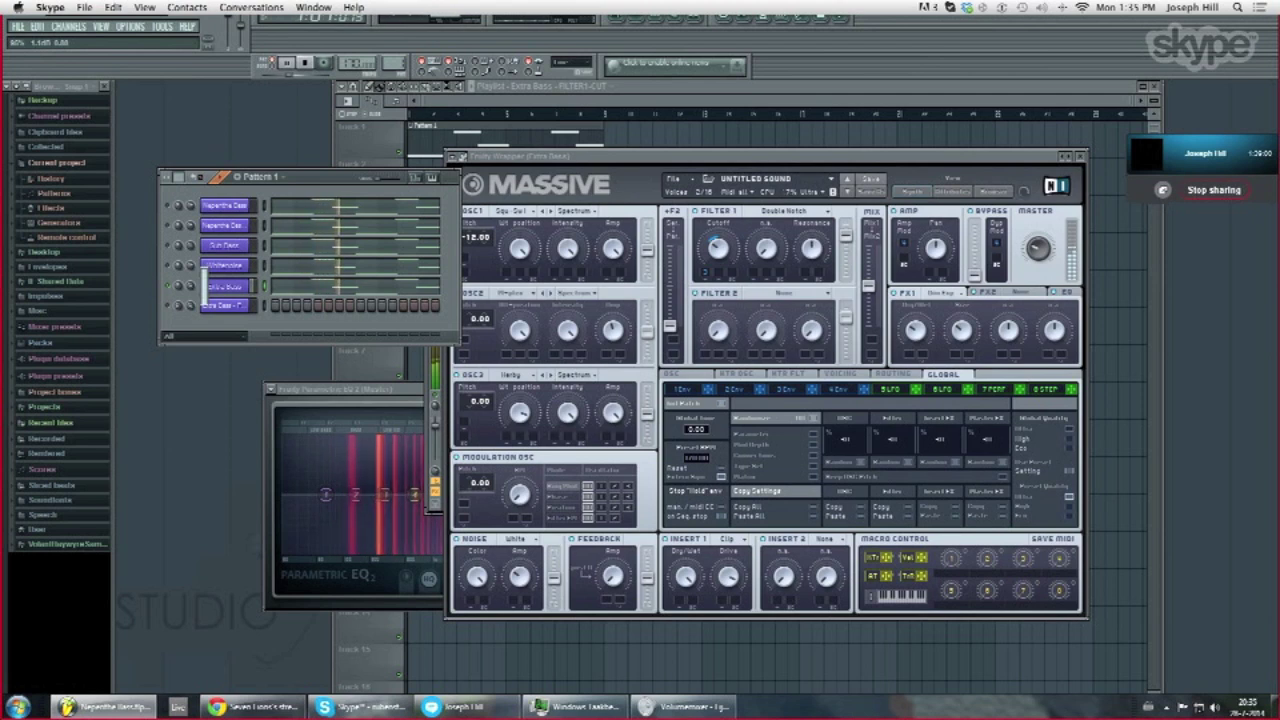
{"action": "key", "text": "space"}
{"action": "right_click", "coordinate": [172, 268]}
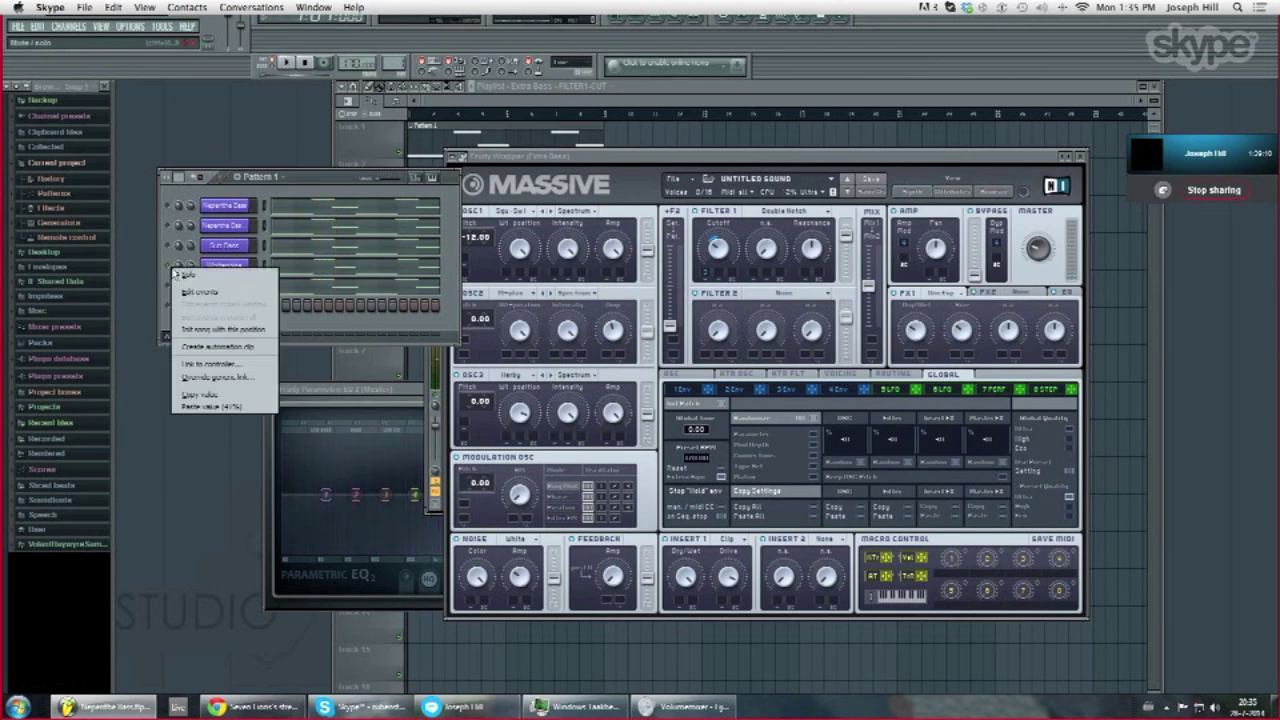
{"action": "left_click", "coordinate": [209, 190]}
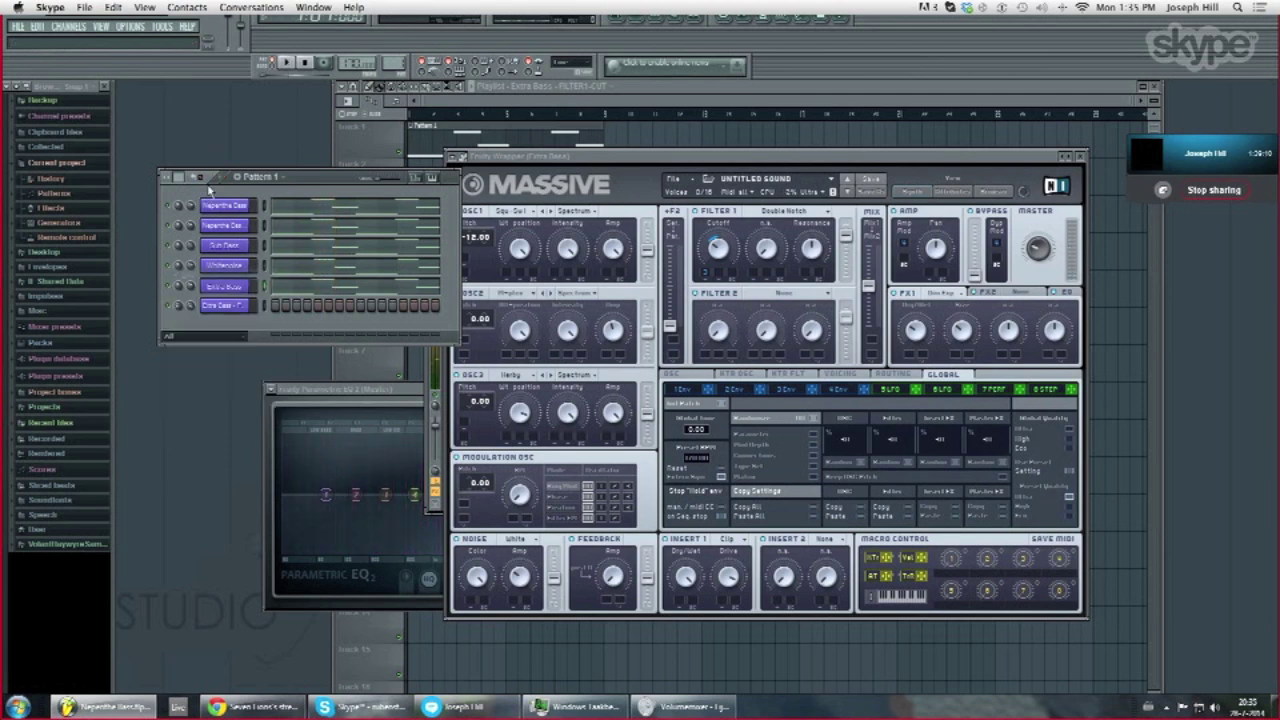
Audition the pattern twice while repositioning the step sequencer and master Fruity Parametric EQ 2 windows, stopping playback each time
{"action": "left_click", "coordinate": [288, 63]}
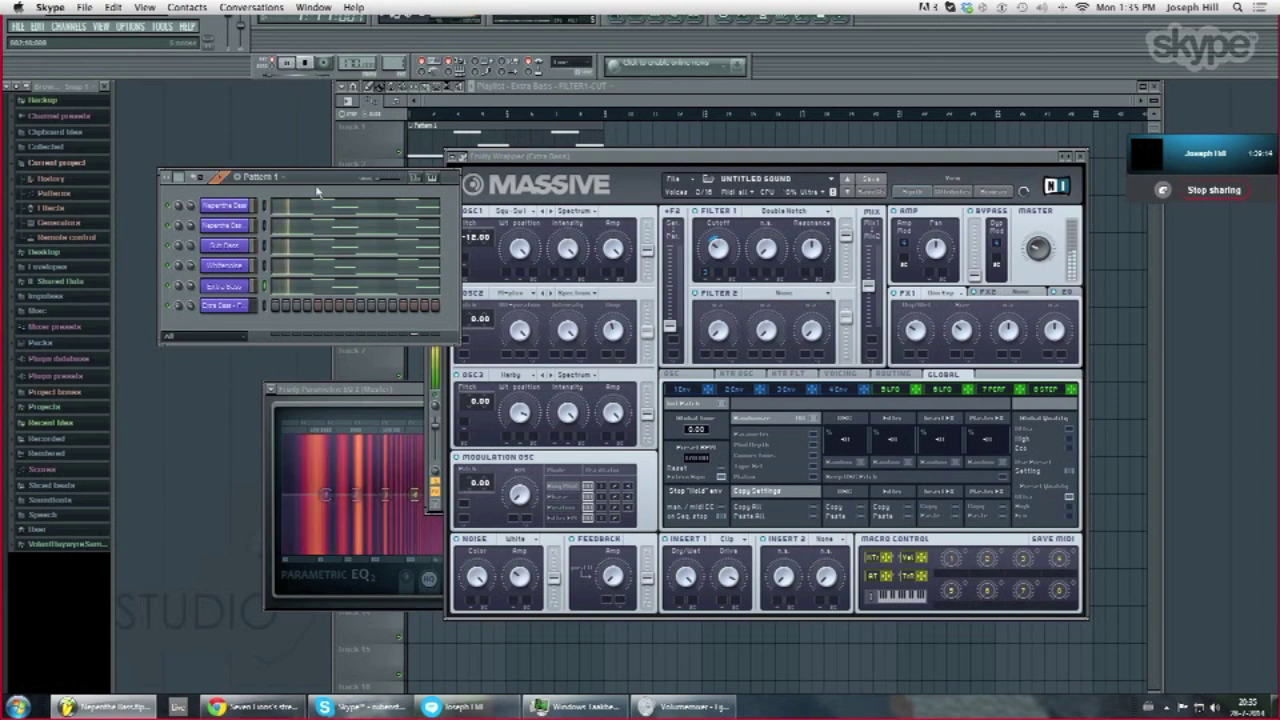
{"action": "left_click_drag", "start_coordinate": [318, 183], "coordinate": [343, 192]}
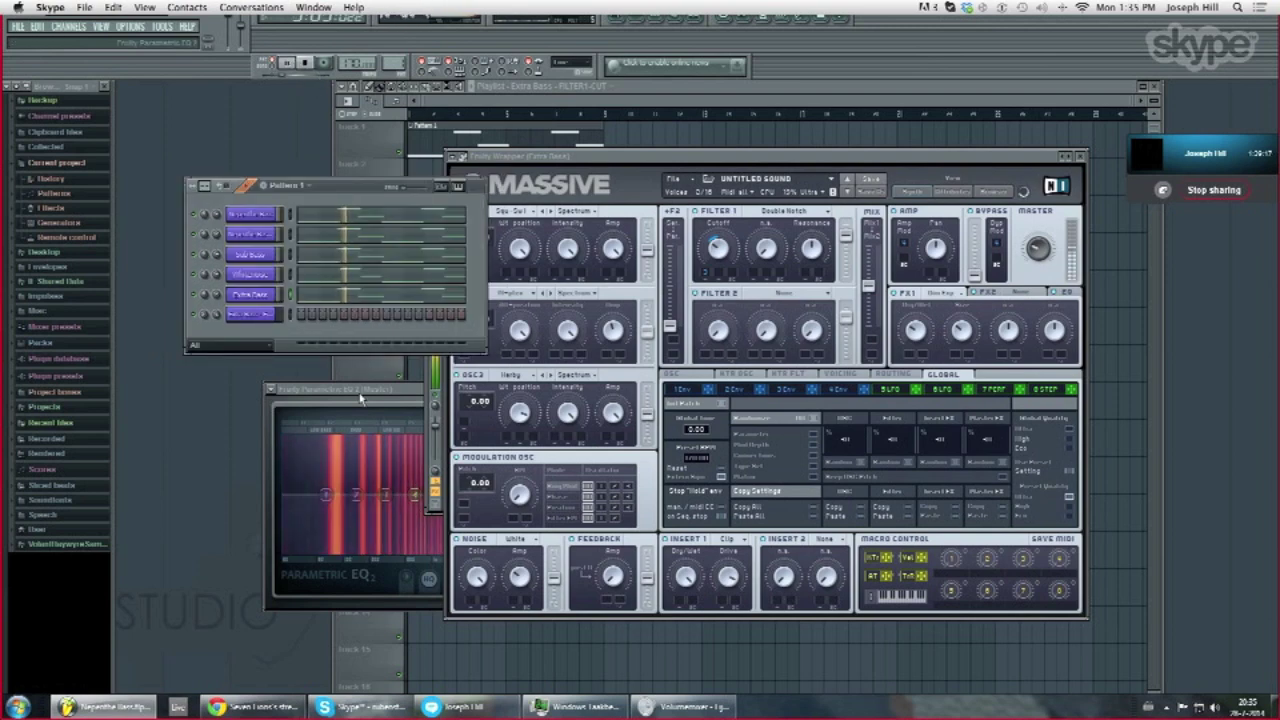
{"action": "left_click_drag", "start_coordinate": [353, 396], "coordinate": [366, 318]}
{"action": "key", "text": "space"}
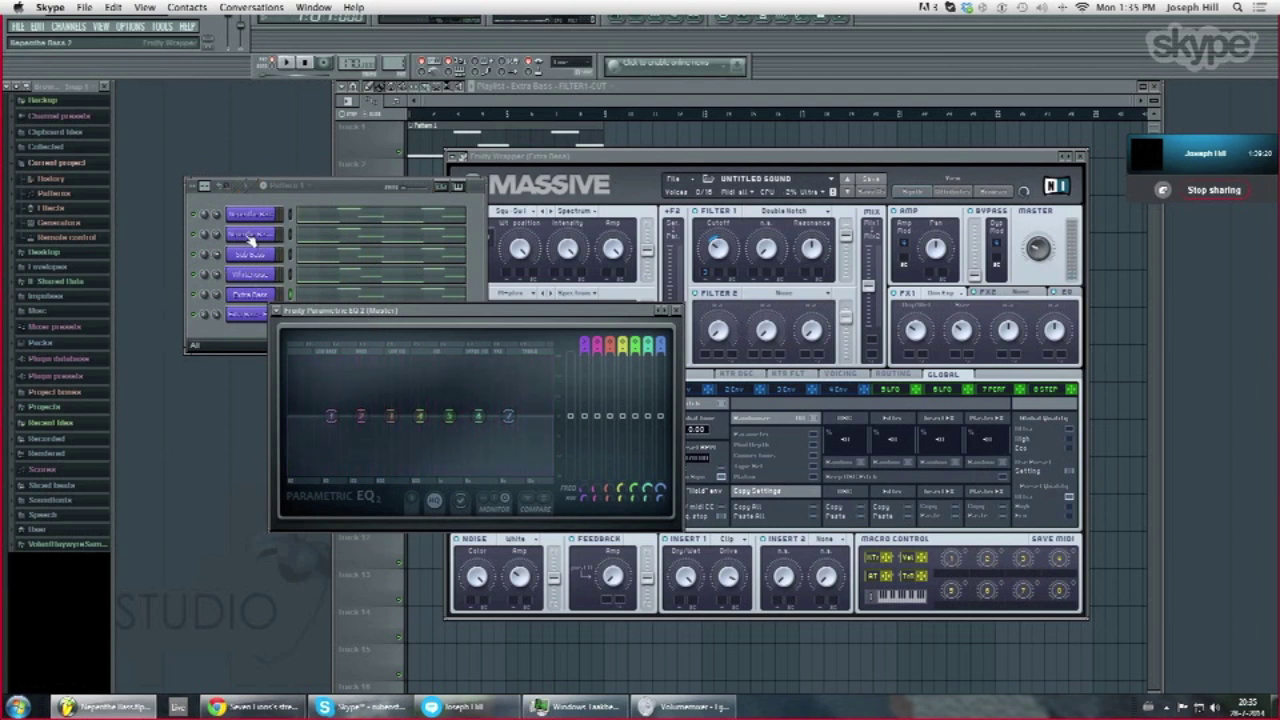
{"action": "key", "text": "space"}
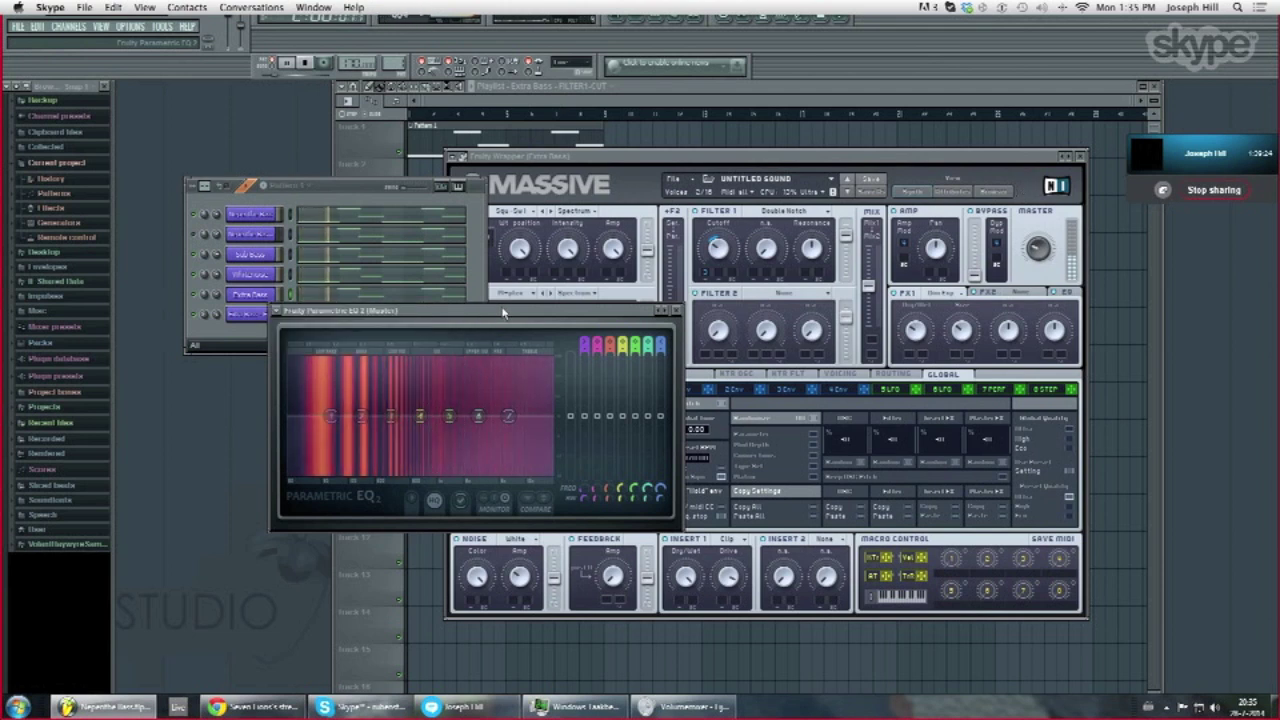
{"action": "key", "text": "space"}
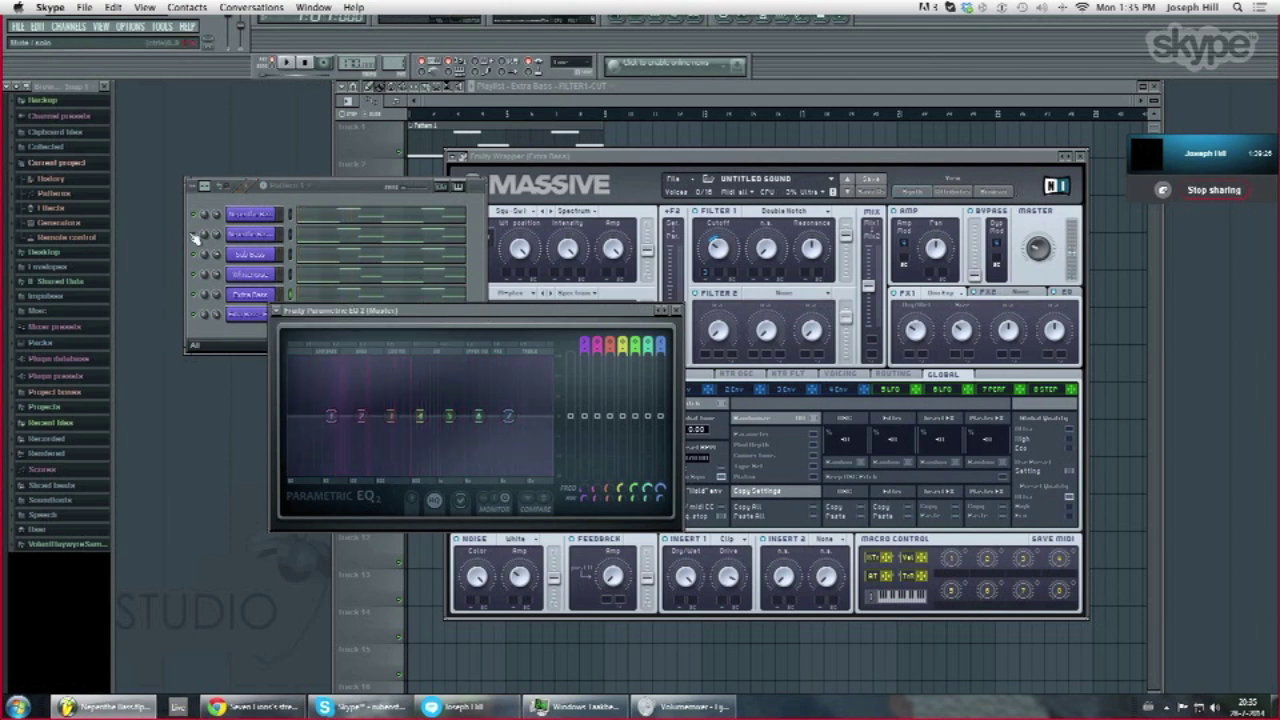
Show the mixer and select the Nepenthe Bass insert to display its effects chain
{"action": "left_click", "coordinate": [196, 235]}
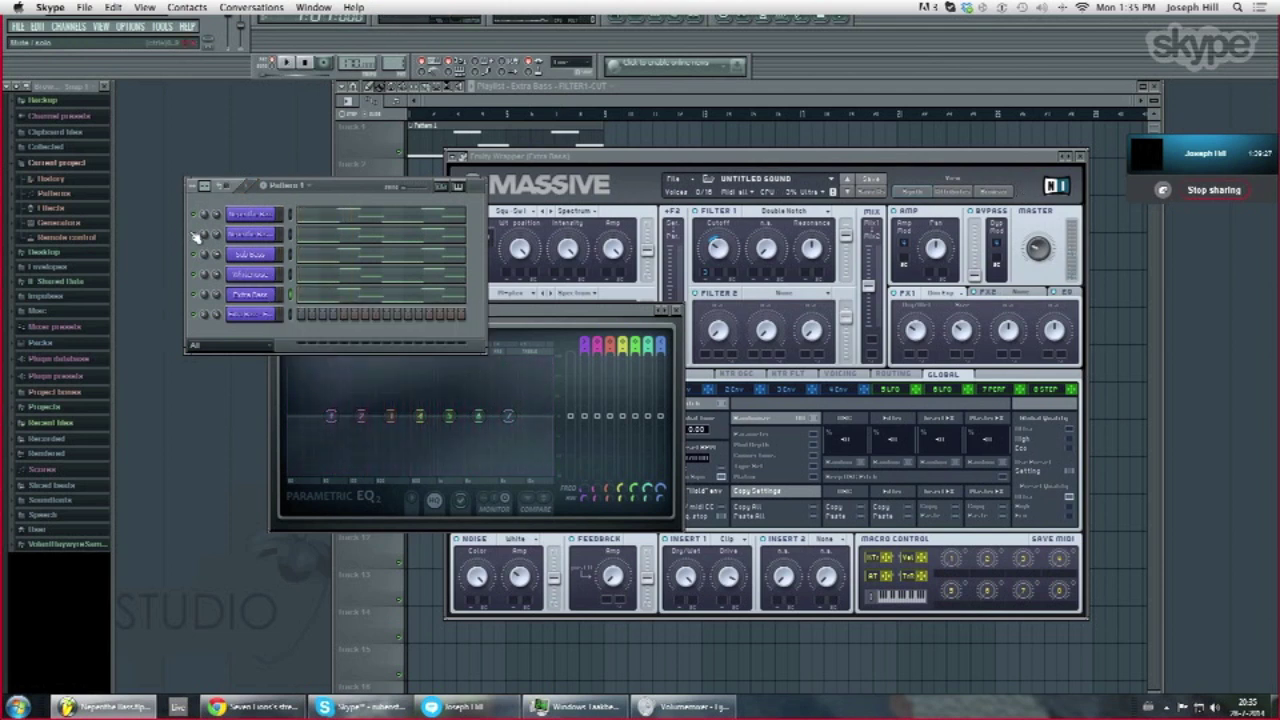
{"action": "left_click", "coordinate": [104, 27]}
{"action": "left_click", "coordinate": [126, 103]}
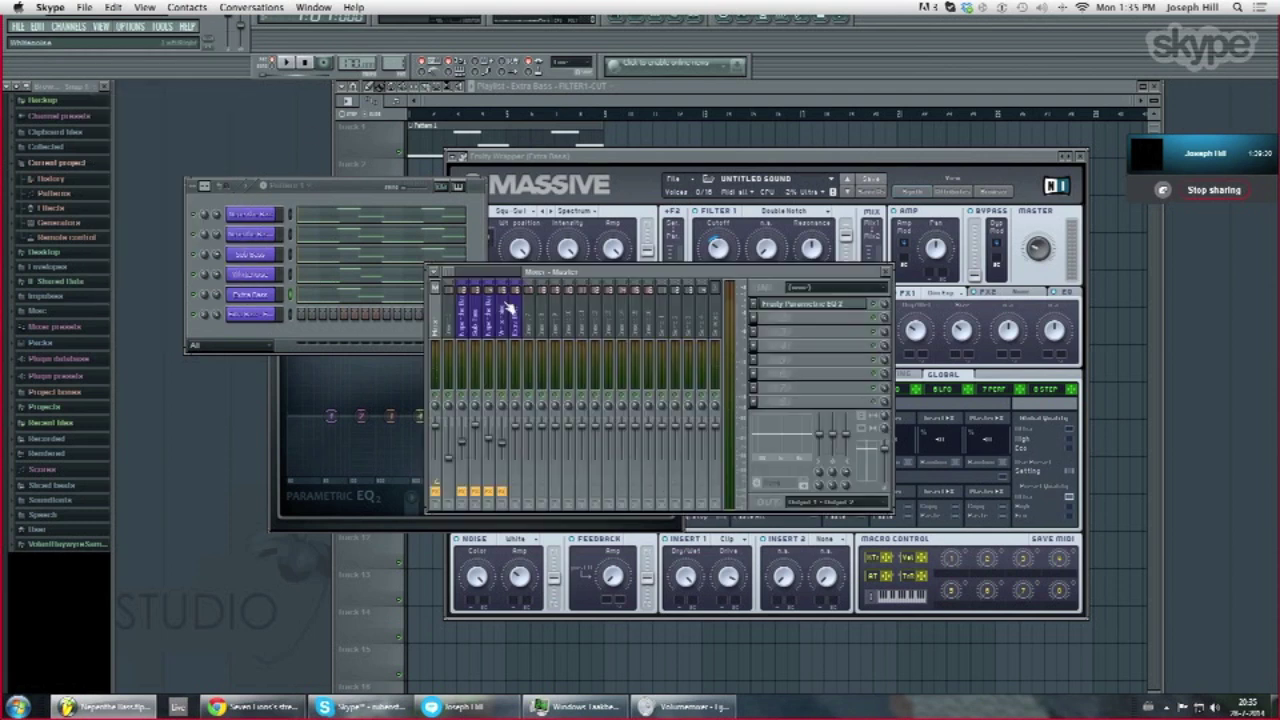
{"action": "left_click", "coordinate": [466, 318]}
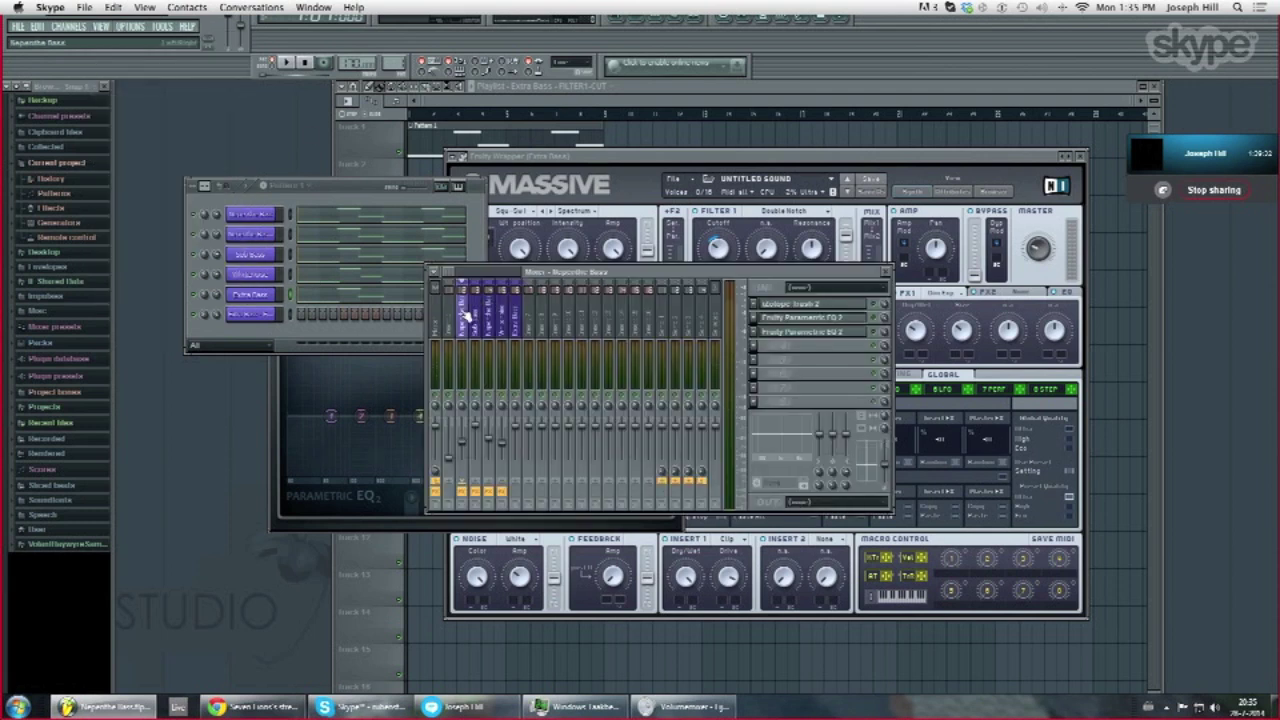
Open the first Fruity Parametric EQ 2 on the Nepenthe Bass insert, examine its notch curve and close it
{"action": "left_click", "coordinate": [832, 318]}
{"action": "left_click", "coordinate": [875, 317]}
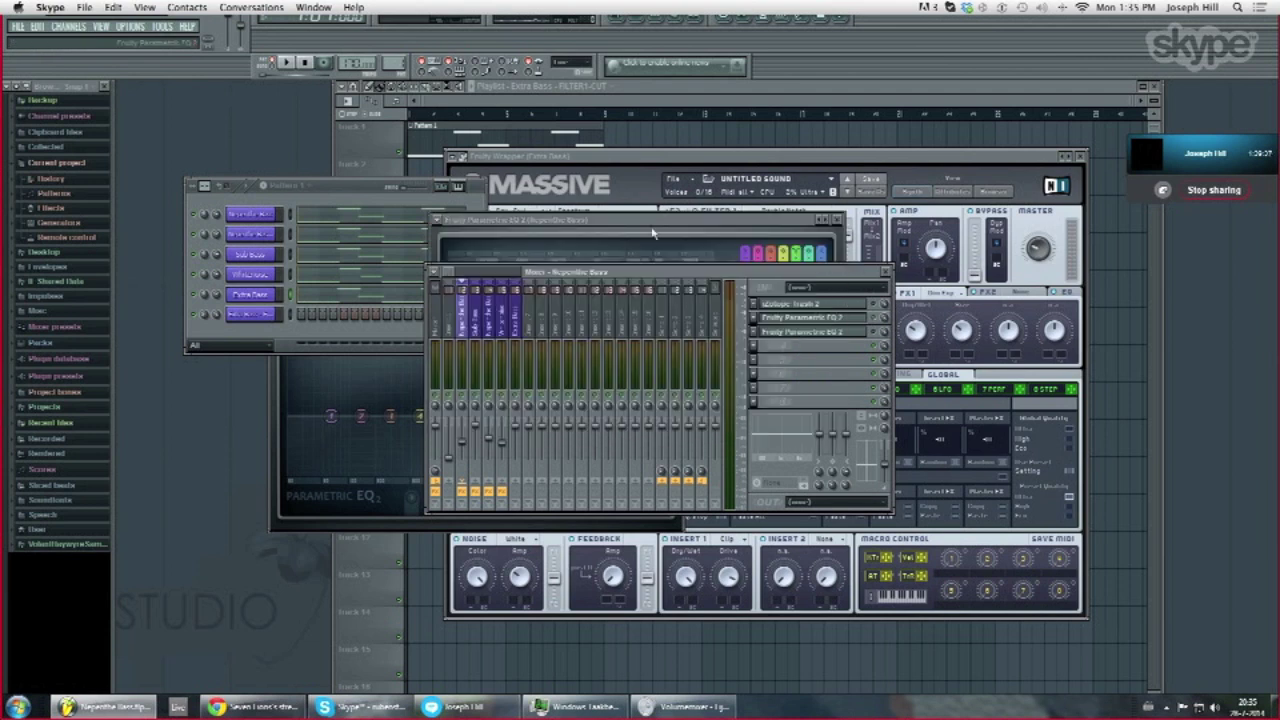
{"action": "left_click_drag", "start_coordinate": [598, 224], "coordinate": [668, 241]}
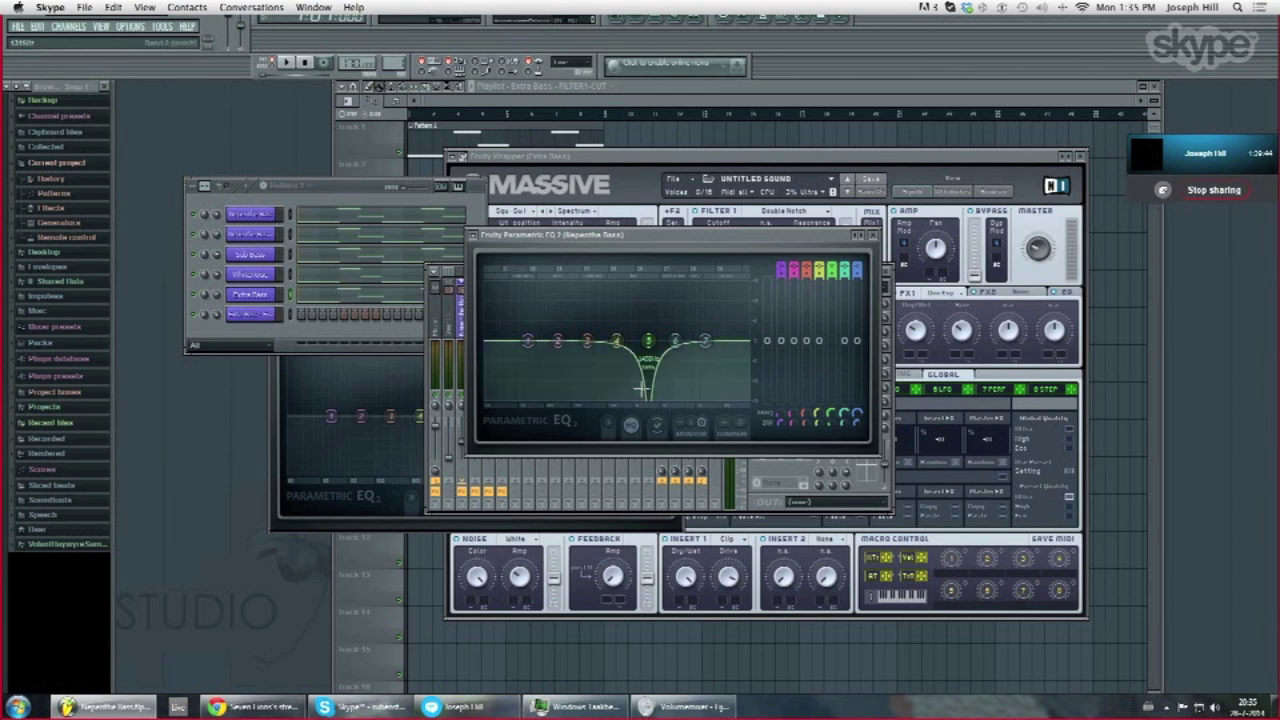
{"action": "left_click_drag", "start_coordinate": [715, 249], "coordinate": [744, 284]}
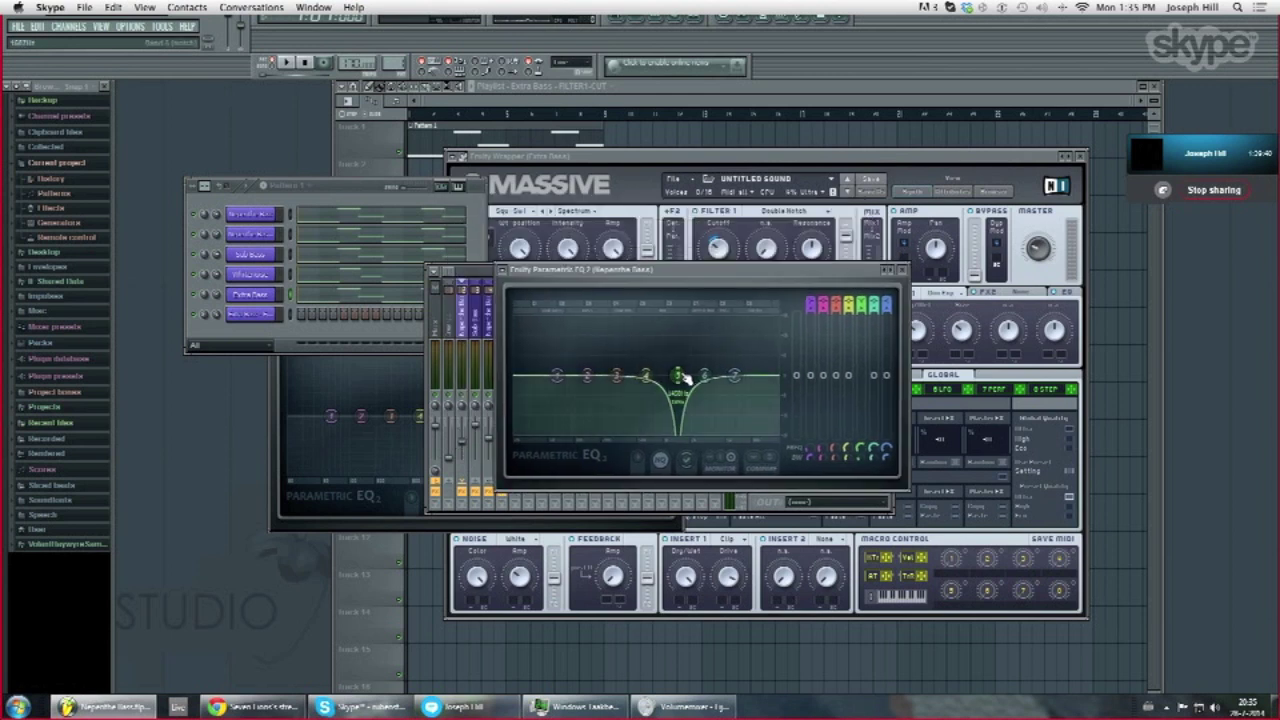
{"action": "left_click", "coordinate": [900, 270]}
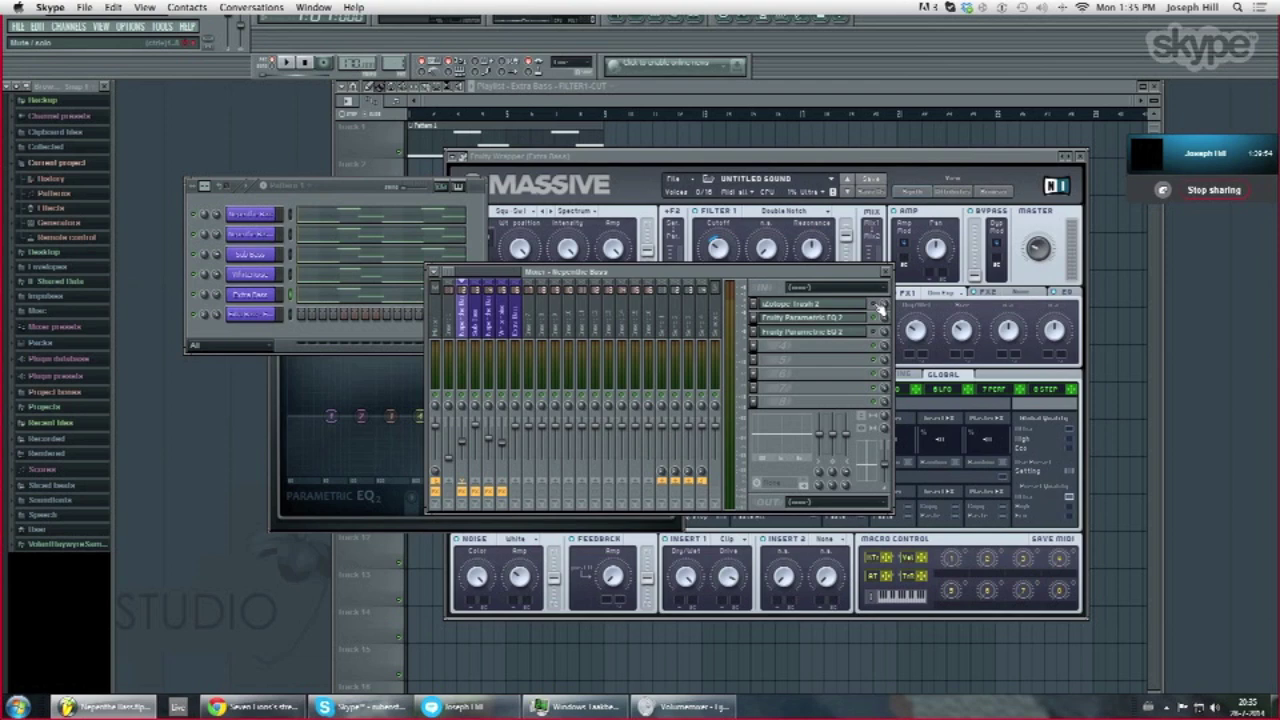
Open iZotope Trash 2 on the Nepenthe Bass insert, dismiss its preset manager and examine the Stage 1 distortion types
{"action": "left_click", "coordinate": [855, 305]}
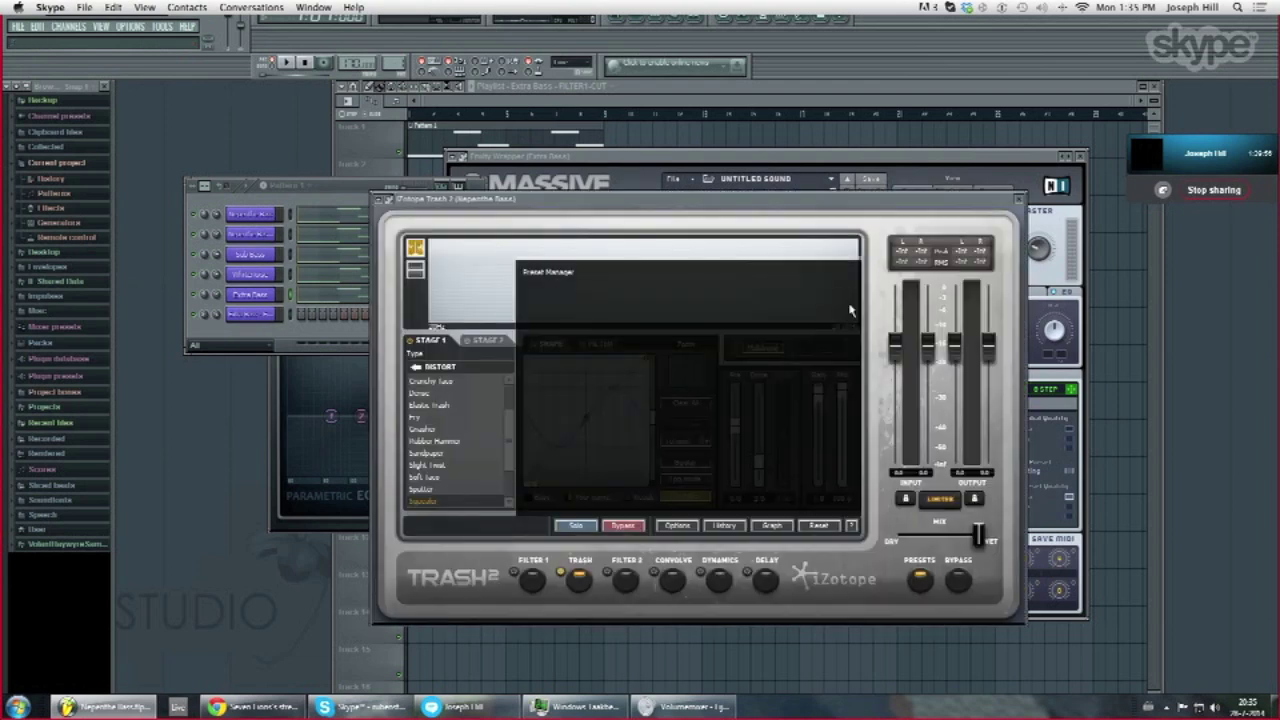
{"action": "left_click", "coordinate": [857, 447]}
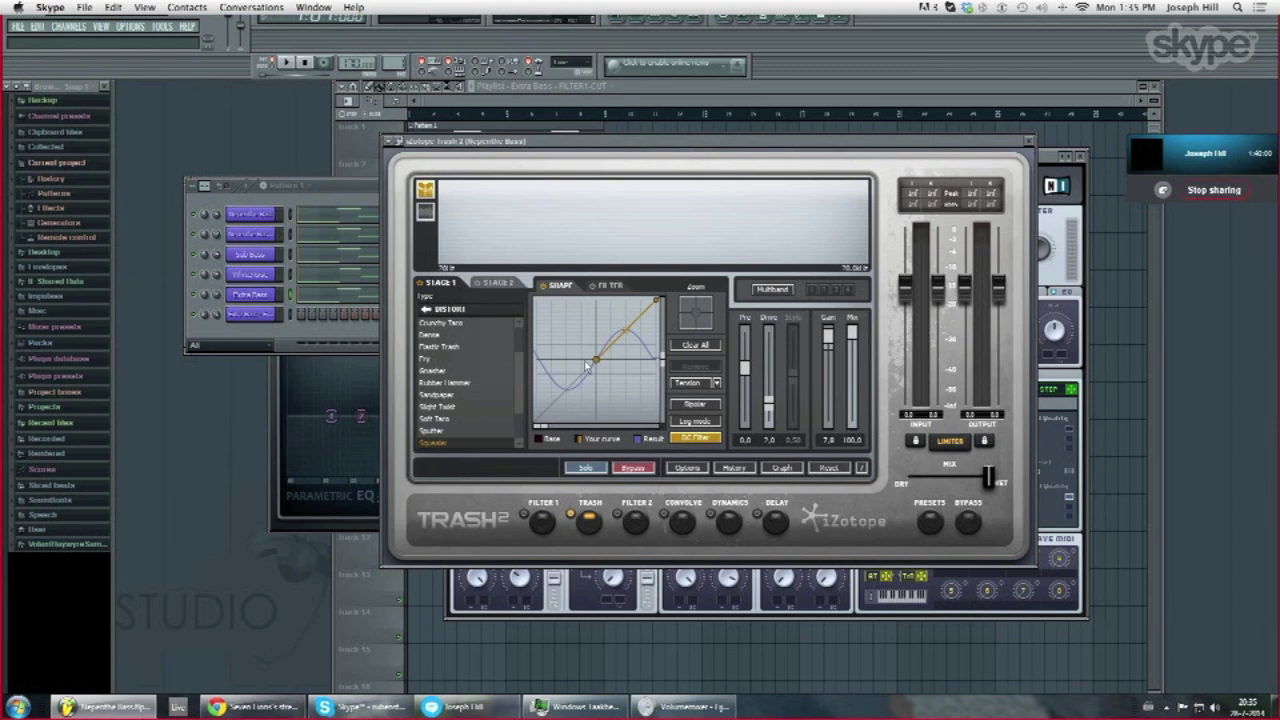
{"action": "left_click_drag", "start_coordinate": [518, 390], "coordinate": [519, 416]}
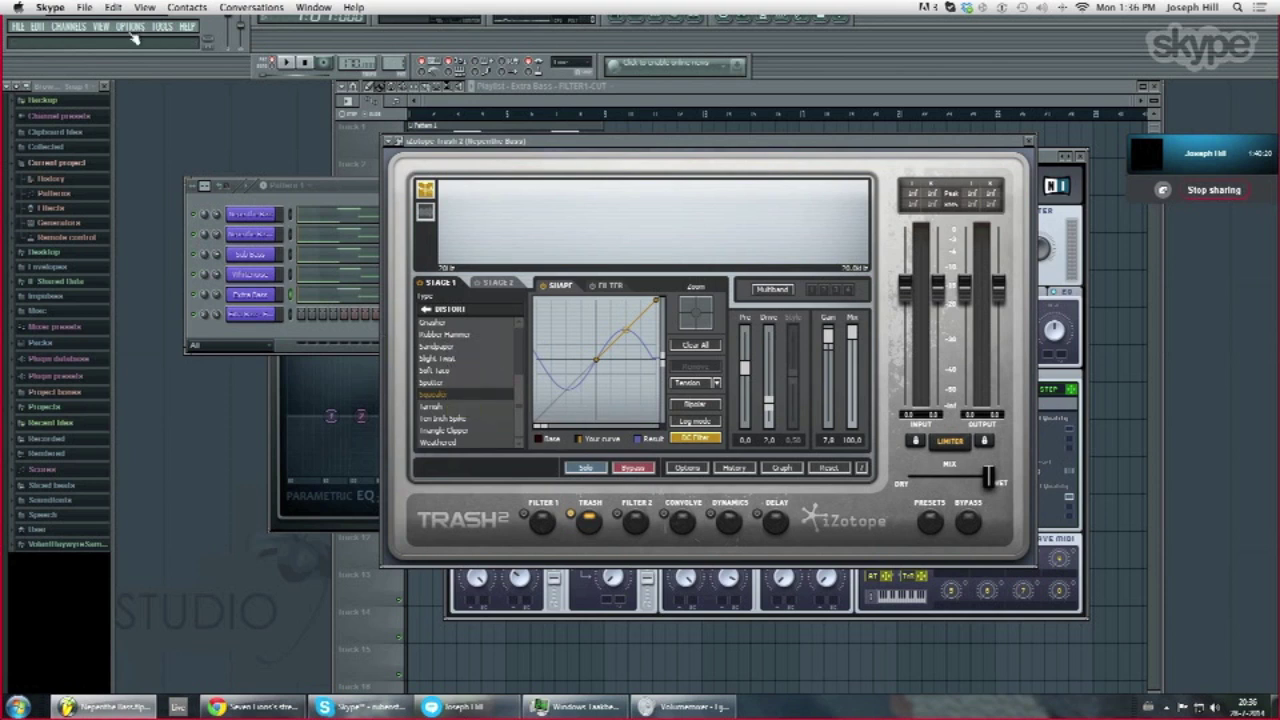
Show the mixer over Trash 2 and audition the pattern while watching the insert levels
{"action": "left_click", "coordinate": [100, 26]}
{"action": "left_click", "coordinate": [120, 106]}
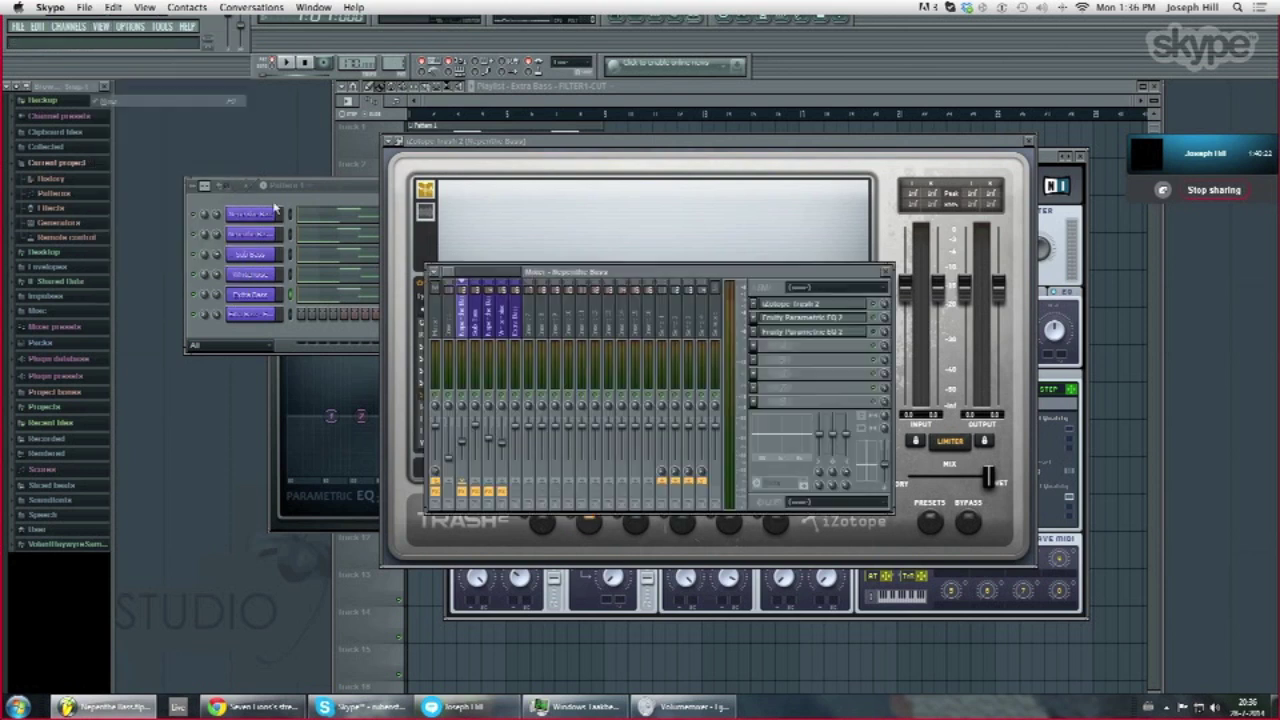
{"action": "key", "text": "space"}
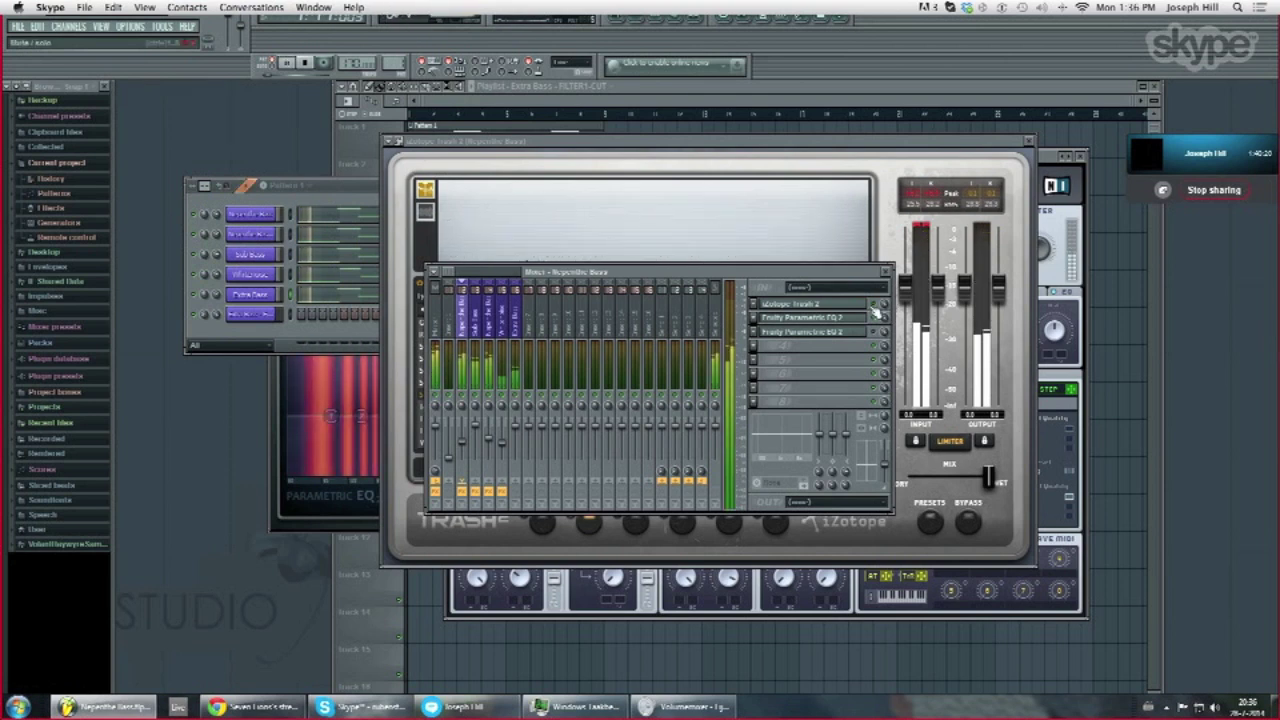
{"action": "key", "text": "space"}
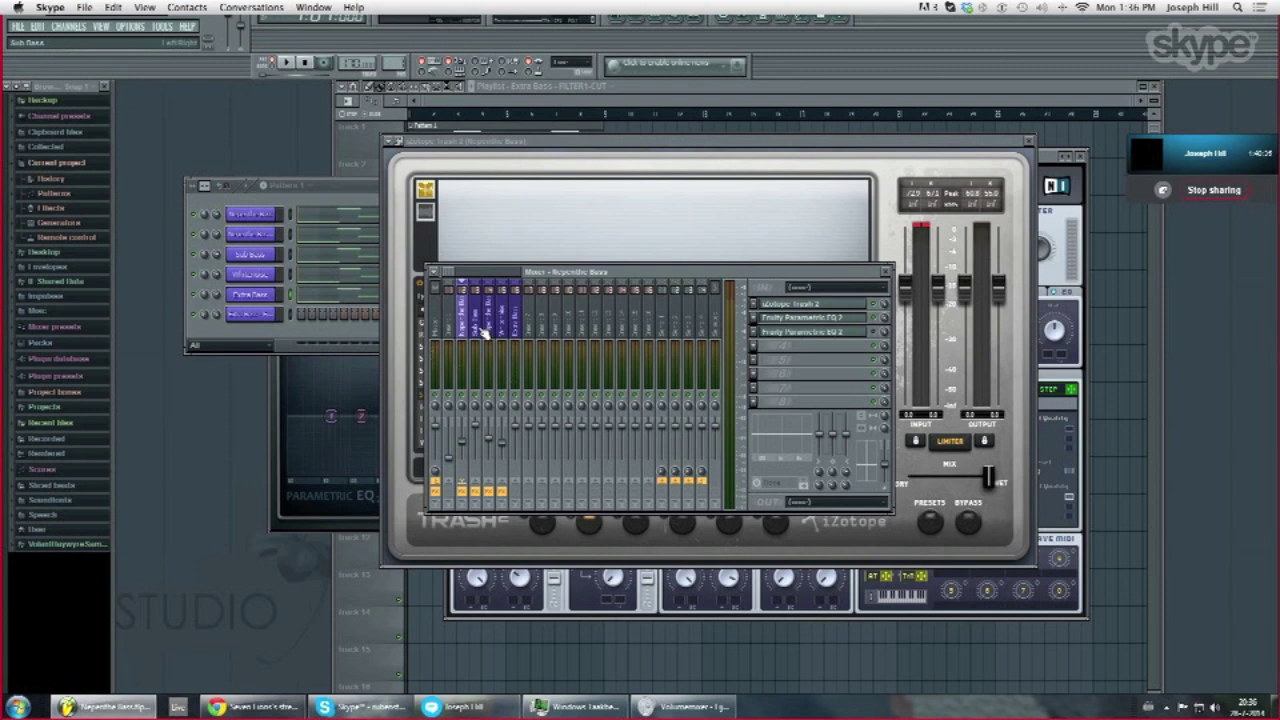
Browse the plugins available for an empty Nepenthe Bass effect slot, dismiss the list and move the mixer slightly
{"action": "left_click", "coordinate": [757, 353]}
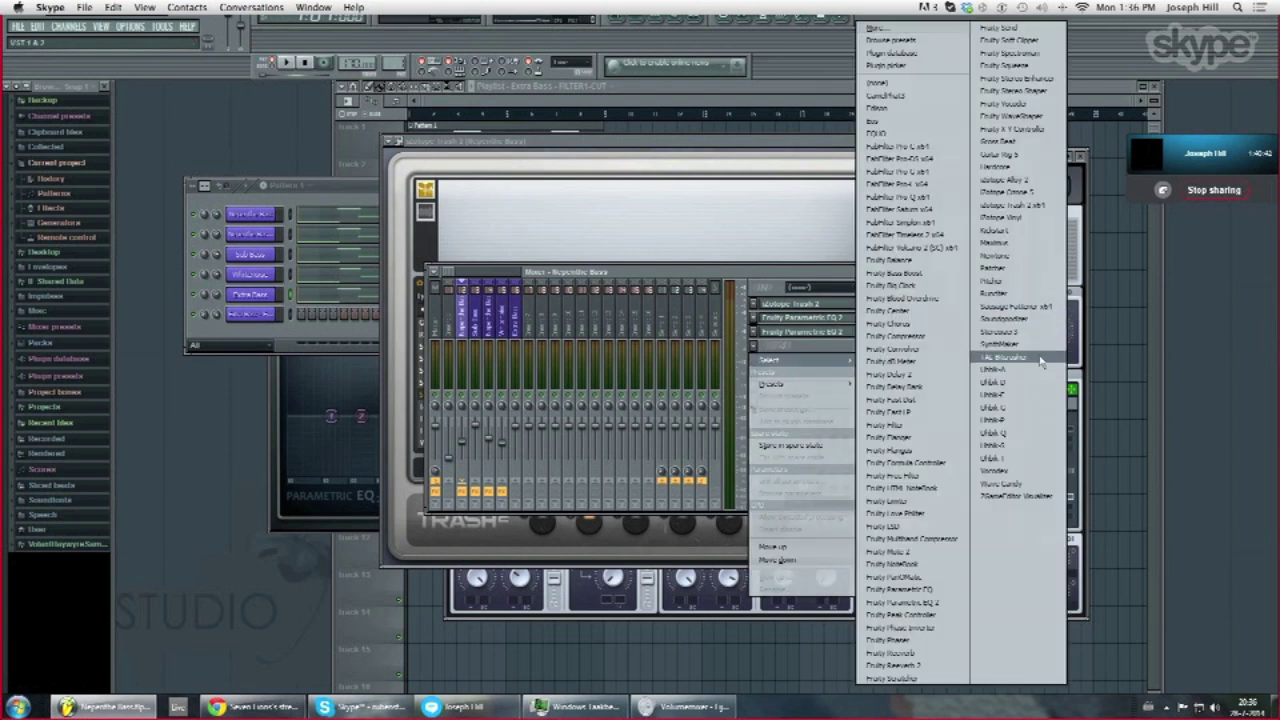
{"action": "left_click", "coordinate": [690, 272]}
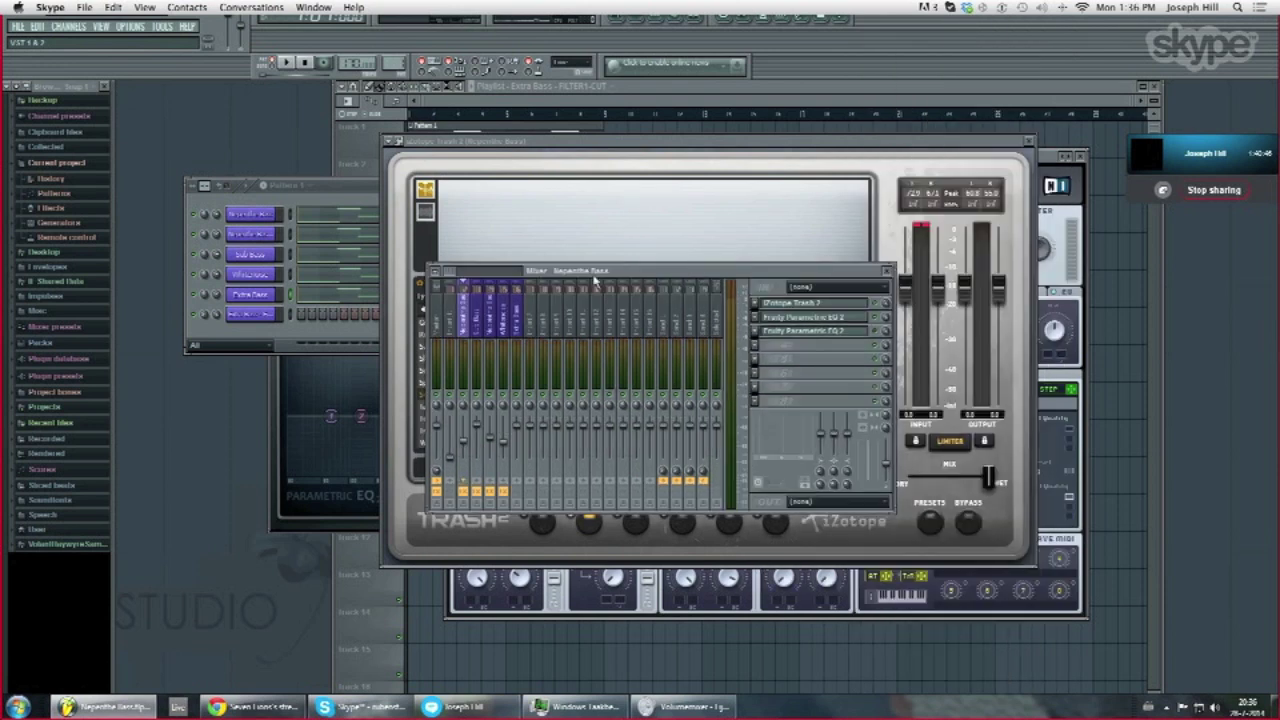
{"action": "left_click_drag", "start_coordinate": [586, 278], "coordinate": [584, 264]}
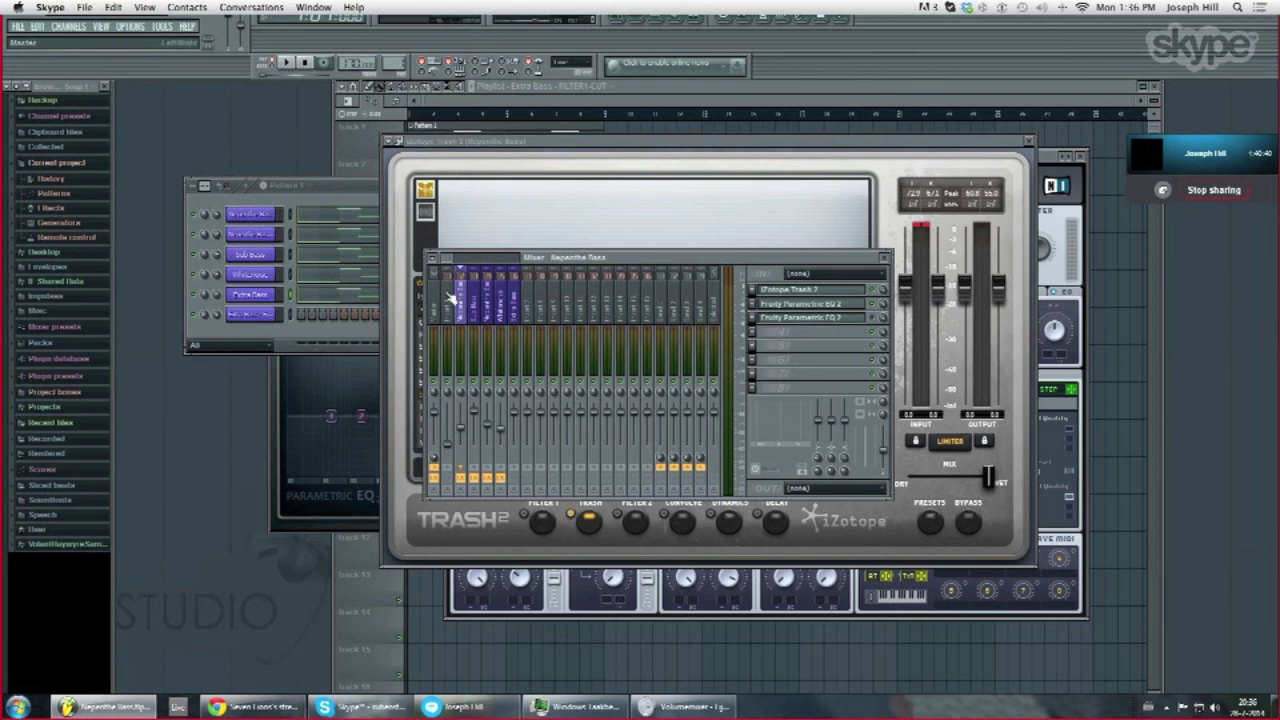
Review the effects chains of the Nepenthe Bass, Sub Bass, Nepenthe Bass 2, Whitenoise and Extra Bass inserts
{"action": "left_click", "coordinate": [474, 310]}
{"action": "left_click", "coordinate": [506, 317]}
{"action": "left_click", "coordinate": [516, 315]}
{"action": "left_click", "coordinate": [503, 313]}
{"action": "left_click", "coordinate": [473, 309]}
{"action": "left_click", "coordinate": [461, 309]}
{"action": "left_click", "coordinate": [490, 306]}
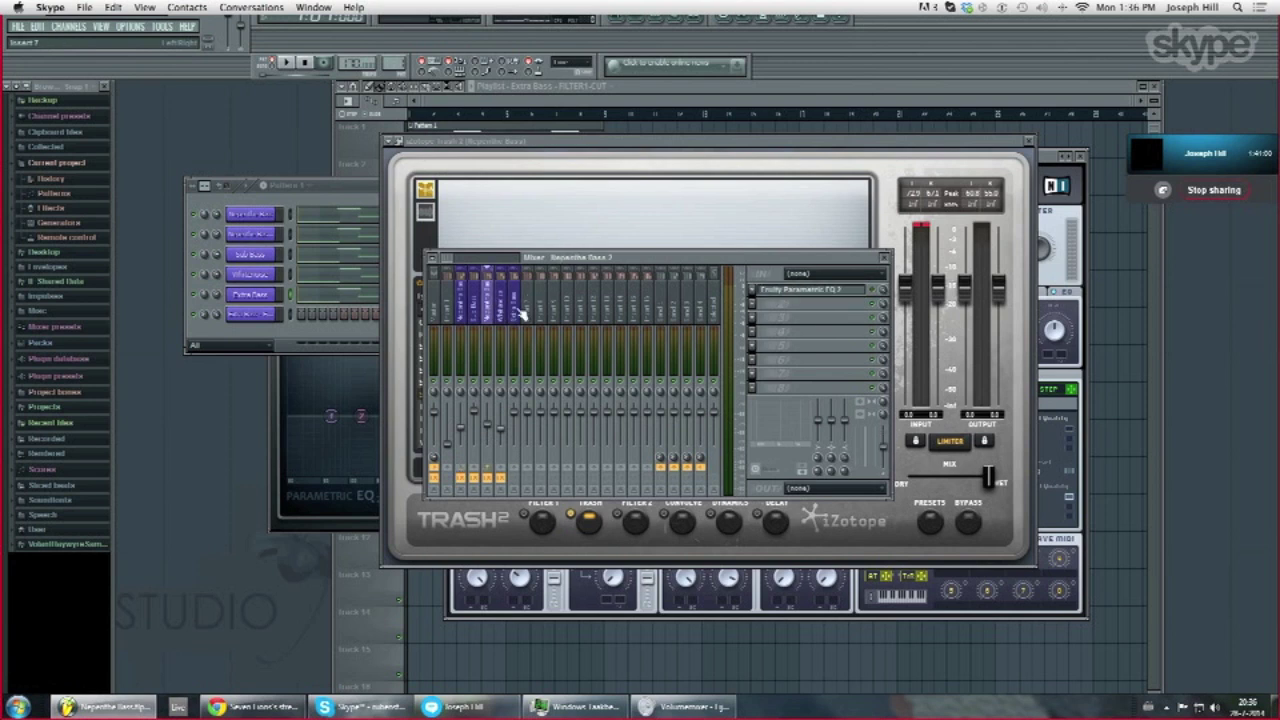
{"action": "left_click", "coordinate": [500, 312]}
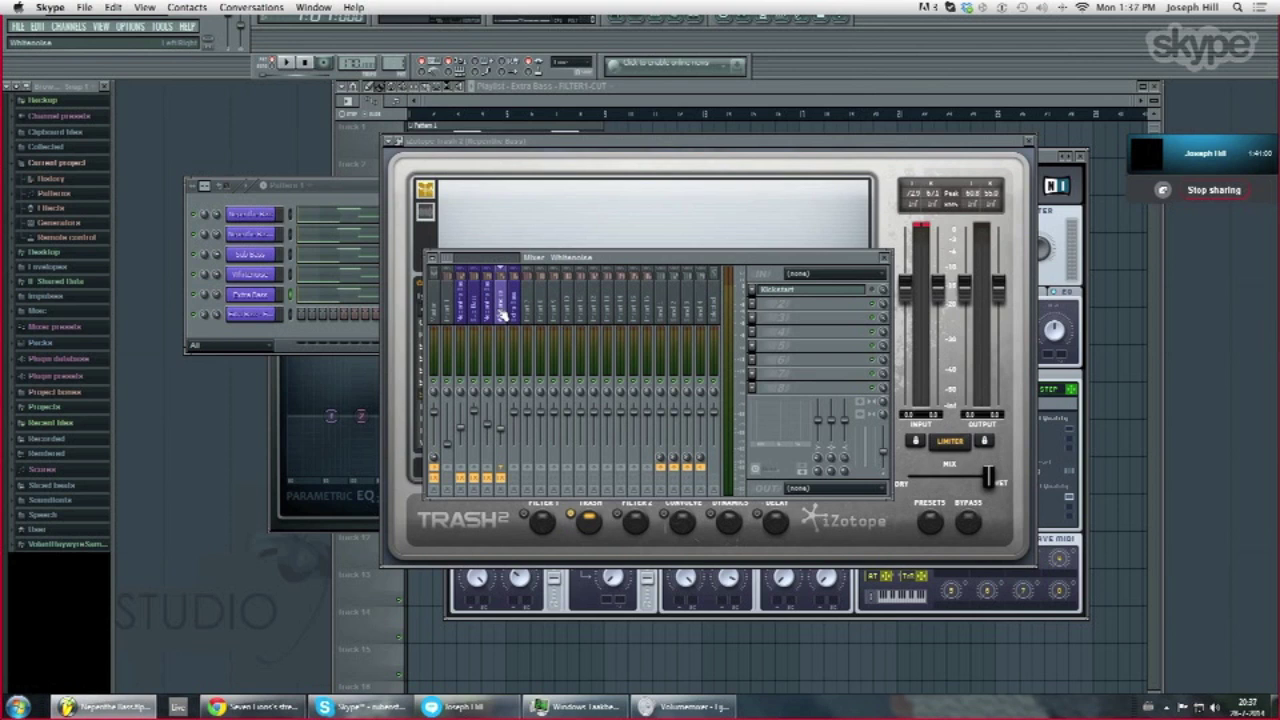
{"action": "left_click", "coordinate": [463, 313]}
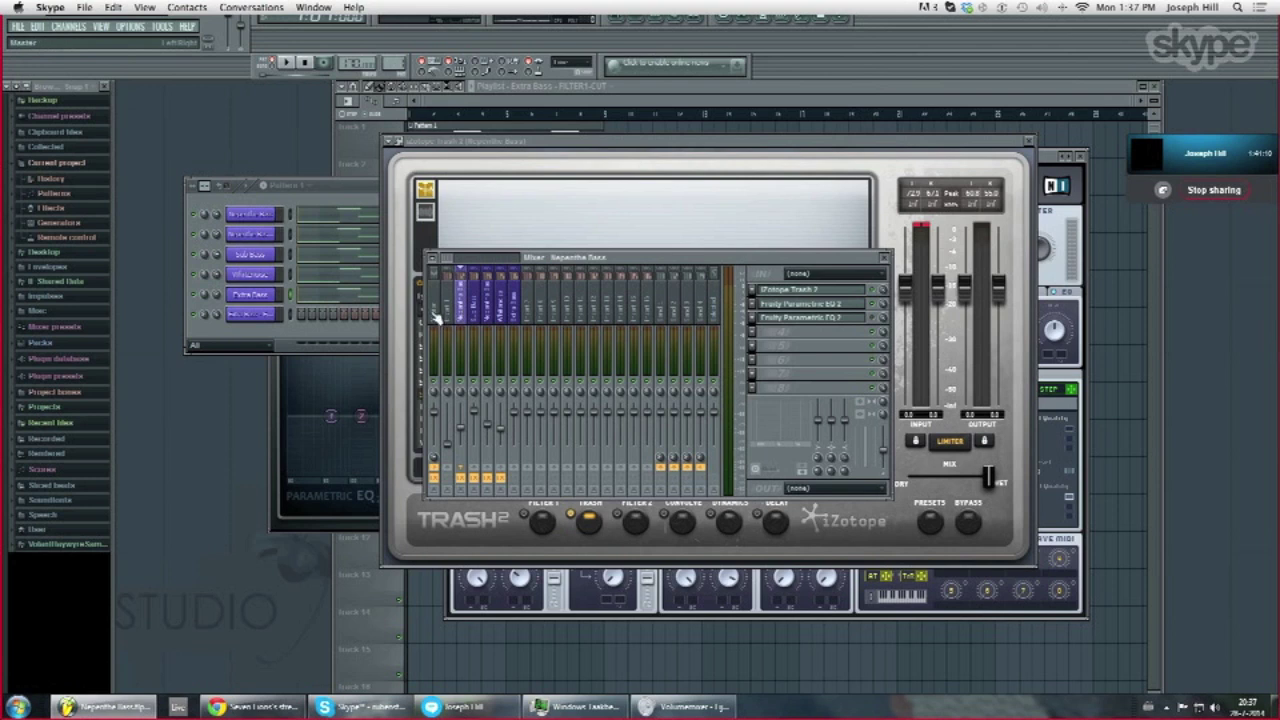
Select the master track, view its Fruity Parametric EQ 2 and close it
{"action": "left_click", "coordinate": [436, 316]}
{"action": "left_click", "coordinate": [822, 291]}
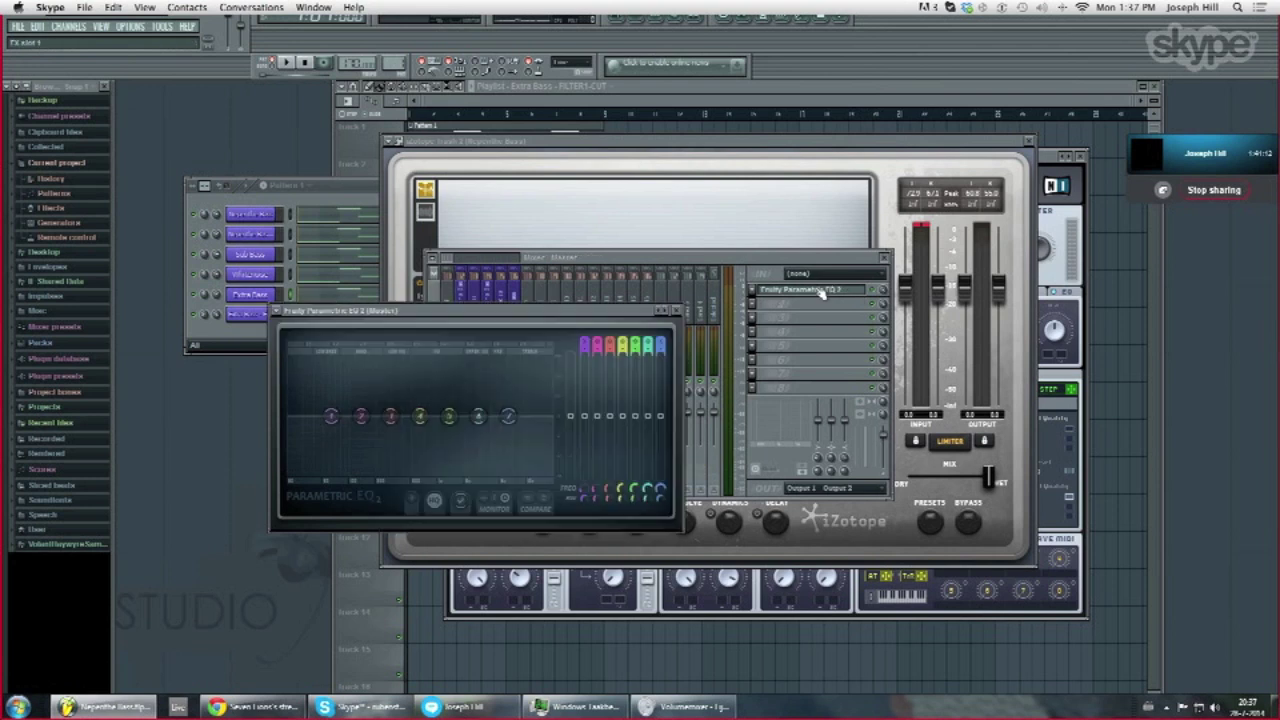
{"action": "left_click", "coordinate": [673, 310]}
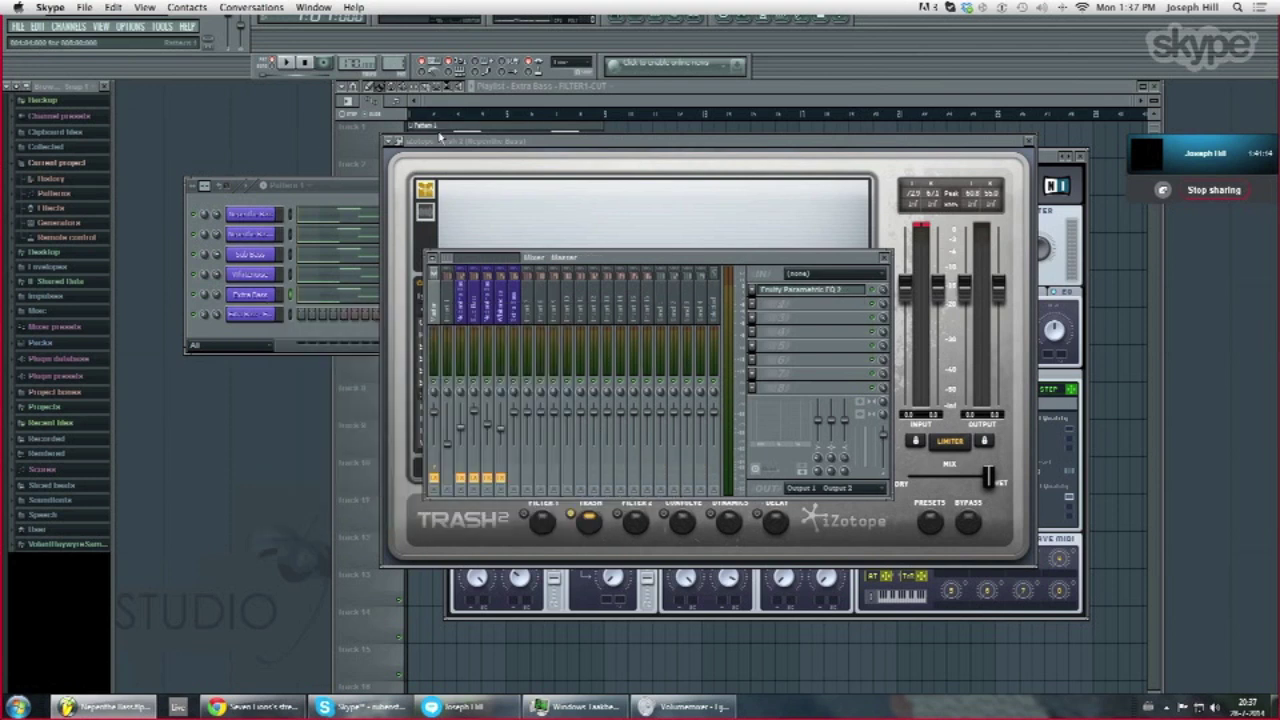
Bring the playlist forward, show the mixer over it and reopen the master Fruity Parametric EQ 2
{"action": "left_click", "coordinate": [430, 123]}
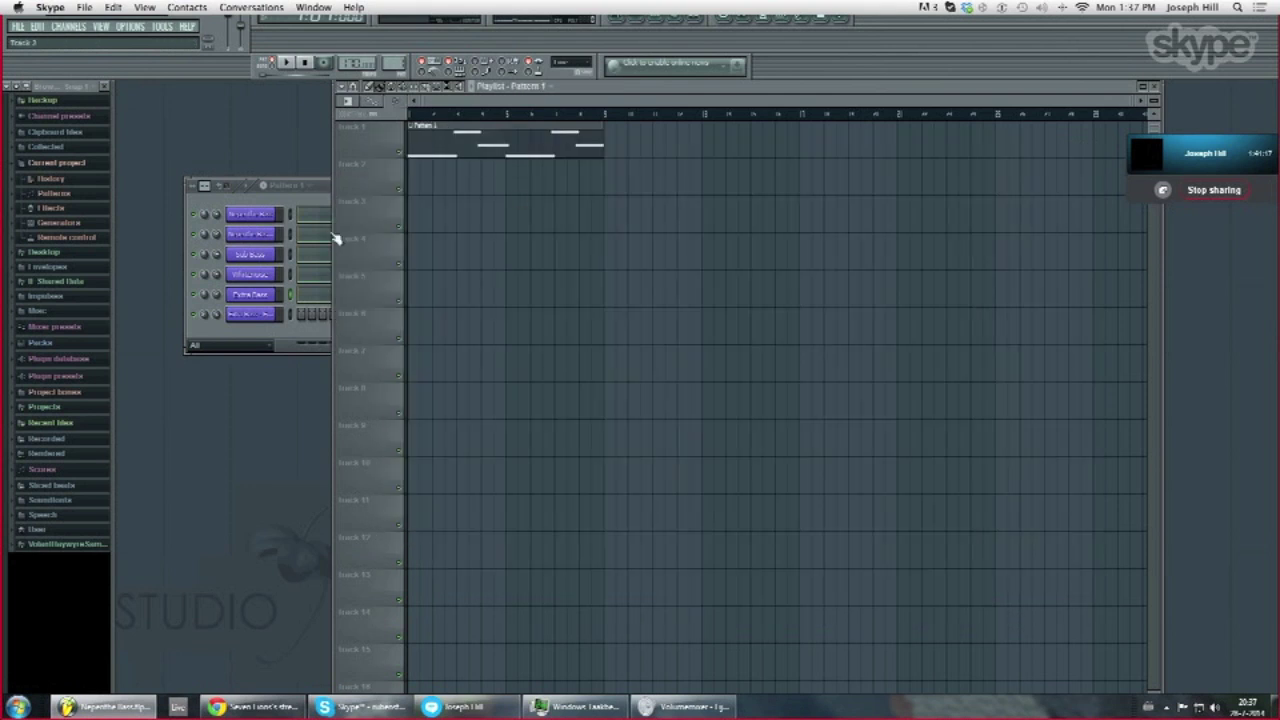
{"action": "left_click", "coordinate": [108, 27]}
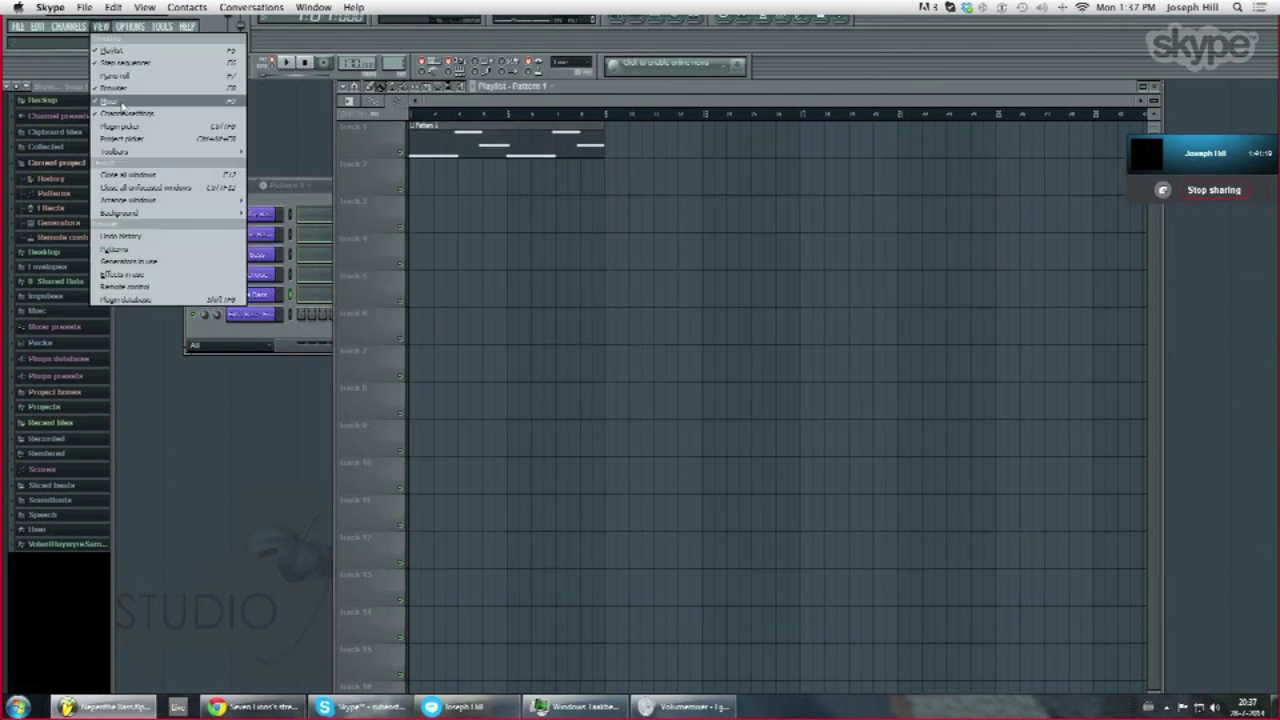
{"action": "left_click", "coordinate": [124, 101]}
{"action": "left_click", "coordinate": [783, 291]}
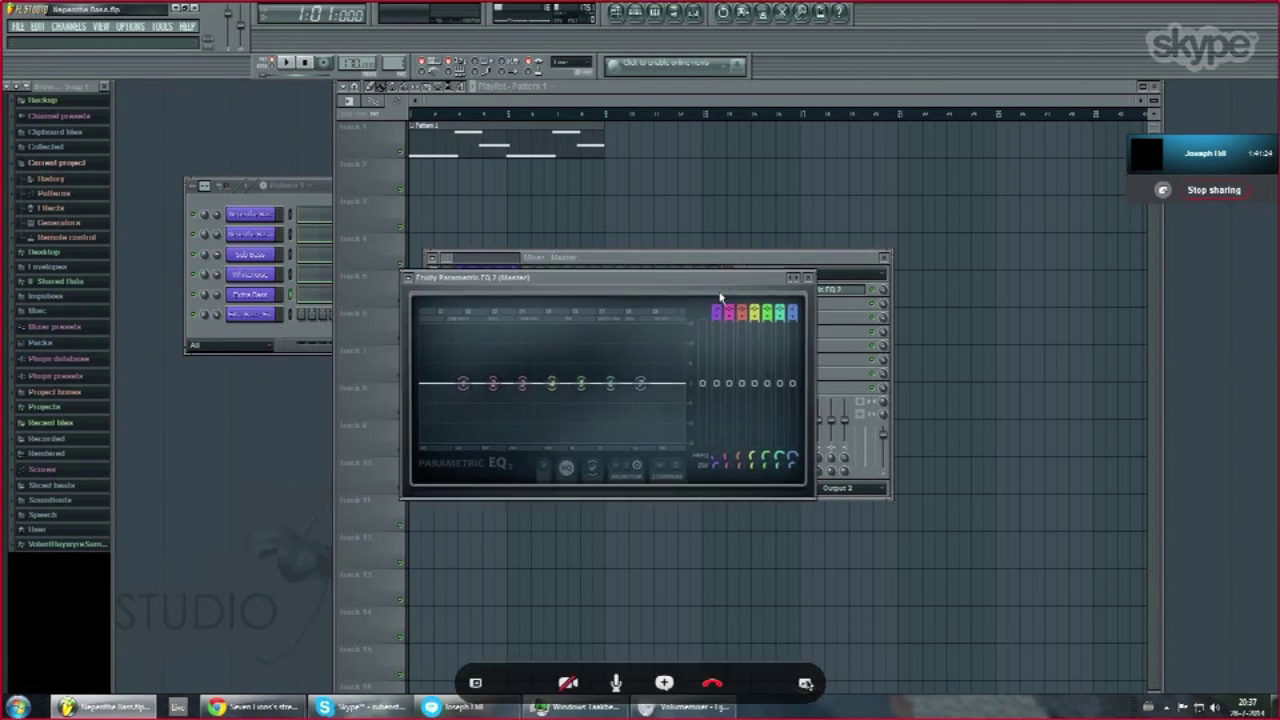
Exit the full-screen Skype call, move its window and bring the Safari window with the Nepenthe SoundCloud page into view
{"action": "left_click", "coordinate": [805, 683]}
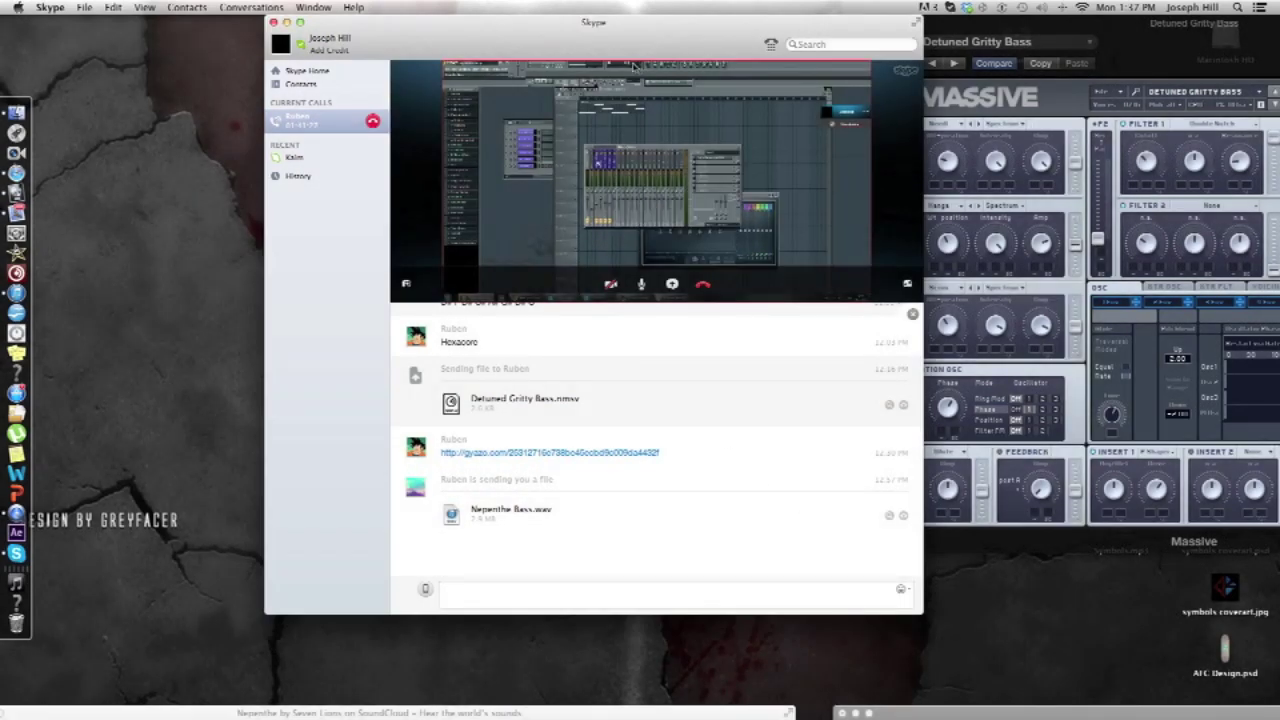
{"action": "left_click_drag", "start_coordinate": [598, 37], "coordinate": [614, 49]}
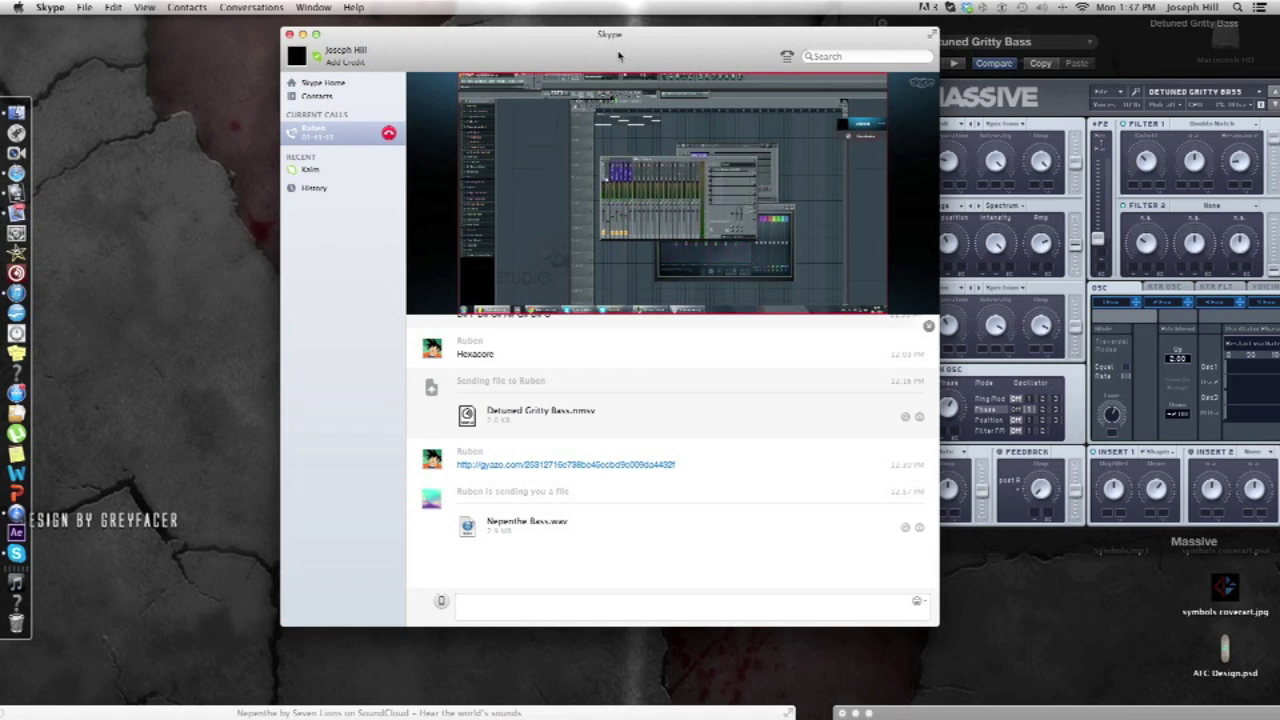
{"action": "left_click_drag", "start_coordinate": [608, 713], "coordinate": [944, 573]}
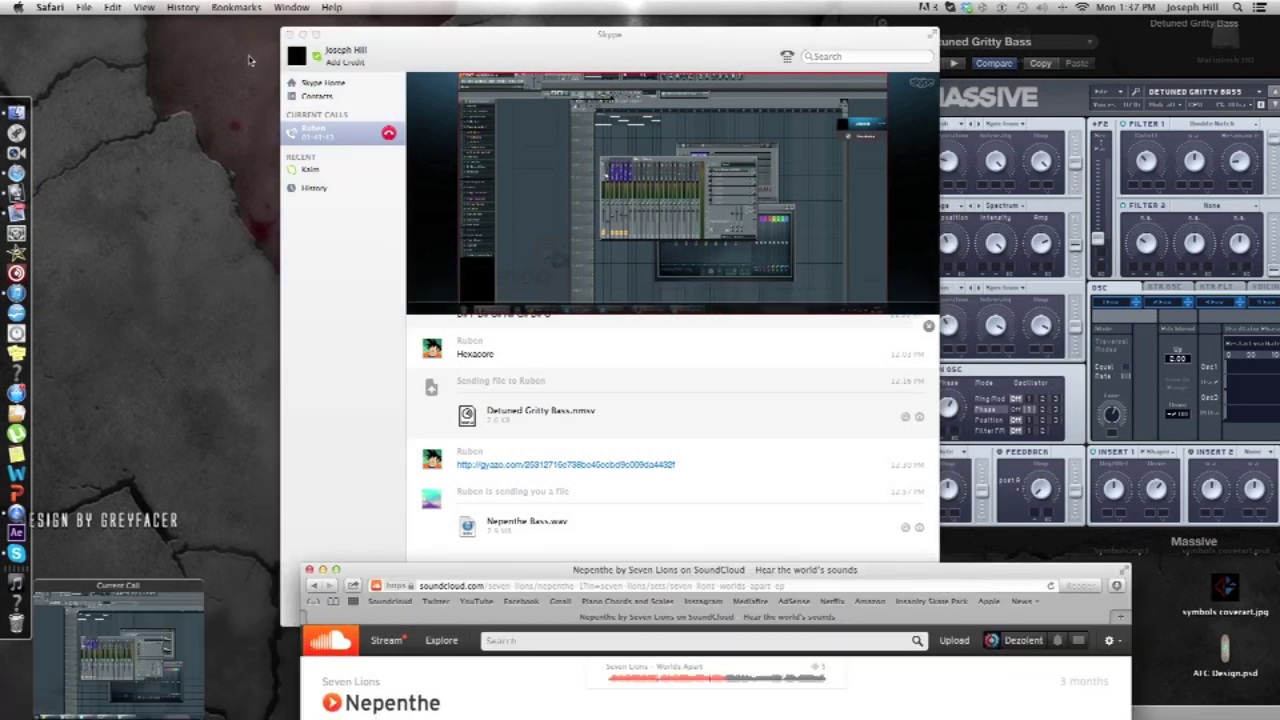